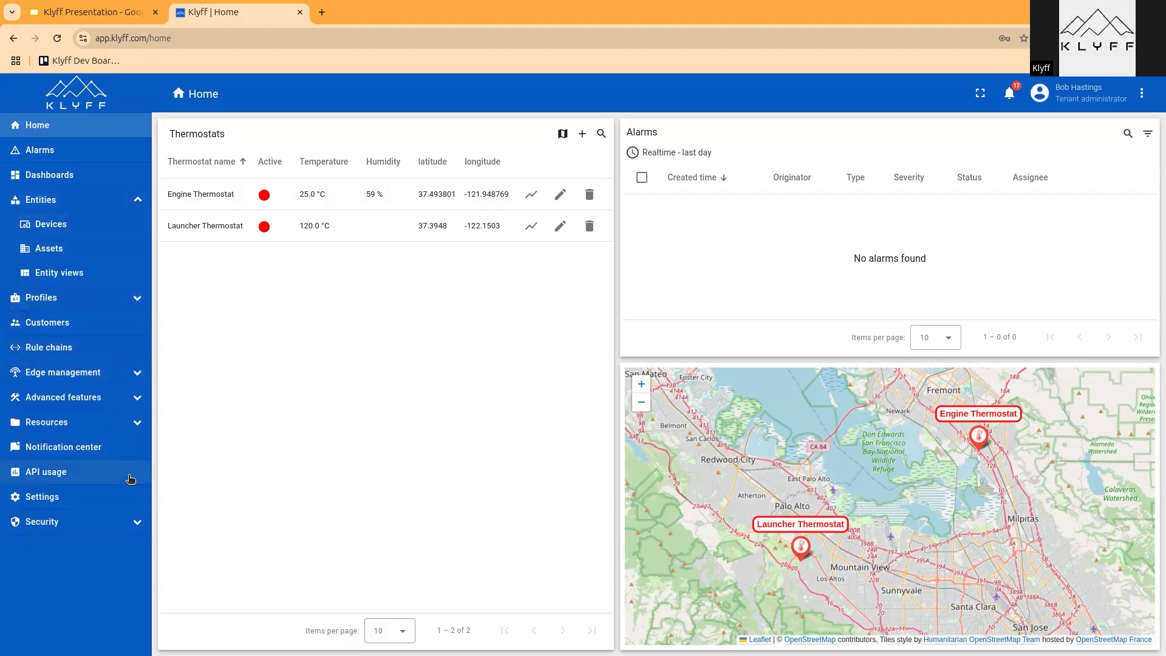
Collapse the Entities group in the sidebar and go to the Customers page.
{"action": "left_click", "coordinate": [138, 202]}
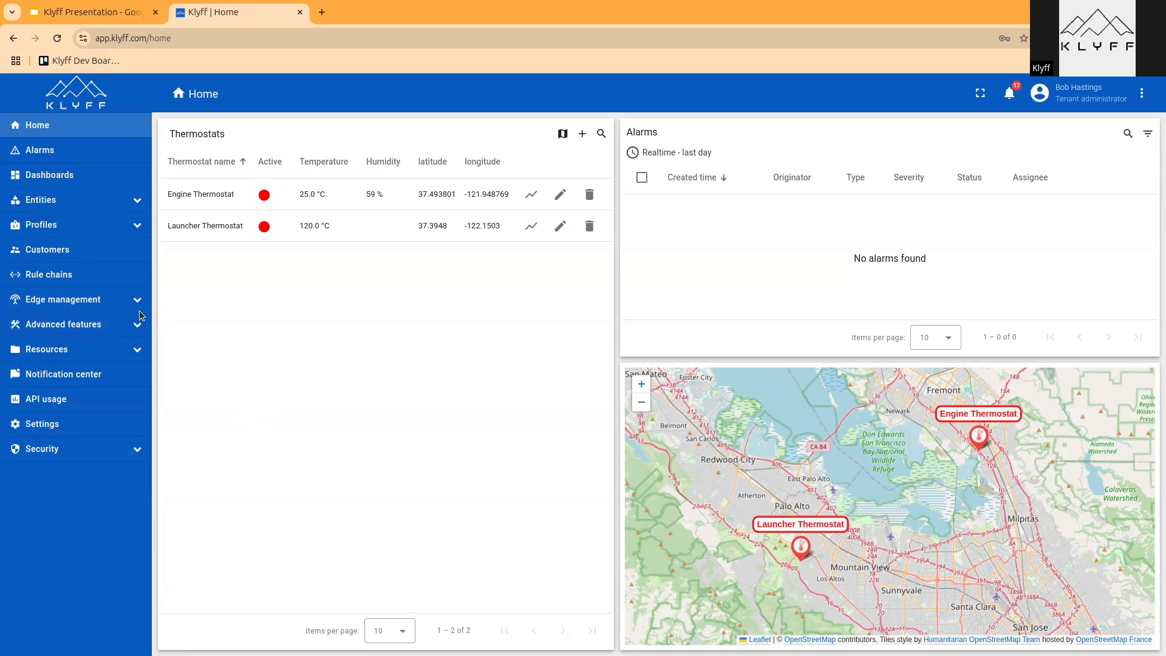
{"action": "left_click", "coordinate": [52, 251]}
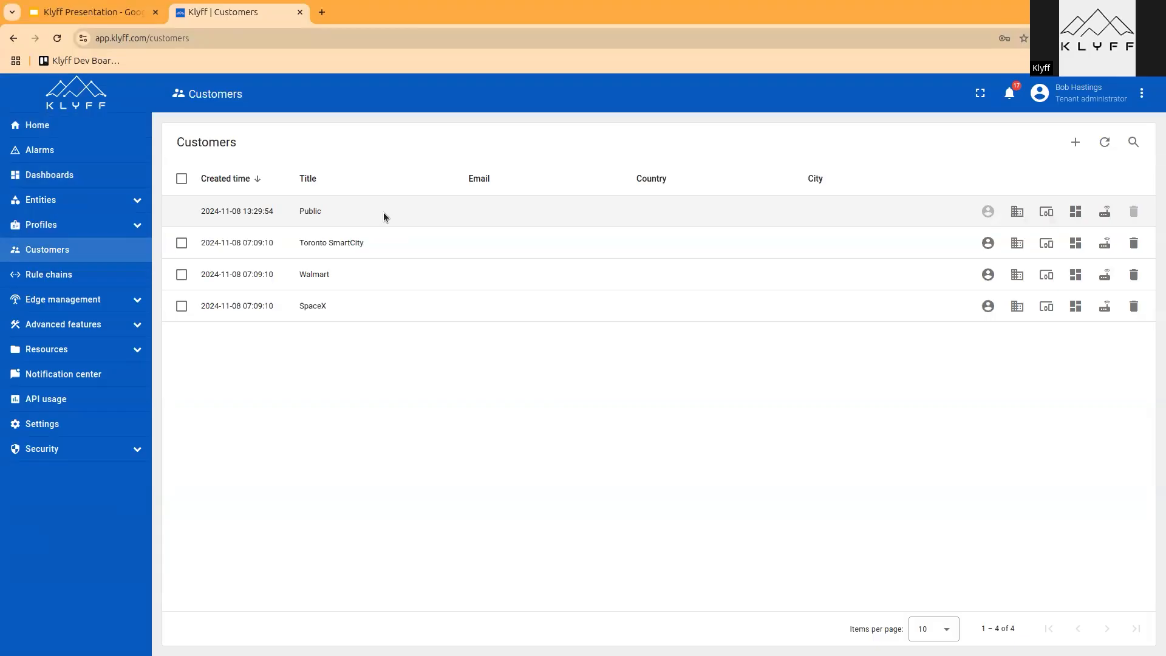
Check the SpaceX customer's details, then go to the Devices page under Entities.
{"action": "left_click", "coordinate": [336, 307]}
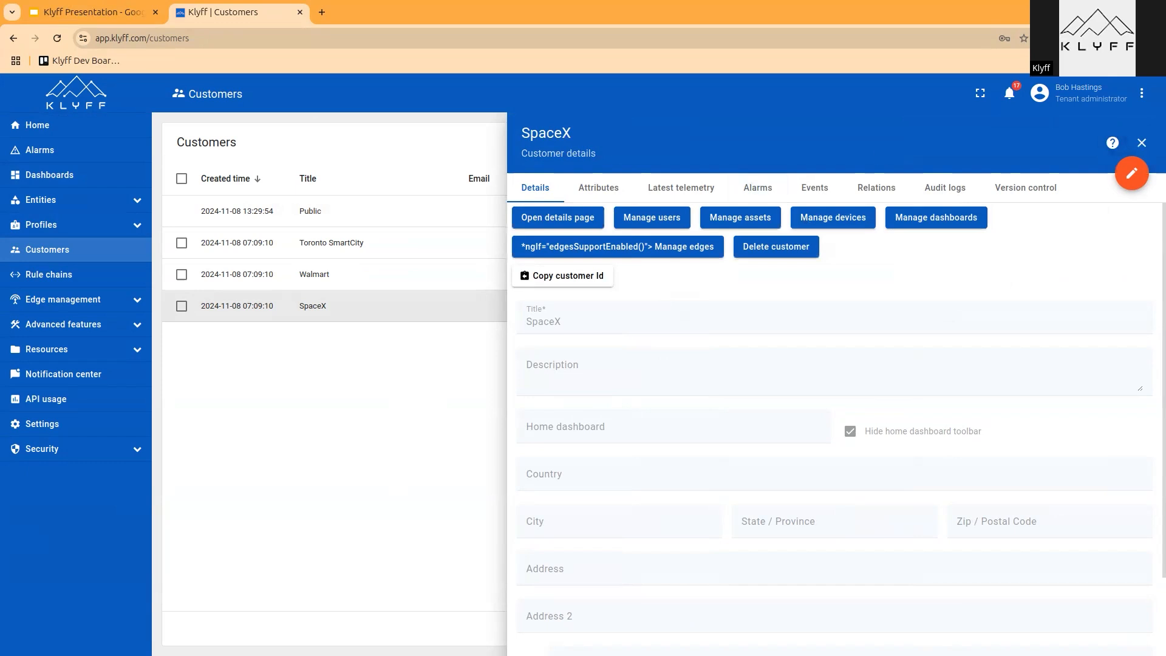
{"action": "left_click", "coordinate": [1142, 142]}
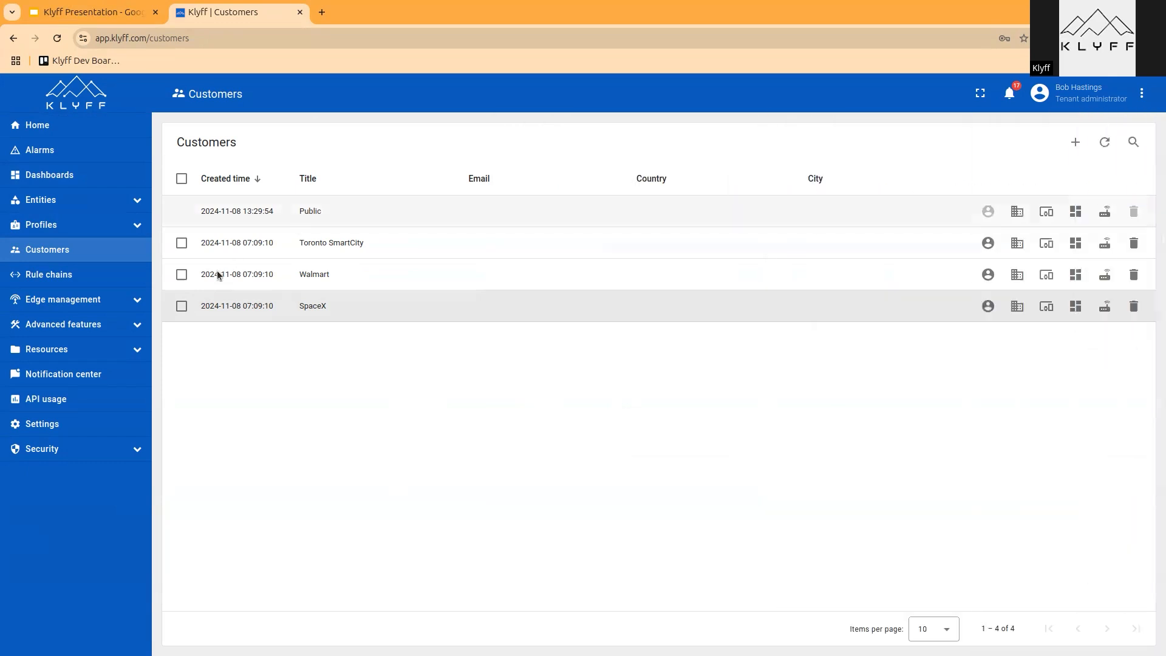
{"action": "left_click", "coordinate": [99, 200]}
{"action": "left_click", "coordinate": [73, 230]}
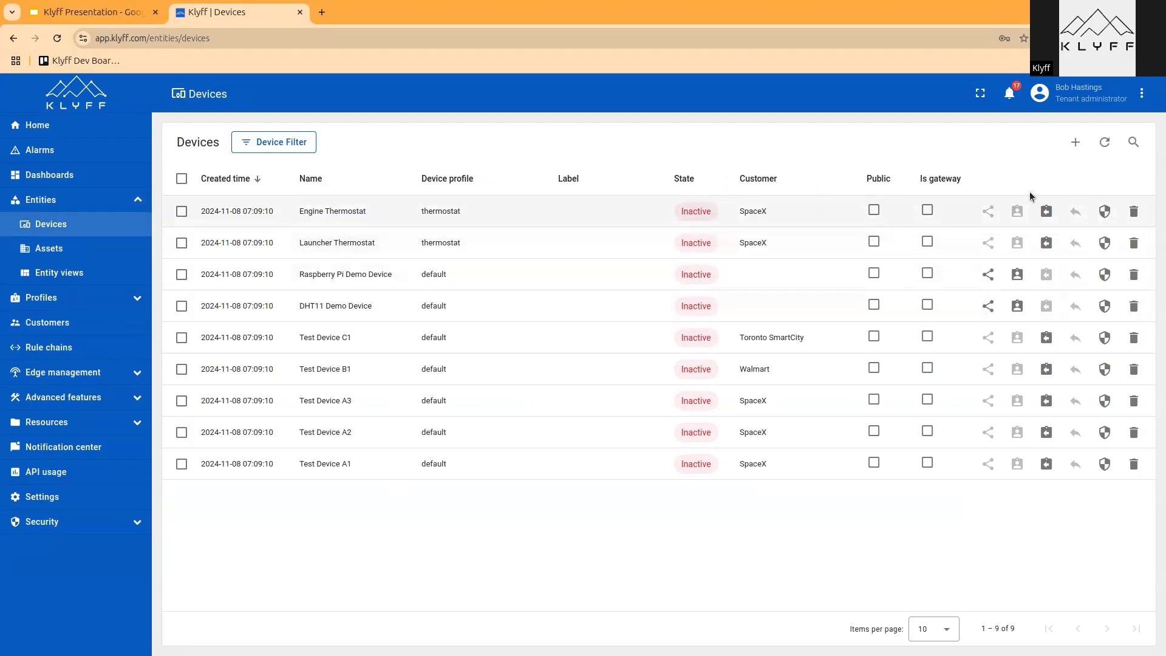
Add device 'Fuel Injector Thermostat' with the thermostat profile, assigned to customer SpaceX.
{"action": "left_click", "coordinate": [1073, 148]}
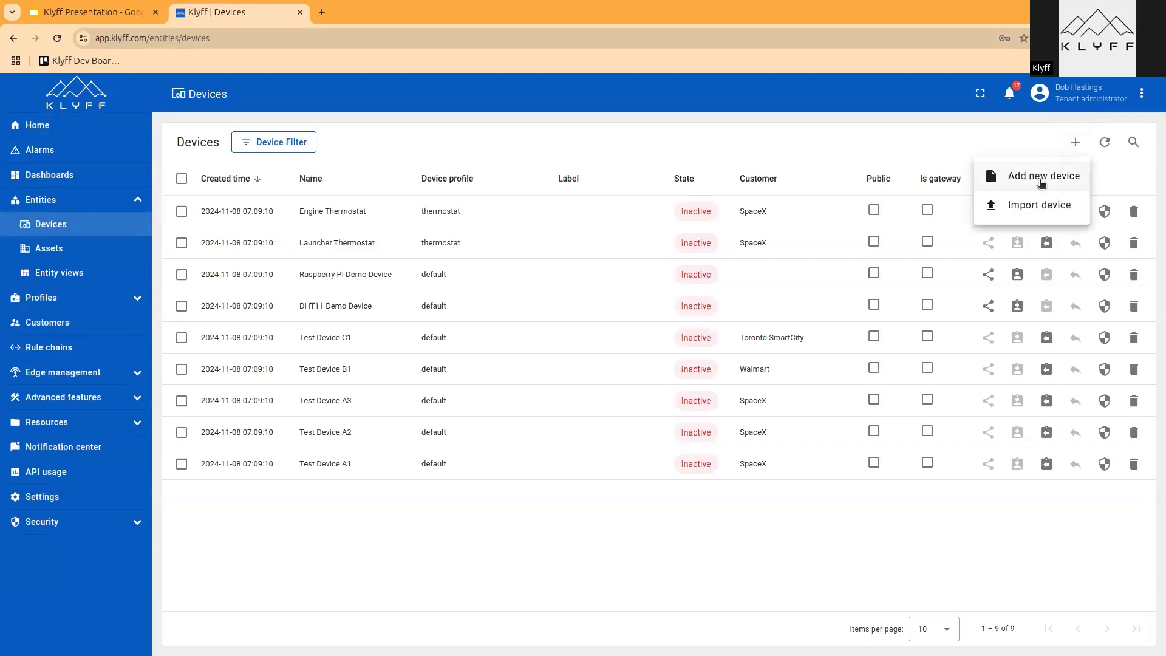
{"action": "left_click", "coordinate": [1041, 180]}
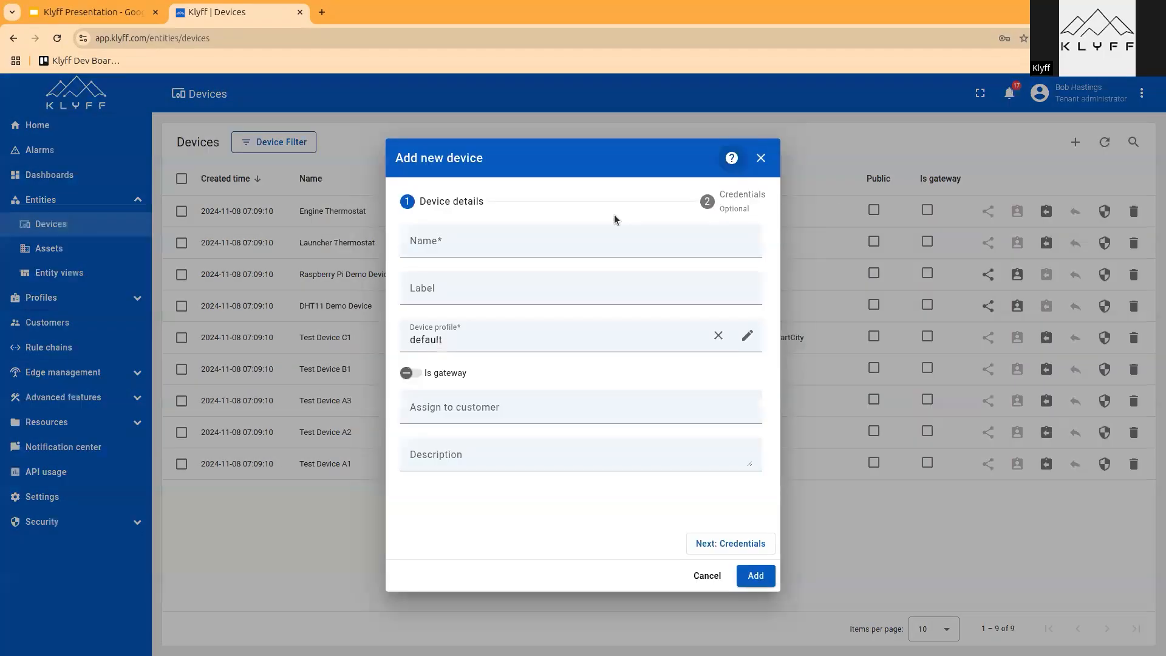
{"action": "left_click", "coordinate": [545, 239]}
{"action": "type", "text": "Fuel "}
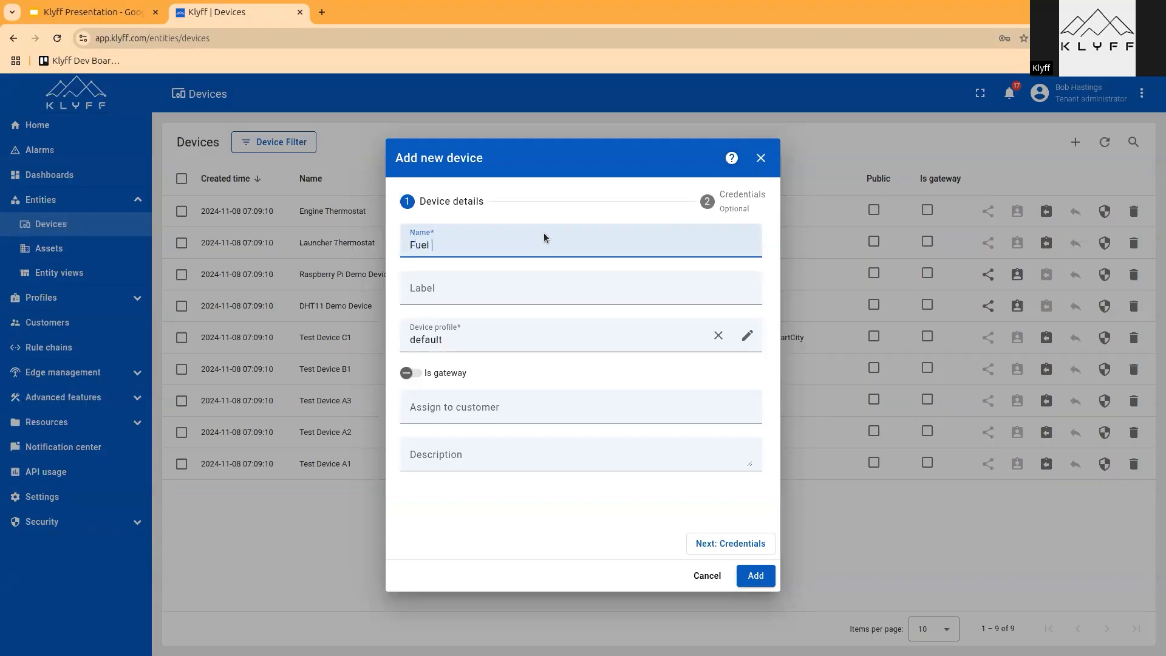
{"action": "type", "text": "Injector Thermostat"}
{"action": "key", "text": "Tab"}
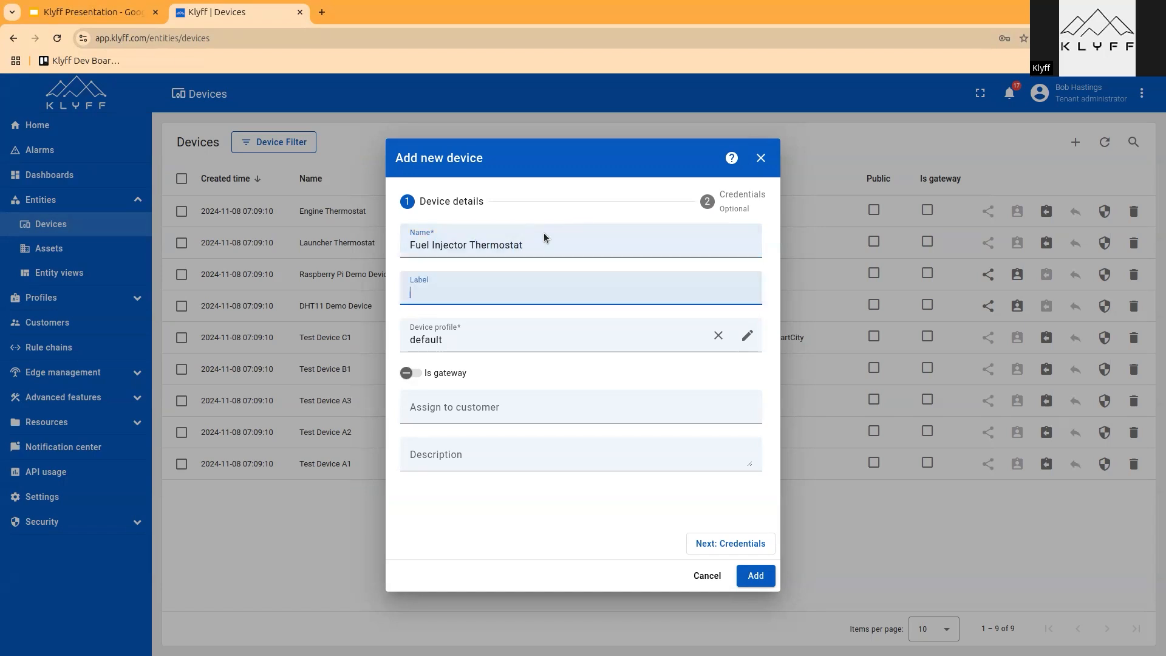
{"action": "left_click", "coordinate": [584, 334]}
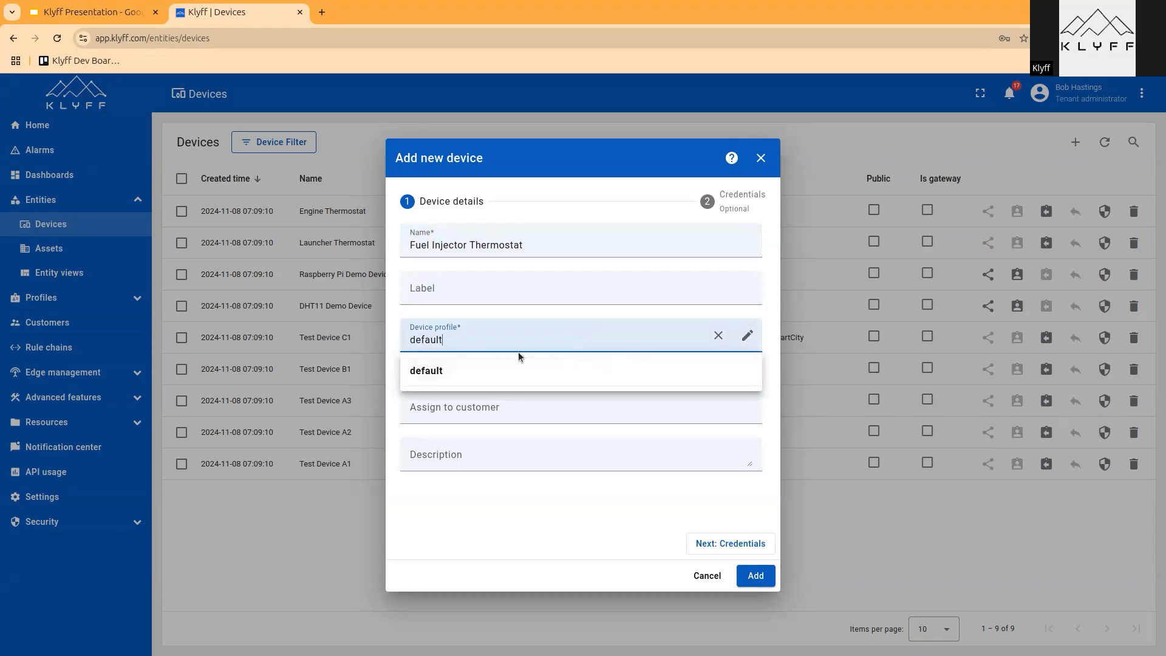
{"action": "left_click", "coordinate": [719, 335]}
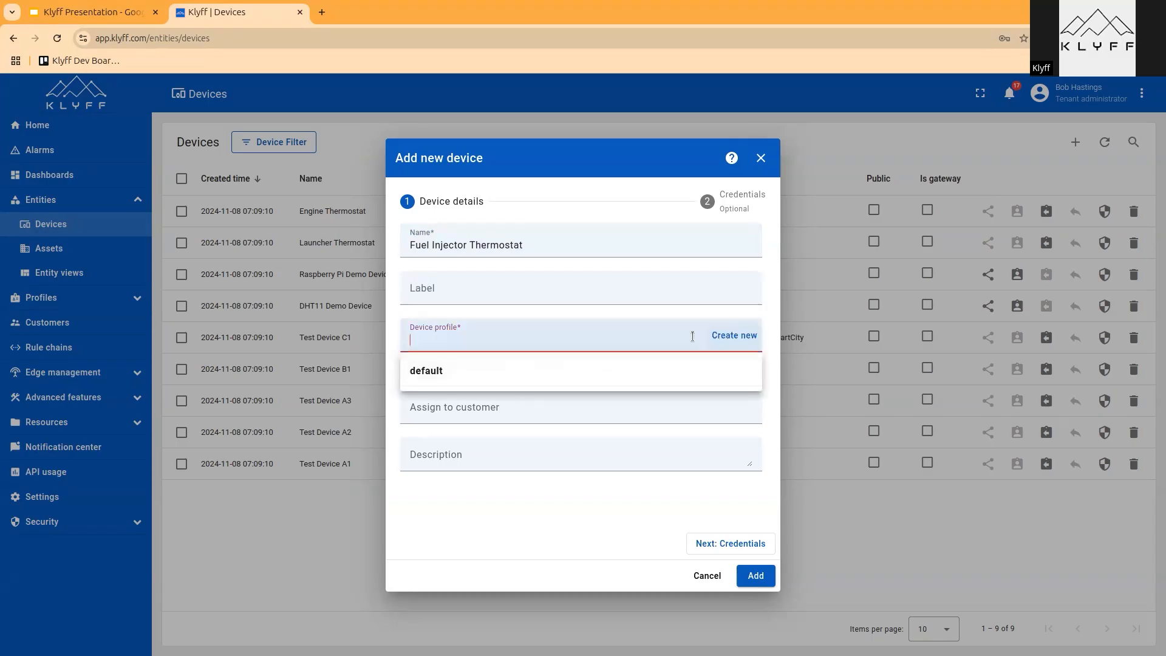
{"action": "left_click", "coordinate": [479, 400]}
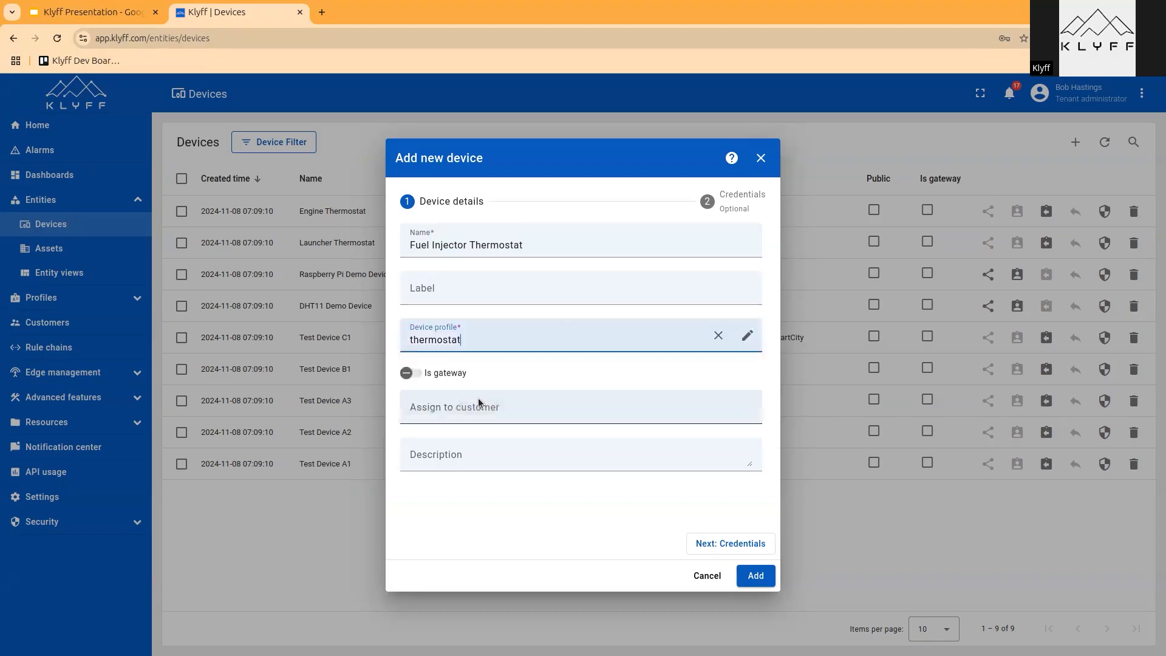
{"action": "left_click", "coordinate": [518, 408]}
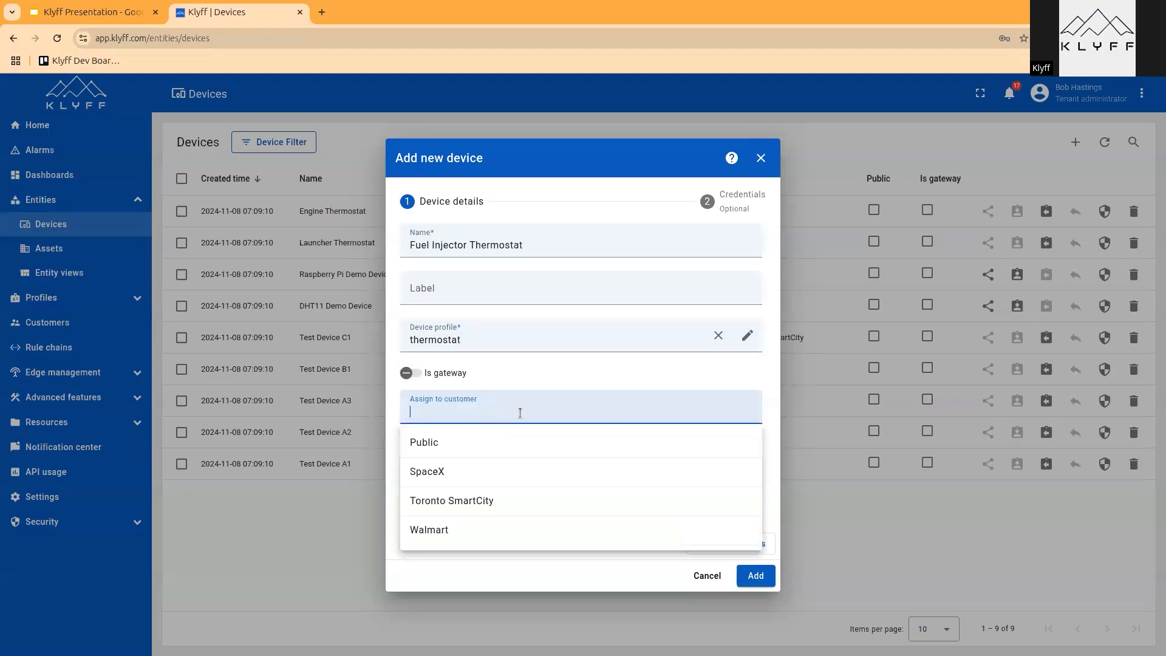
{"action": "left_click", "coordinate": [471, 475]}
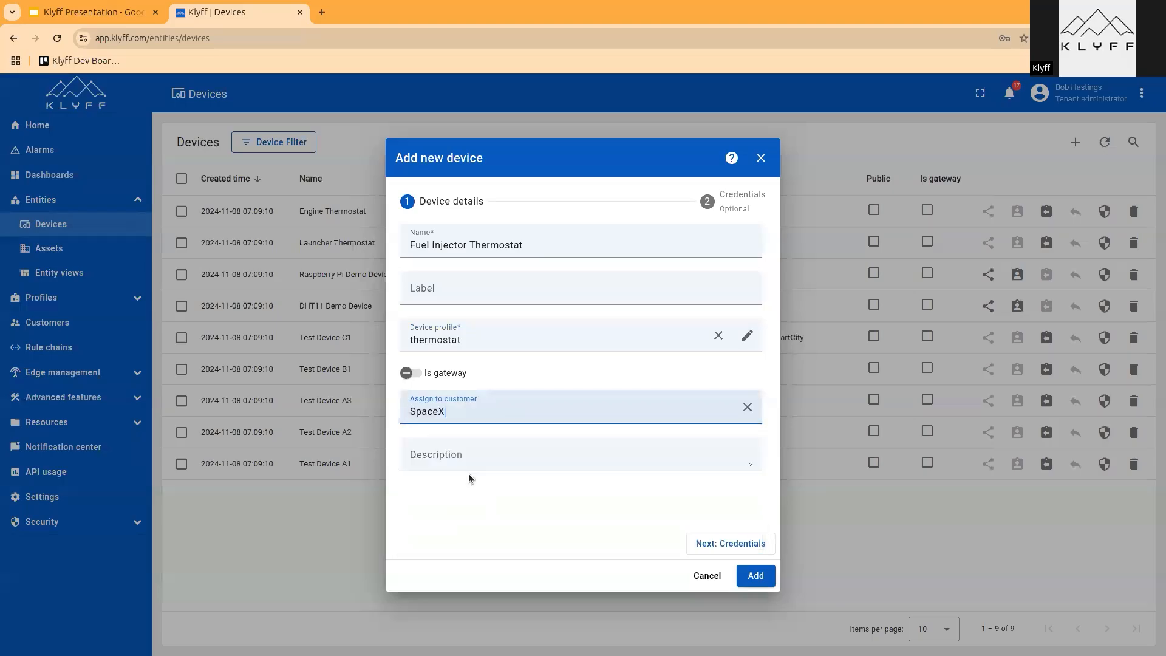
{"action": "left_click", "coordinate": [757, 581]}
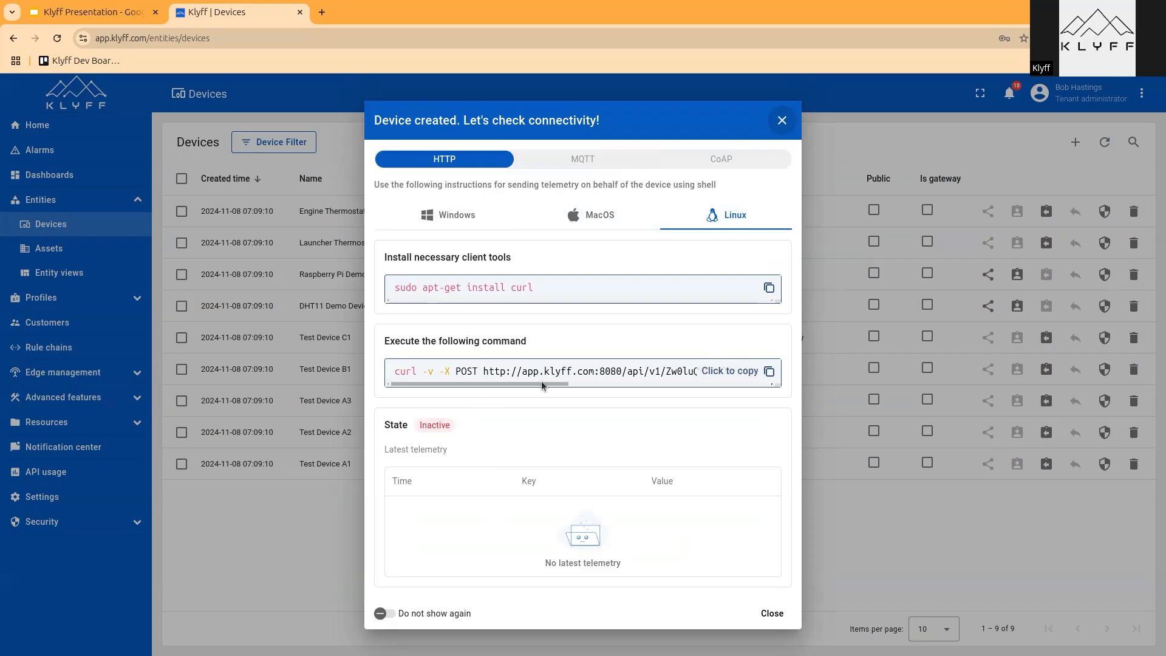
Copy the Linux HTTP curl command into a Terminal placed at the top-left.
{"action": "left_click_drag", "start_coordinate": [541, 381], "coordinate": [745, 389]}
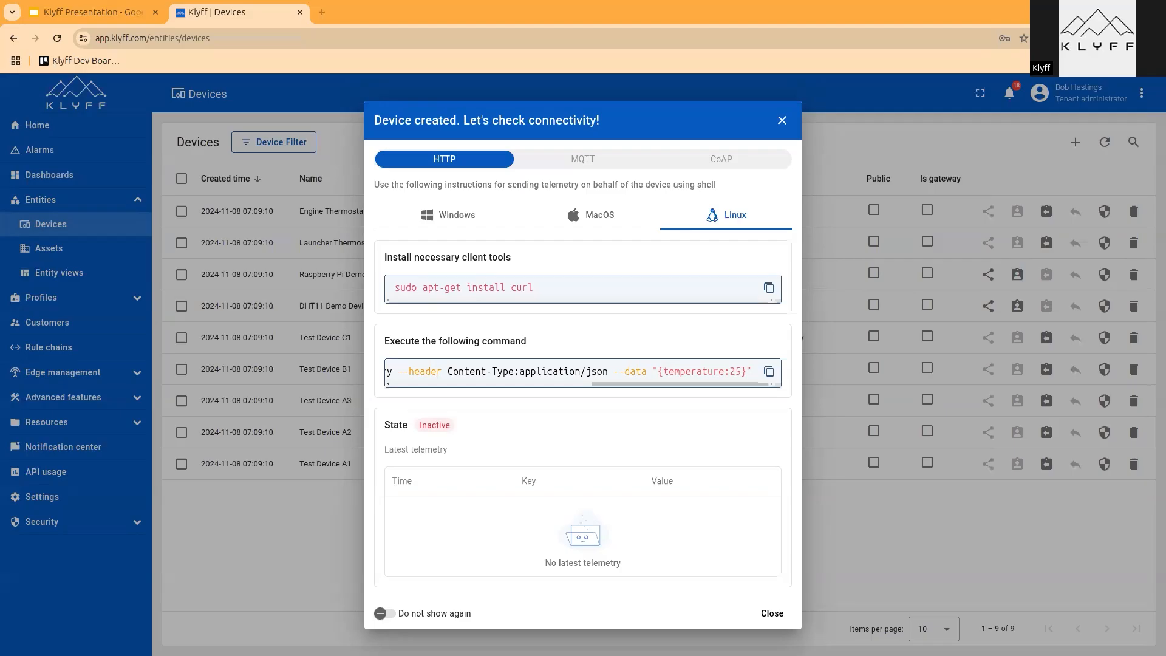
{"action": "left_click_drag", "start_coordinate": [864, 276], "coordinate": [401, 112]}
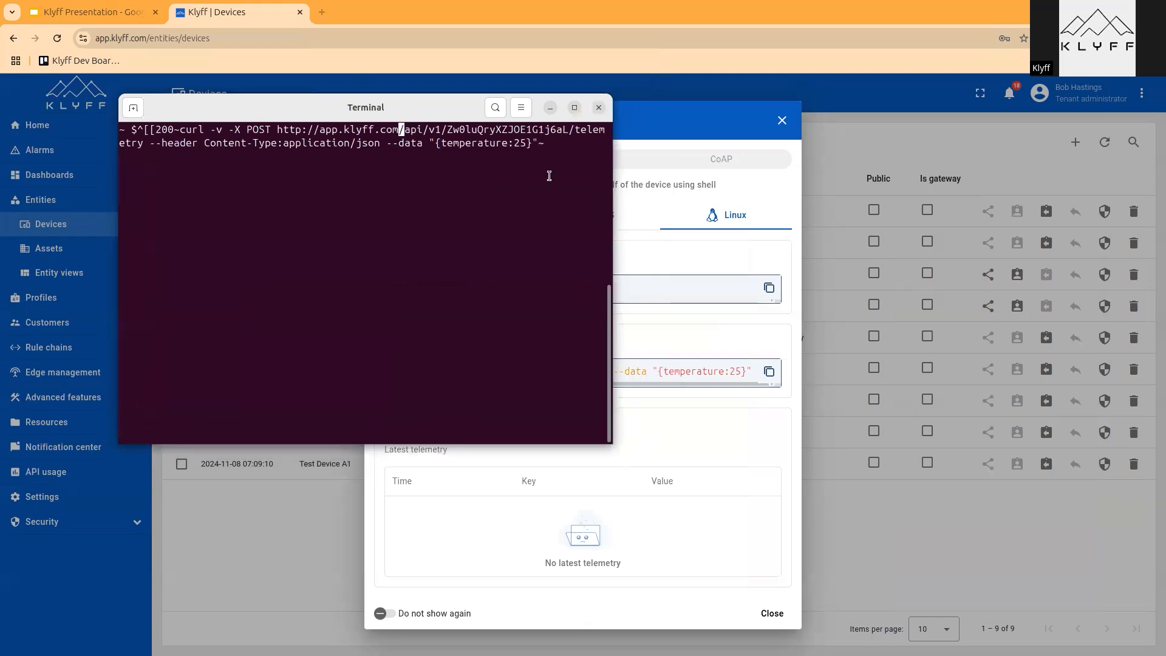
Remove the stray ^[[200~ prefix and run the curl command sending temperature 25.
{"action": "key", "text": "Right"}
{"action": "key", "text": "Right"}
{"action": "key", "text": "Right"}
{"action": "key", "text": "Right"}
{"action": "key", "text": "Right"}
{"action": "key", "text": "Right"}
{"action": "key", "text": "Right"}
{"action": "key", "text": "Right"}
{"action": "key", "text": "Right"}
{"action": "key", "text": "Right"}
{"action": "key", "text": "Right"}
{"action": "key", "text": "Right"}
{"action": "key", "text": "Right"}
{"action": "key", "text": "Right"}
{"action": "key", "text": "Right"}
{"action": "key", "text": "Right"}
{"action": "key", "text": "Right"}
{"action": "key", "text": "Right"}
{"action": "key", "text": "Right"}
{"action": "key", "text": "Right"}
{"action": "key", "text": "Right"}
{"action": "key", "text": "Right"}
{"action": "key", "text": "Right"}
{"action": "key", "text": "Right"}
{"action": "key", "text": "Right"}
{"action": "key", "text": "Right"}
{"action": "key", "text": "Right"}
{"action": "key", "text": "Right"}
{"action": "key", "text": "Right"}
{"action": "key", "text": "Right"}
{"action": "key", "text": "Right"}
{"action": "key", "text": "Right"}
{"action": "key", "text": "Right"}
{"action": "key", "text": "Right"}
{"action": "key", "text": "Right"}
{"action": "key", "text": "Right"}
{"action": "key", "text": "Right"}
{"action": "key", "text": "Right"}
{"action": "key", "text": "Right"}
{"action": "key", "text": "Right"}
{"action": "key", "text": "Right"}
{"action": "key", "text": "Right"}
{"action": "key", "text": "Right"}
{"action": "key", "text": "Right"}
{"action": "key", "text": "Right"}
{"action": "key", "text": "Right"}
{"action": "key", "text": "Right"}
{"action": "key", "text": "Right"}
{"action": "key", "text": "Right"}
{"action": "key", "text": "Right"}
{"action": "key", "text": "Right"}
{"action": "key", "text": "Right"}
{"action": "key", "text": "Right"}
{"action": "key", "text": "Right"}
{"action": "key", "text": "Right"}
{"action": "key", "text": "Right"}
{"action": "key", "text": "Right"}
{"action": "key", "text": "Right"}
{"action": "key", "text": "Right"}
{"action": "key", "text": "Right"}
{"action": "key", "text": "Right"}
{"action": "key", "text": "Right"}
{"action": "key", "text": "Right"}
{"action": "key", "text": "Return"}
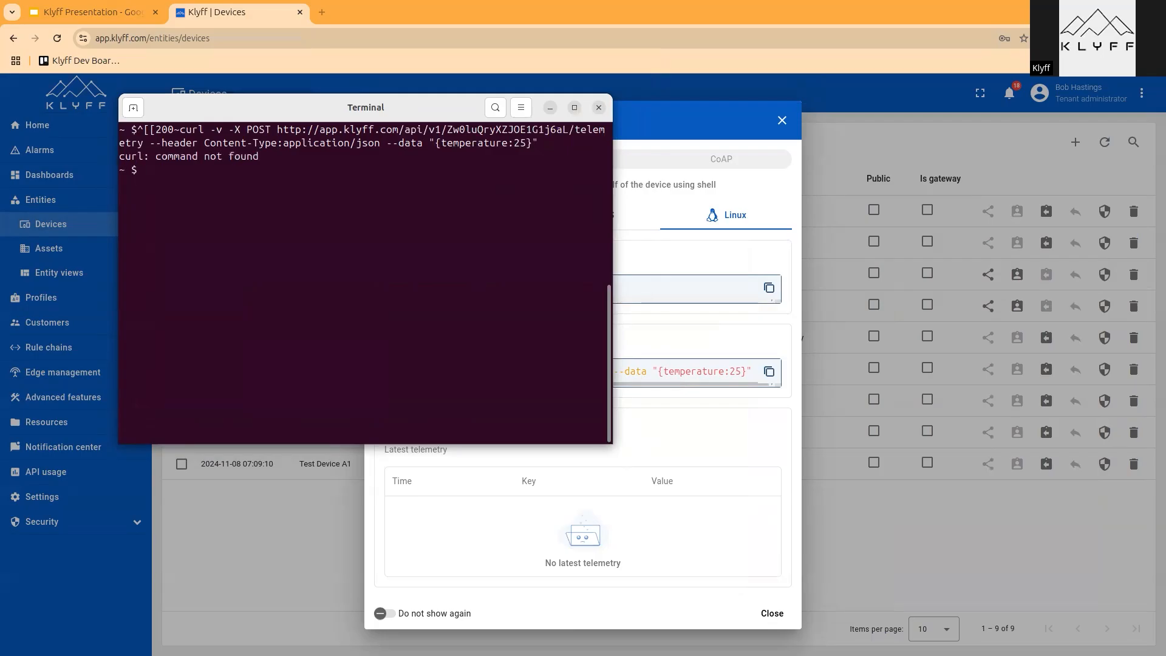
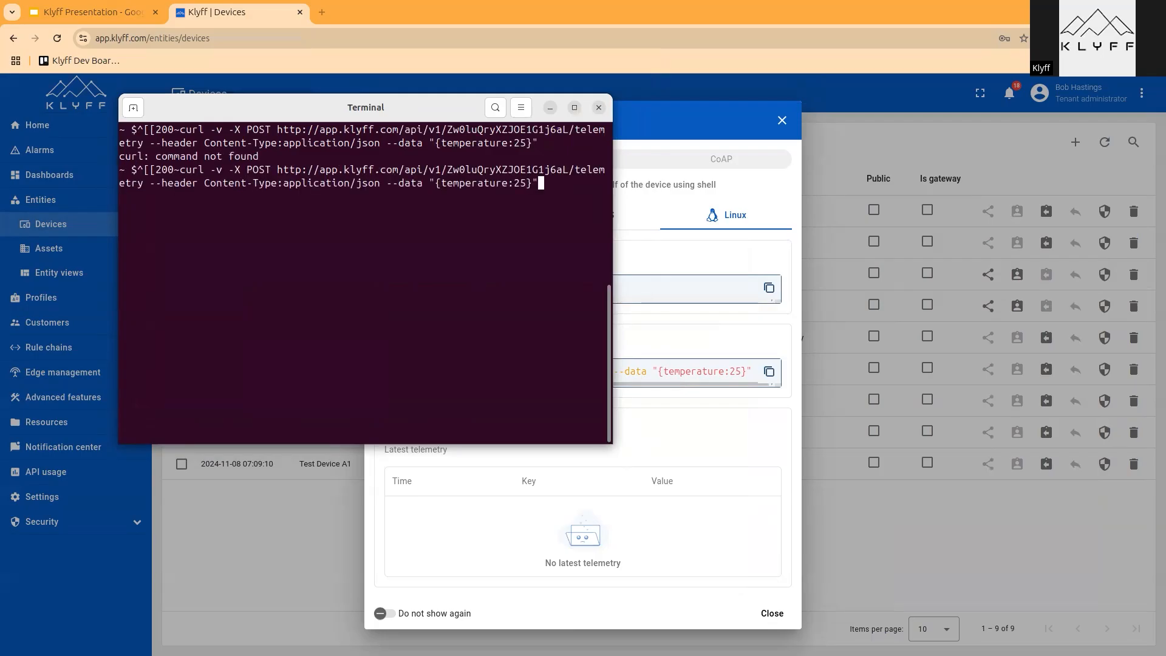
{"action": "key", "text": "Up"}
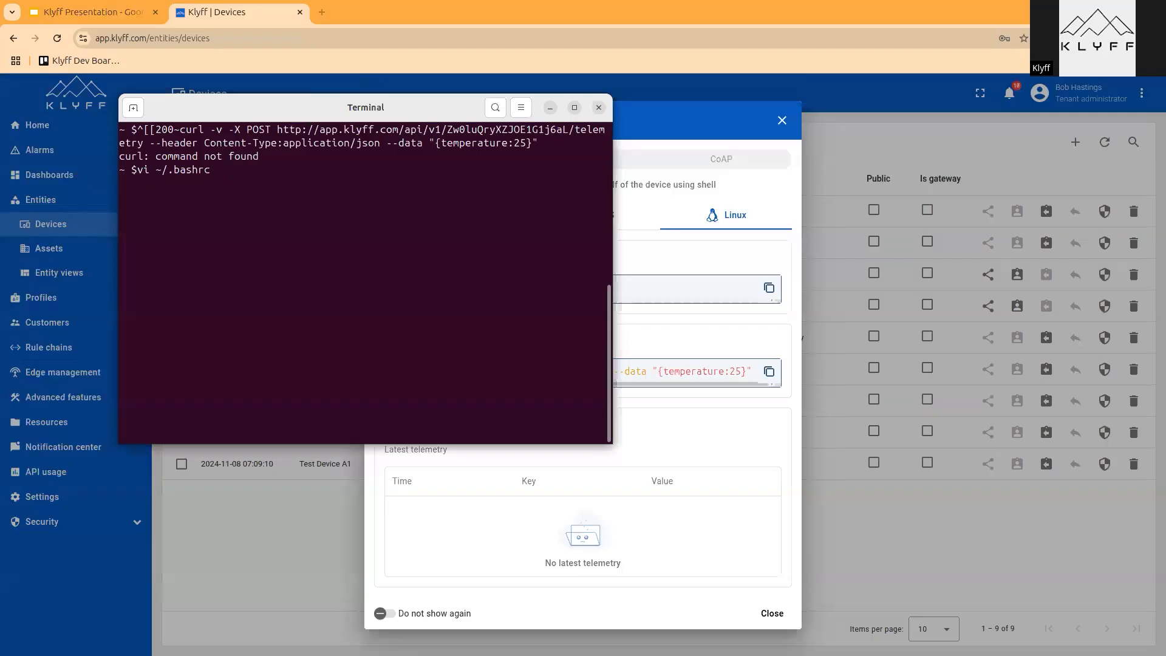
{"action": "key", "text": "Down"}
{"action": "key", "text": "ctrl+Left"}
{"action": "key", "text": "ctrl+Left"}
{"action": "key", "text": "ctrl+Left"}
{"action": "key", "text": "ctrl+Left"}
{"action": "key", "text": "ctrl+Left"}
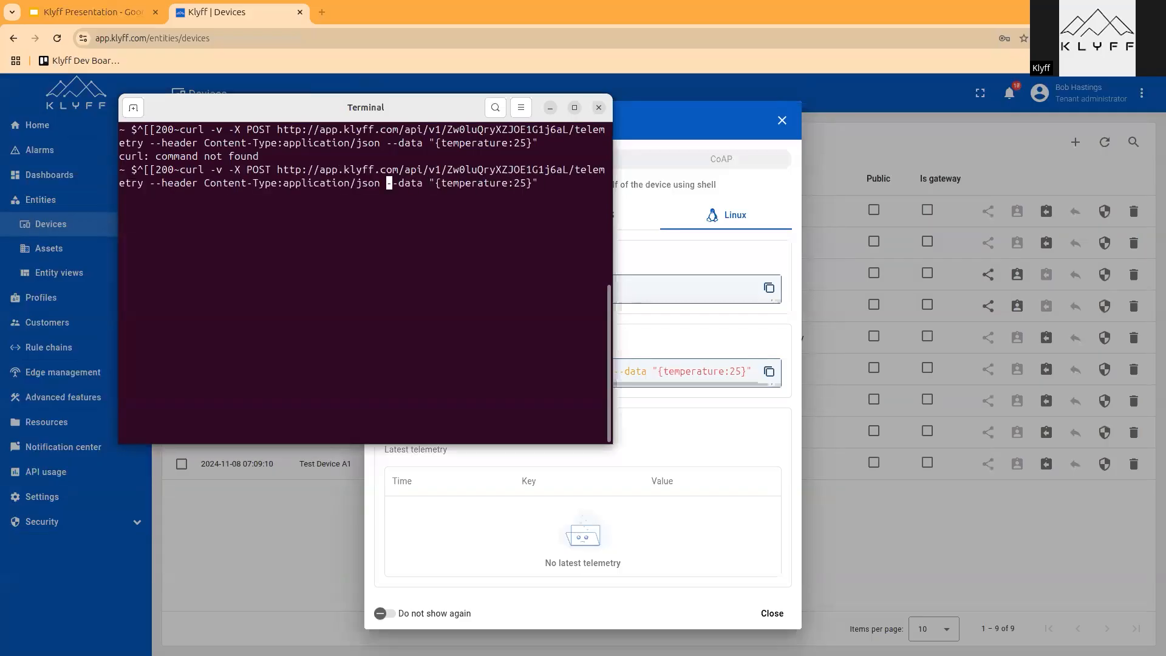
{"action": "key", "text": "ctrl+Left"}
{"action": "key", "text": "ctrl+Left"}
{"action": "key", "text": "ctrl+Left"}
{"action": "key", "text": "ctrl+Left"}
{"action": "key", "text": "ctrl+Left"}
{"action": "key", "text": "ctrl+Left"}
{"action": "key", "text": "ctrl+Left"}
{"action": "key", "text": "ctrl+Left"}
{"action": "key", "text": "ctrl+Left"}
{"action": "key", "text": "ctrl+Left"}
{"action": "key", "text": "ctrl+Left"}
{"action": "key", "text": "ctrl+Left"}
{"action": "key", "text": "ctrl+Left"}
{"action": "key", "text": "ctrl+Left"}
{"action": "key", "text": "ctrl+Left"}
{"action": "key", "text": "BackSpace"}
{"action": "key", "text": "BackSpace"}
{"action": "key", "text": "BackSpace"}
{"action": "key", "text": "BackSpace"}
{"action": "key", "text": "BackSpace"}
{"action": "key", "text": "BackSpace"}
{"action": "key", "text": "BackSpace"}
{"action": "key", "text": "Return"}
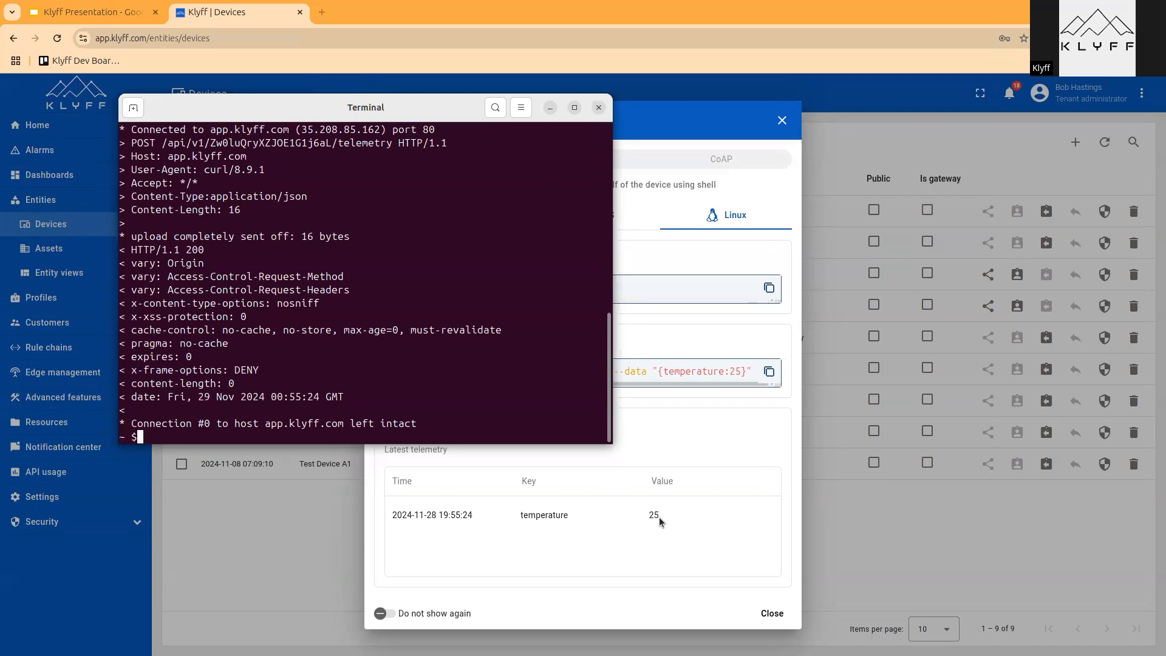
Resend the telemetry command with temperature 33, then return to the device list.
{"action": "key", "text": "Up"}
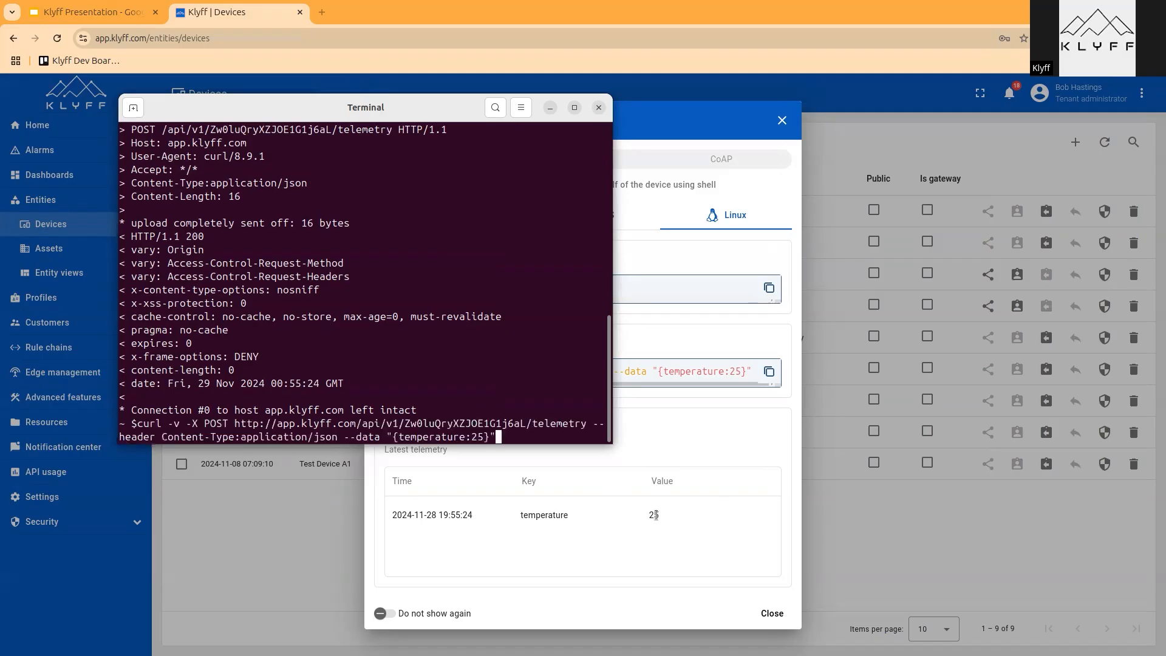
{"action": "key", "text": "Left"}
{"action": "key", "text": "Left"}
{"action": "key", "text": "BackSpace"}
{"action": "key", "text": "BackSpace"}
{"action": "type", "text": "33"}
{"action": "key", "text": "Return"}
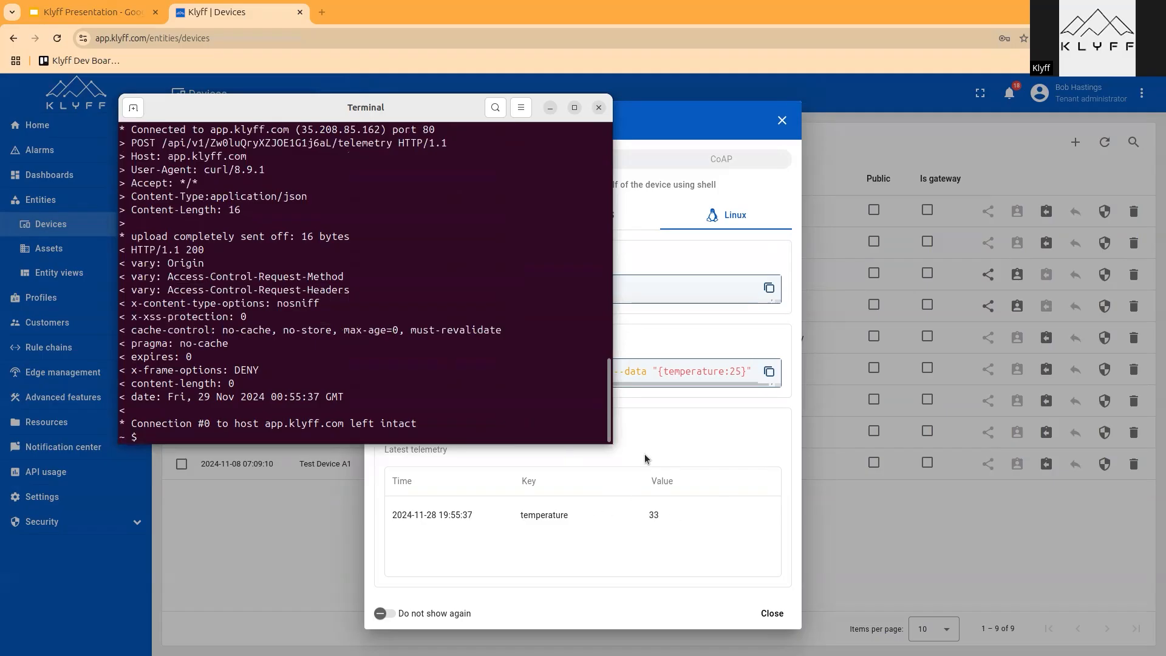
{"action": "left_click", "coordinate": [772, 613]}
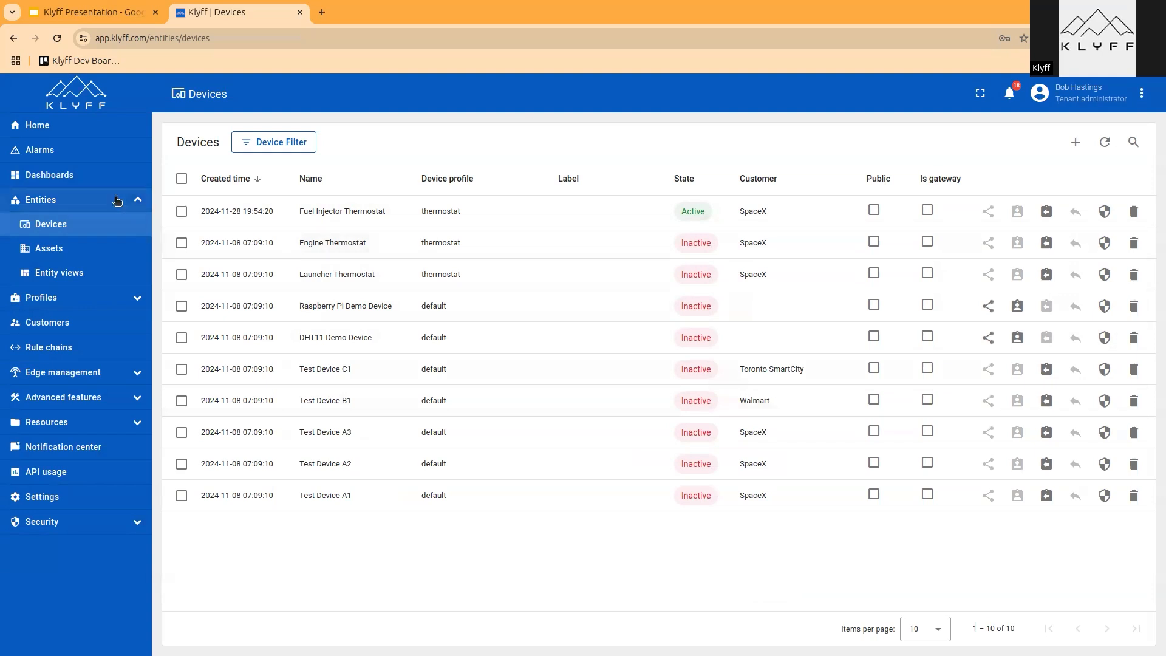
Create a dashboard titled 'SpaceX Dash' assigned to customer SpaceX.
{"action": "left_click", "coordinate": [66, 177]}
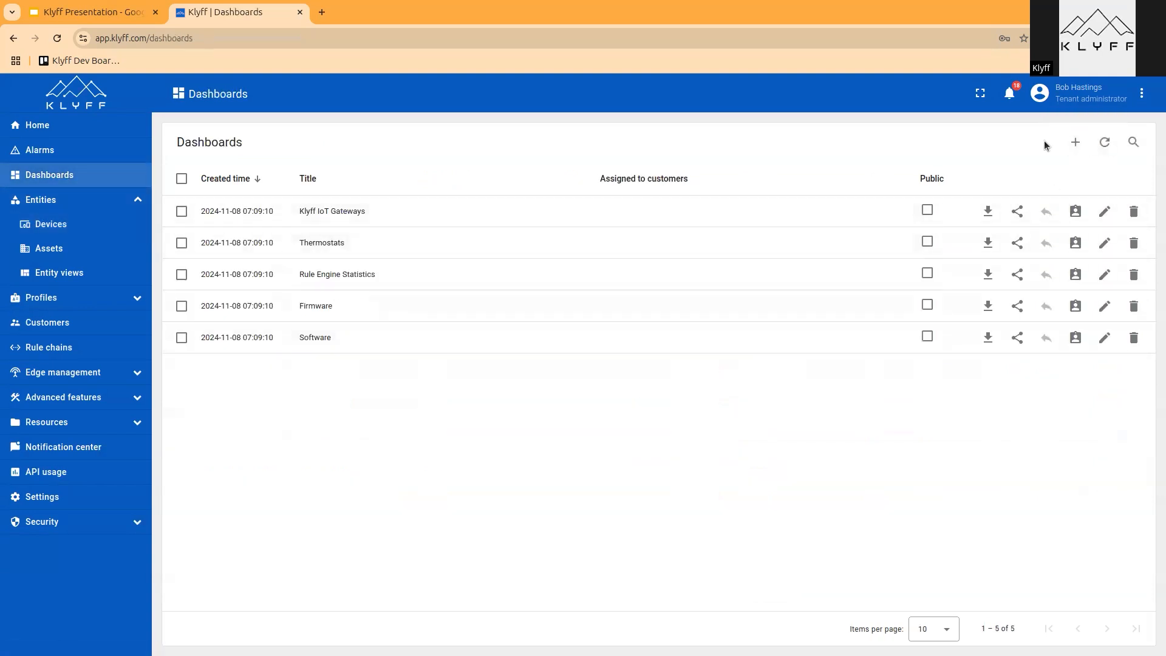
{"action": "left_click", "coordinate": [1076, 142]}
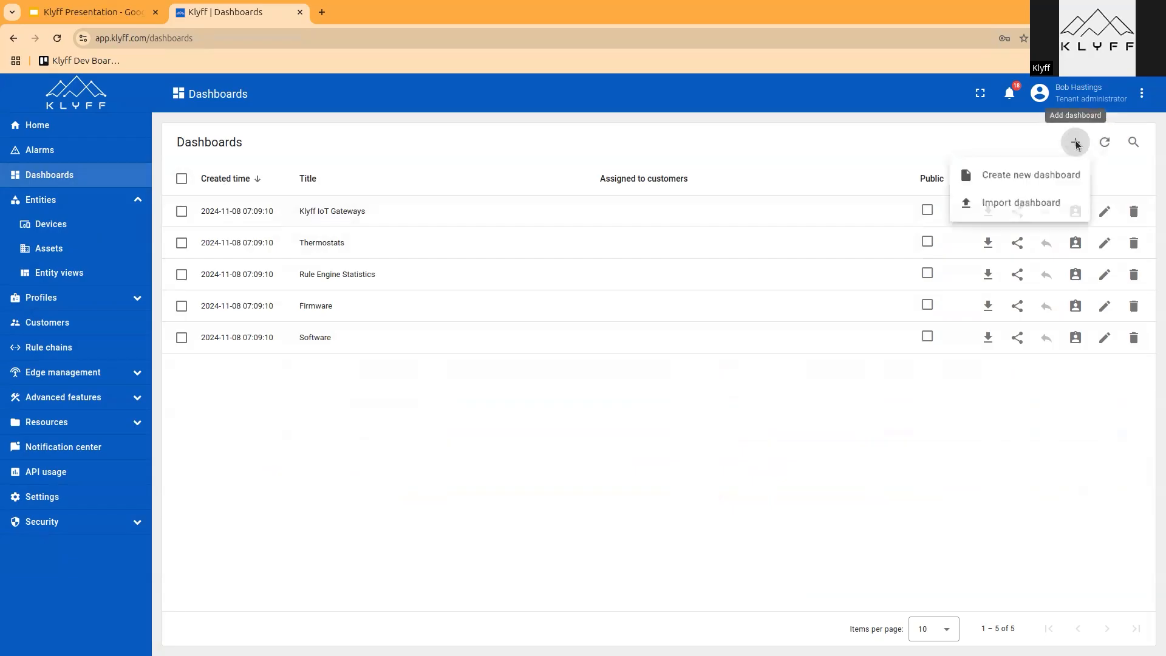
{"action": "left_click", "coordinate": [1031, 182]}
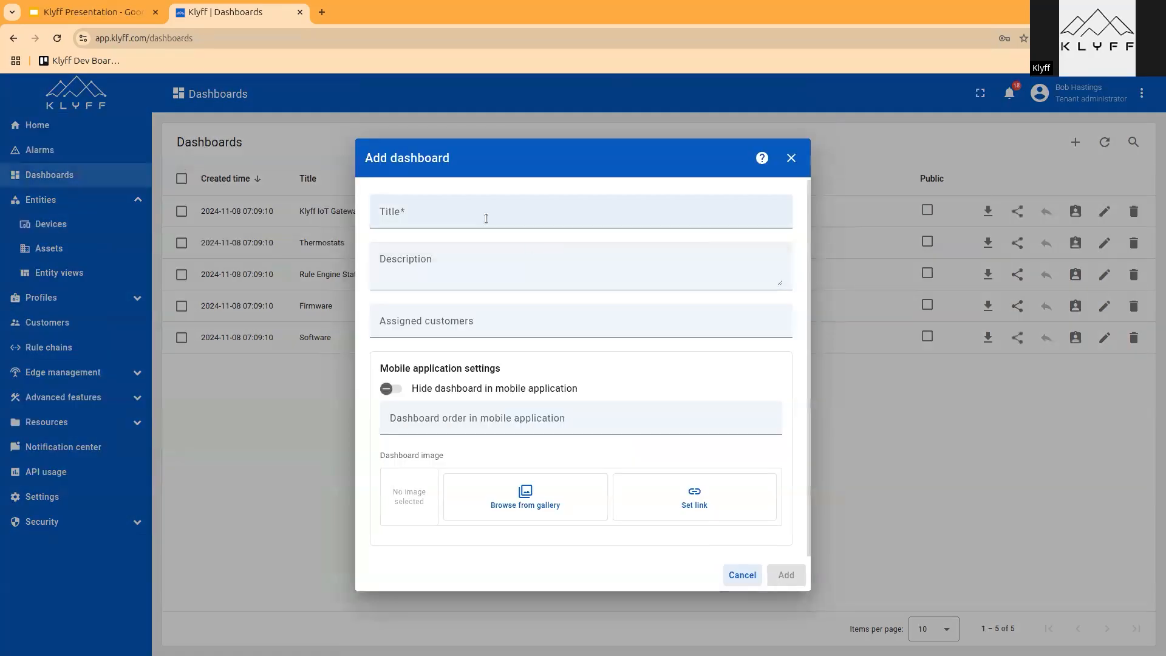
{"action": "left_click", "coordinate": [486, 219]}
{"action": "type", "text": "Spa"}
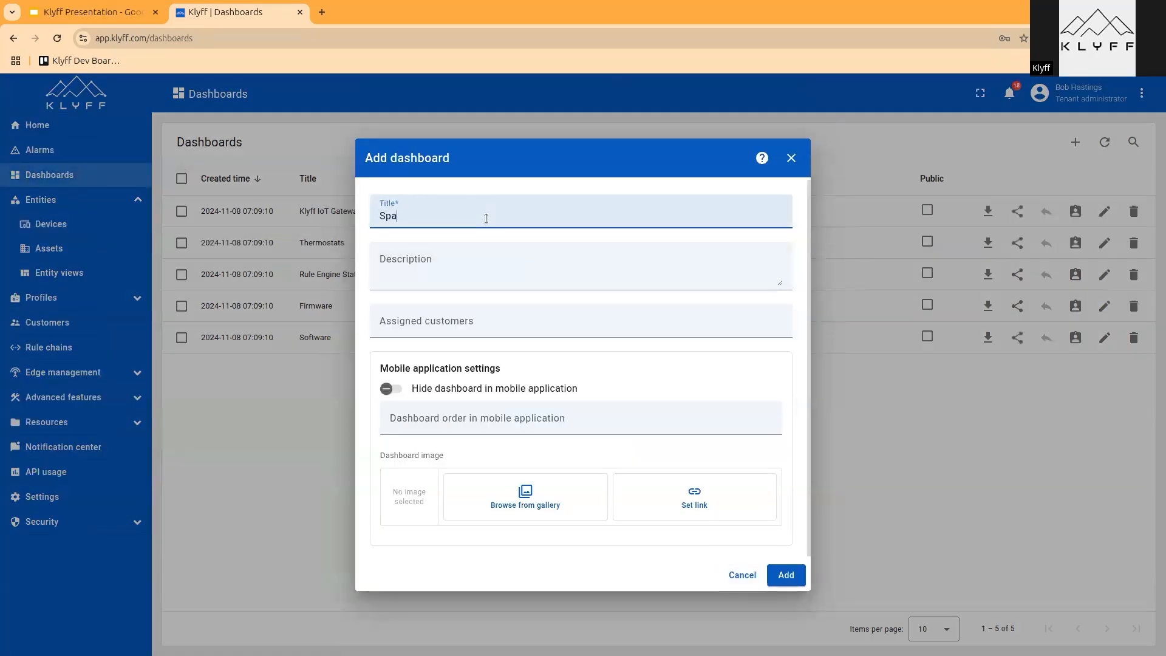
{"action": "type", "text": "ceX Dash"}
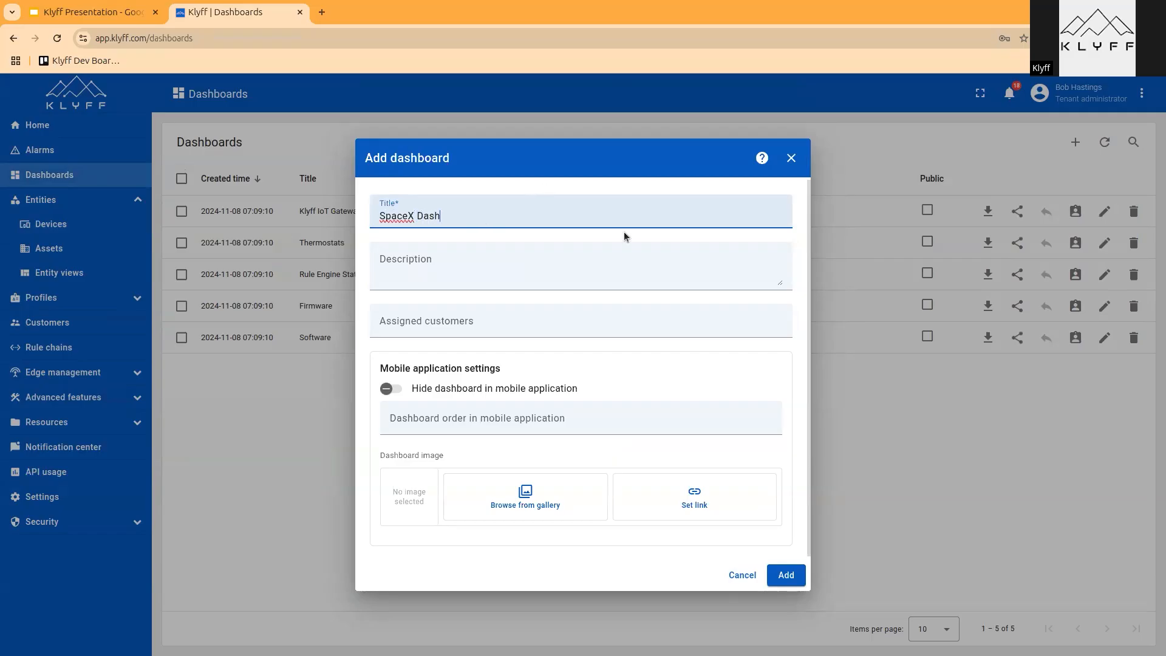
{"action": "left_click", "coordinate": [498, 322]}
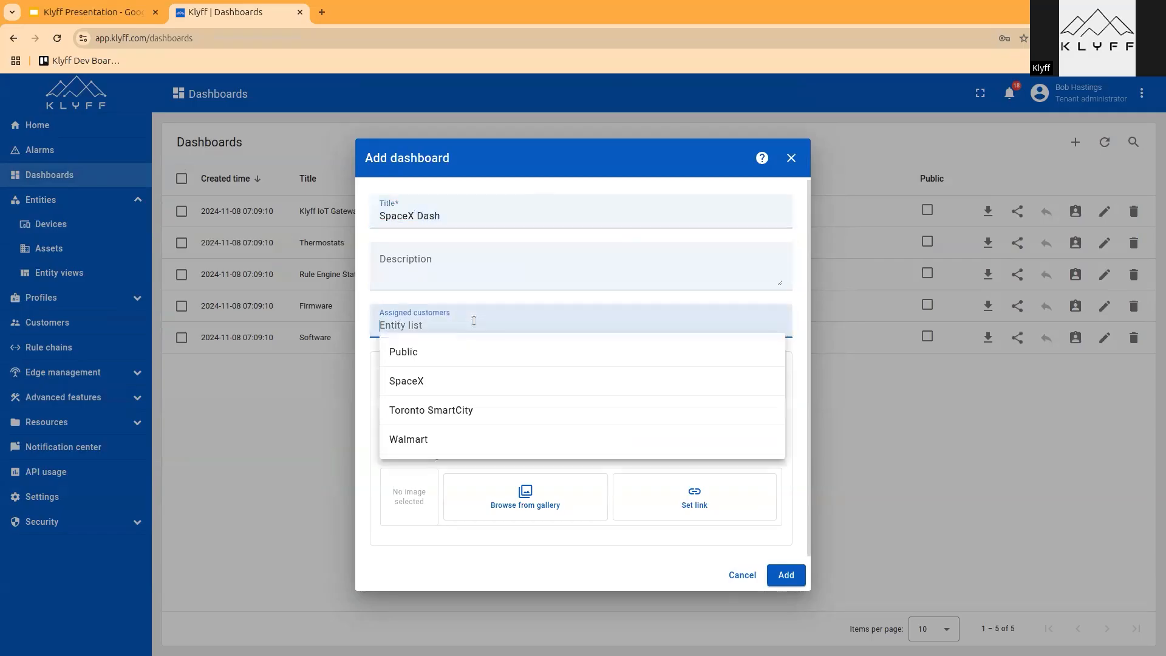
{"action": "left_click", "coordinate": [472, 382]}
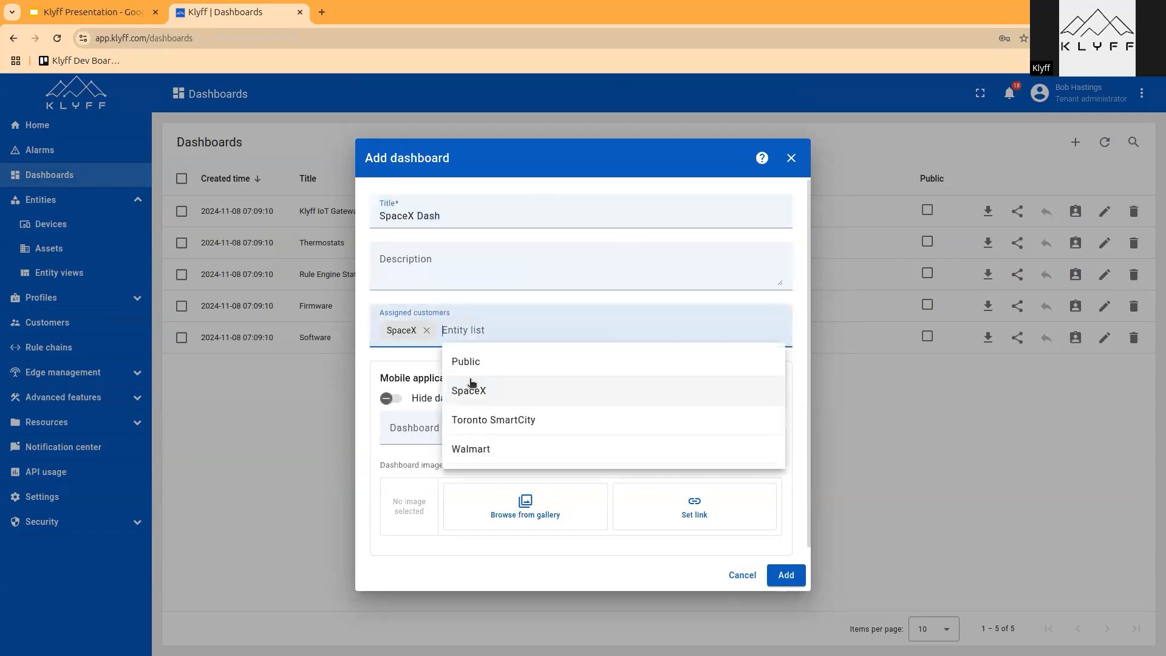
{"action": "left_click", "coordinate": [363, 386]}
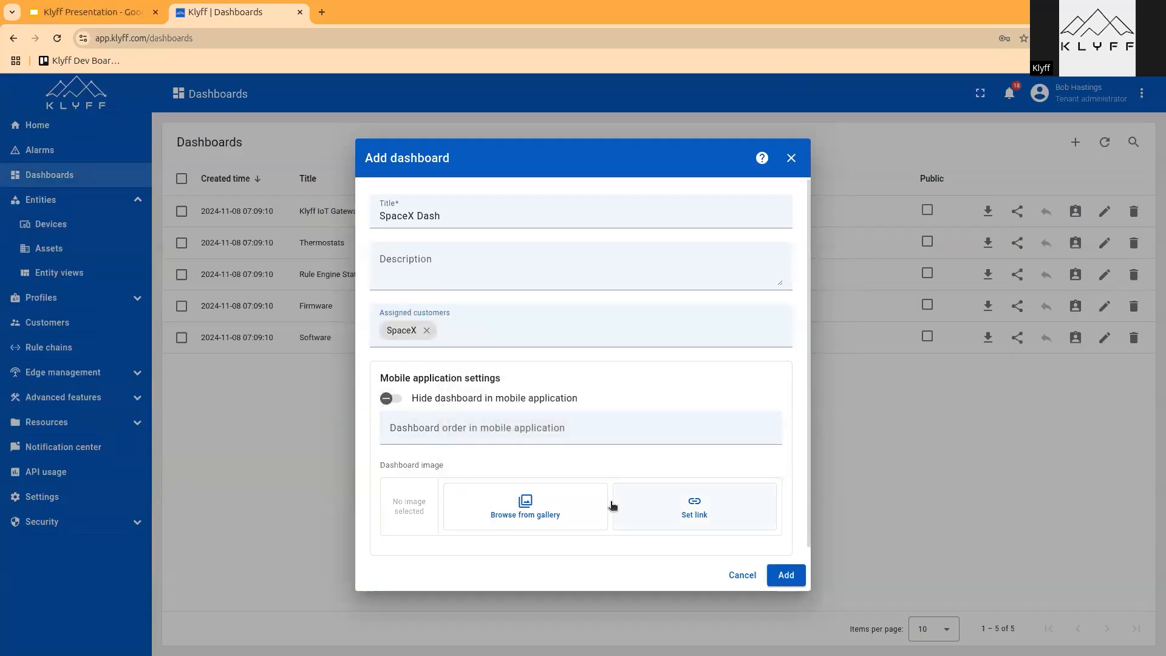
{"action": "left_click", "coordinate": [786, 576]}
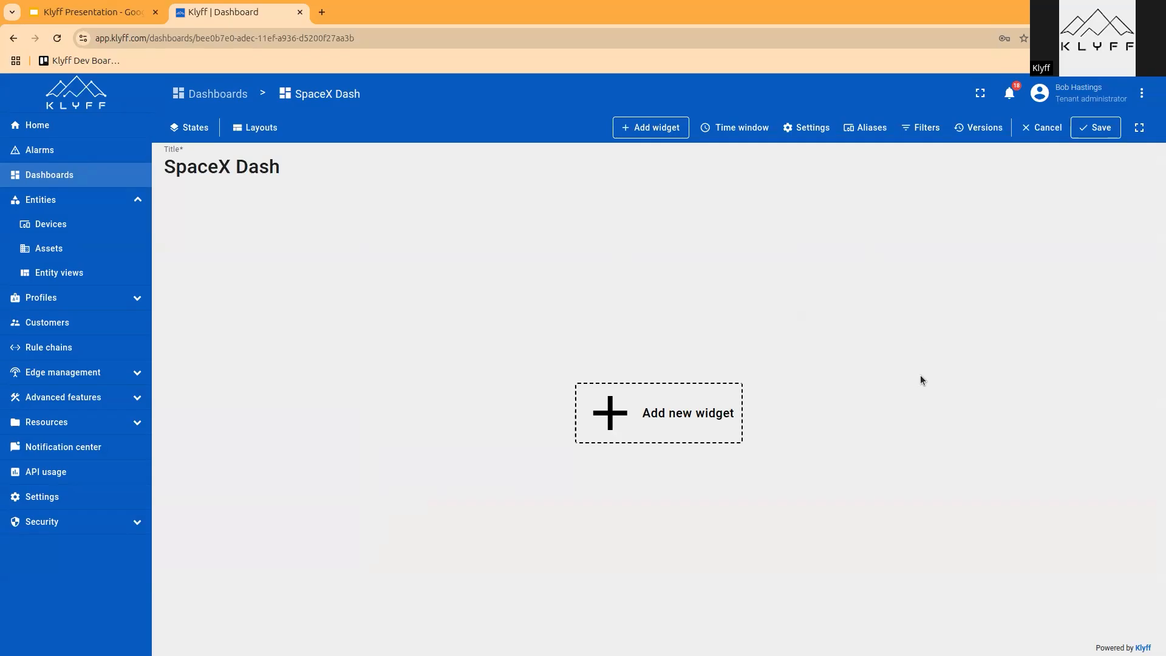
Add a Cards-bundle Value card widget with Fuel Injector Thermostat as its device.
{"action": "left_click", "coordinate": [682, 419]}
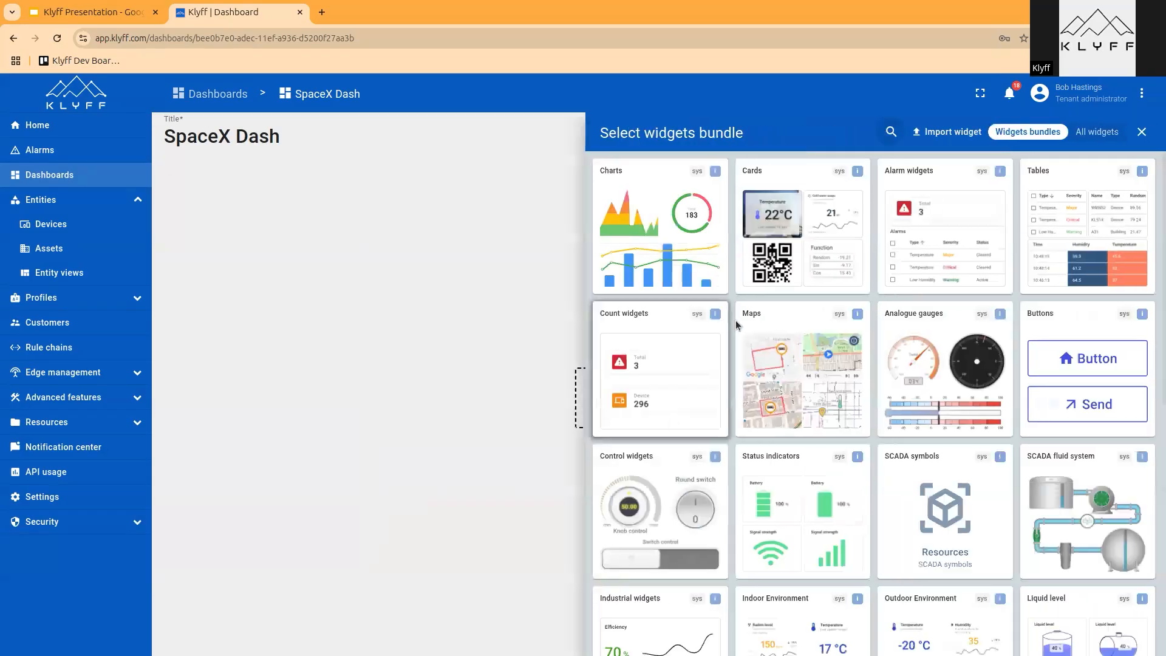
{"action": "left_click", "coordinate": [891, 132]}
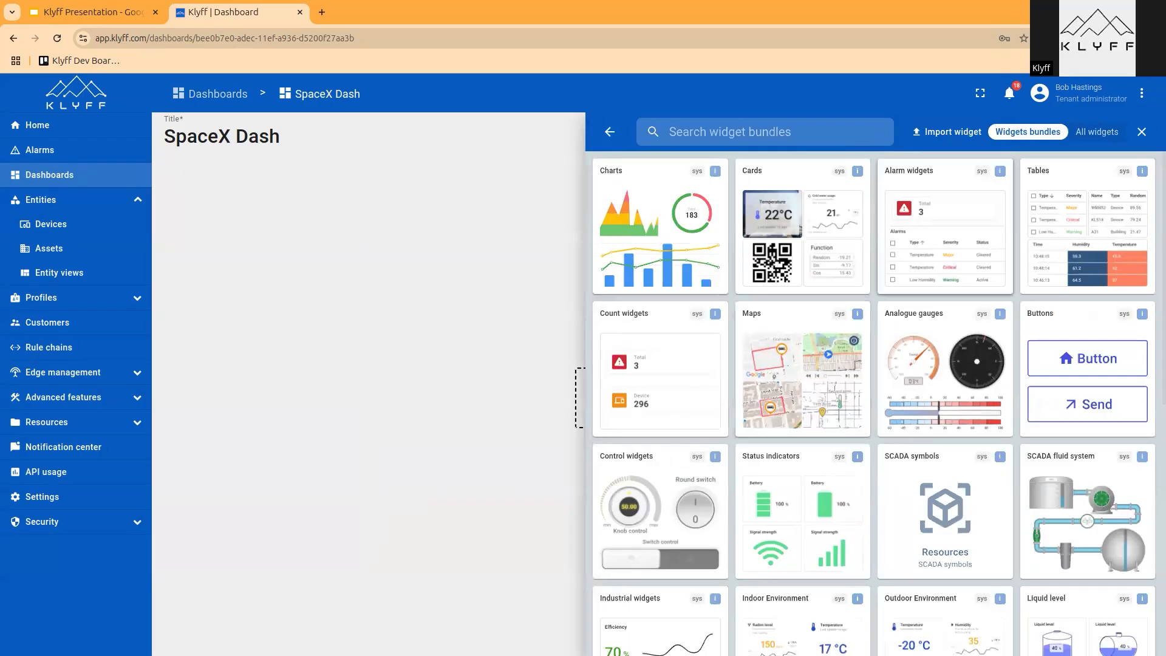
{"action": "left_click", "coordinate": [754, 135]}
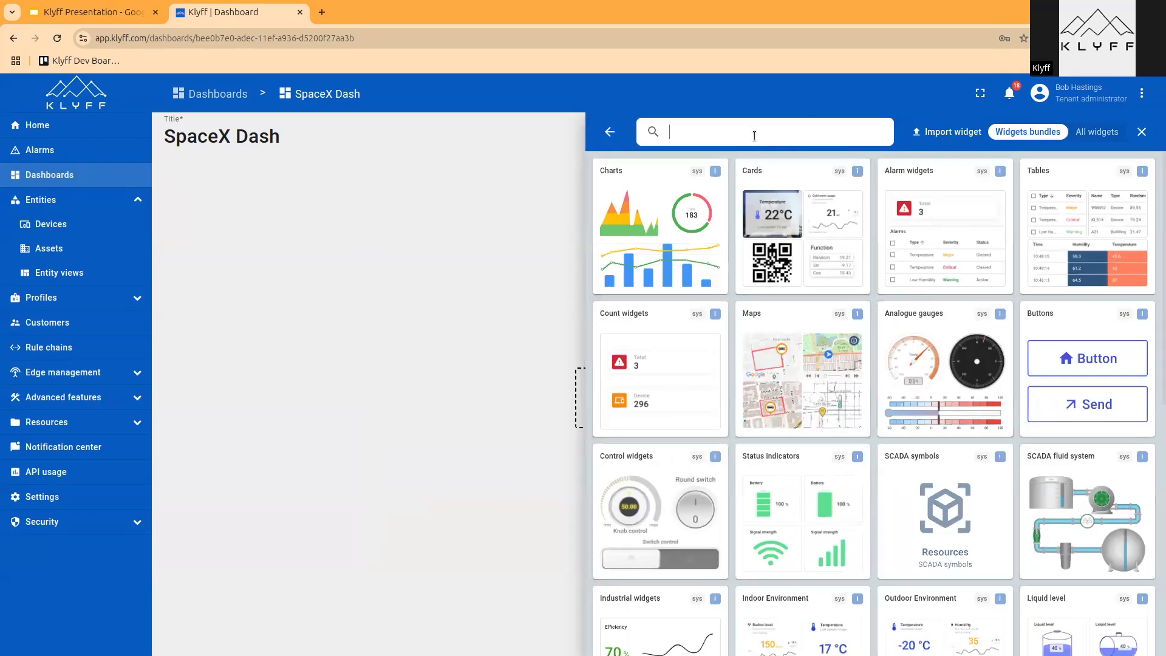
{"action": "type", "text": "card"}
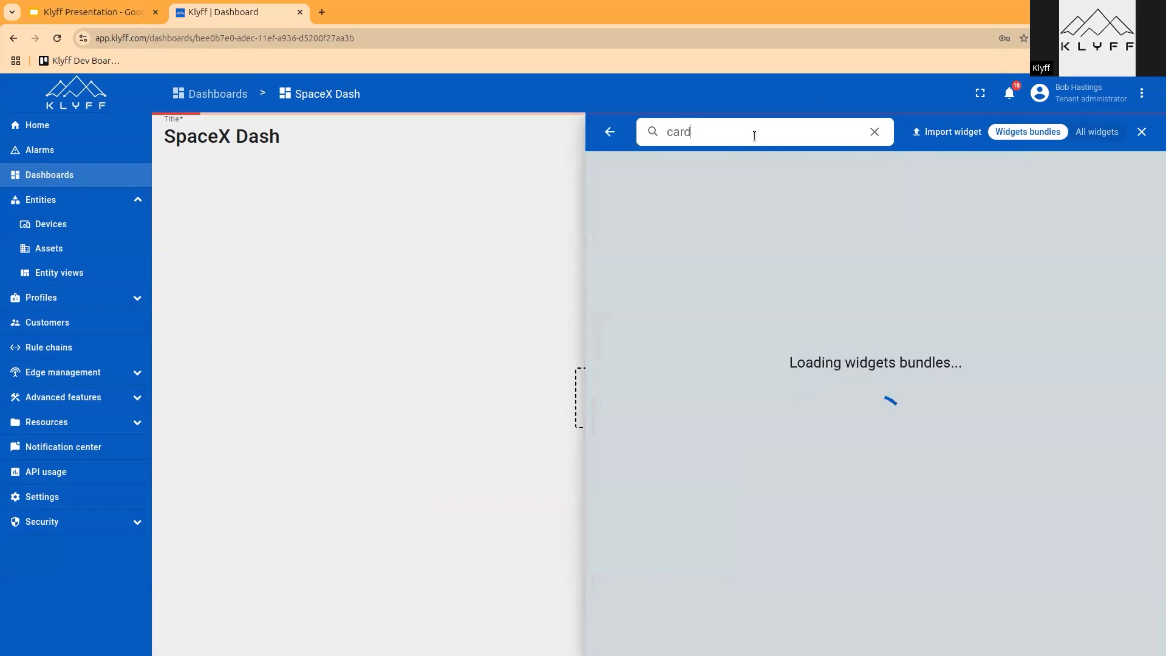
{"action": "left_click", "coordinate": [794, 236]}
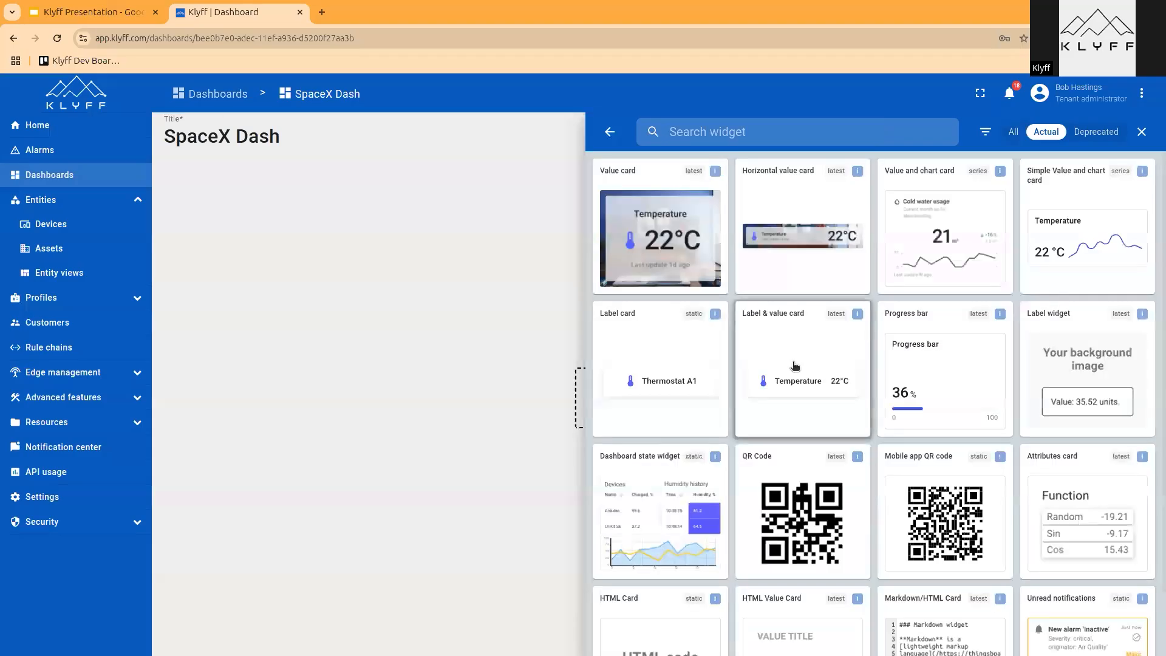
{"action": "left_click", "coordinate": [670, 232]}
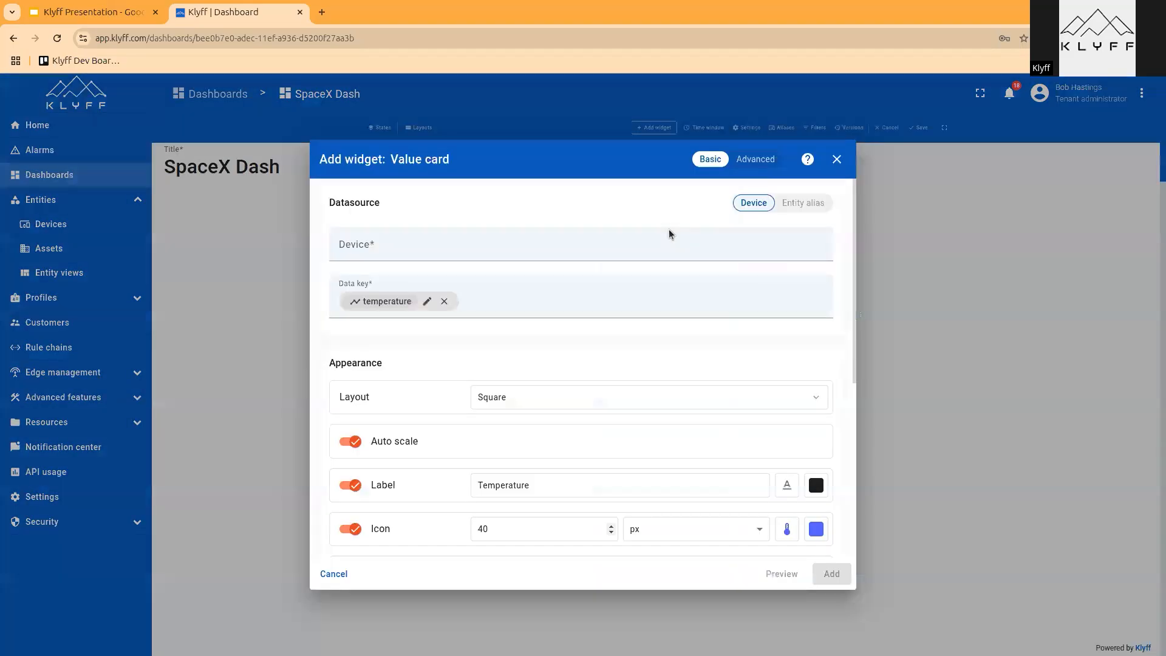
{"action": "left_click", "coordinate": [407, 244]}
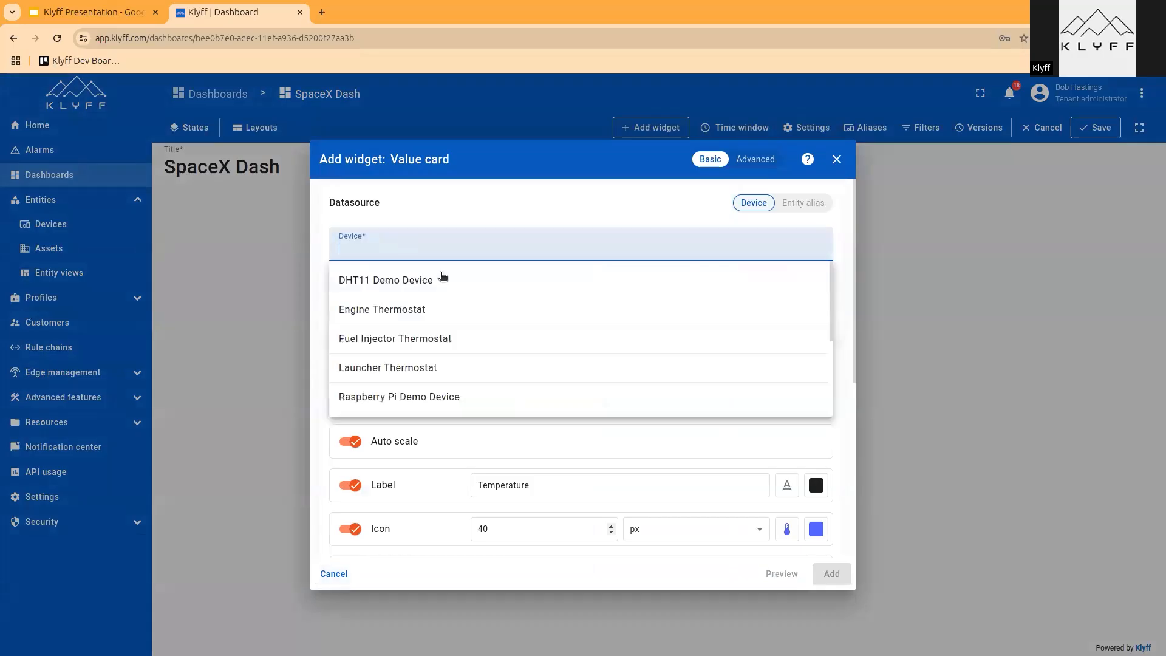
{"action": "left_click", "coordinate": [459, 339]}
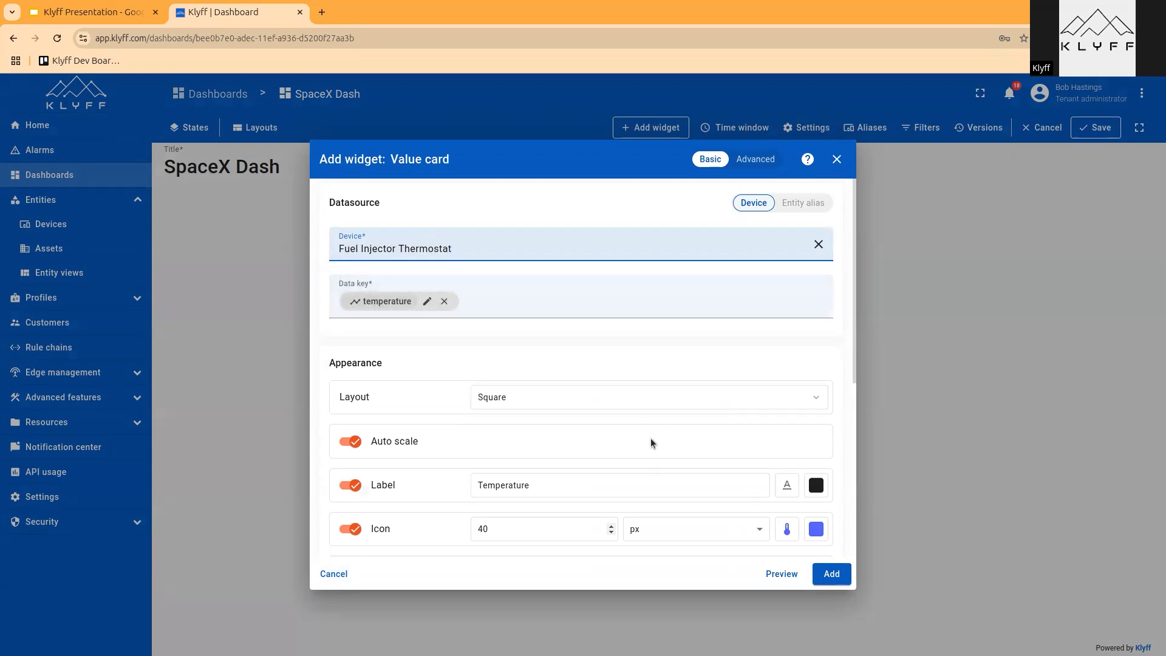
{"action": "scroll", "coordinate": [651, 439], "scroll_direction": "down", "scroll_amount": 5}
{"action": "scroll", "coordinate": [616, 463], "scroll_direction": "up", "scroll_amount": 5}
{"action": "left_click", "coordinate": [836, 579]}
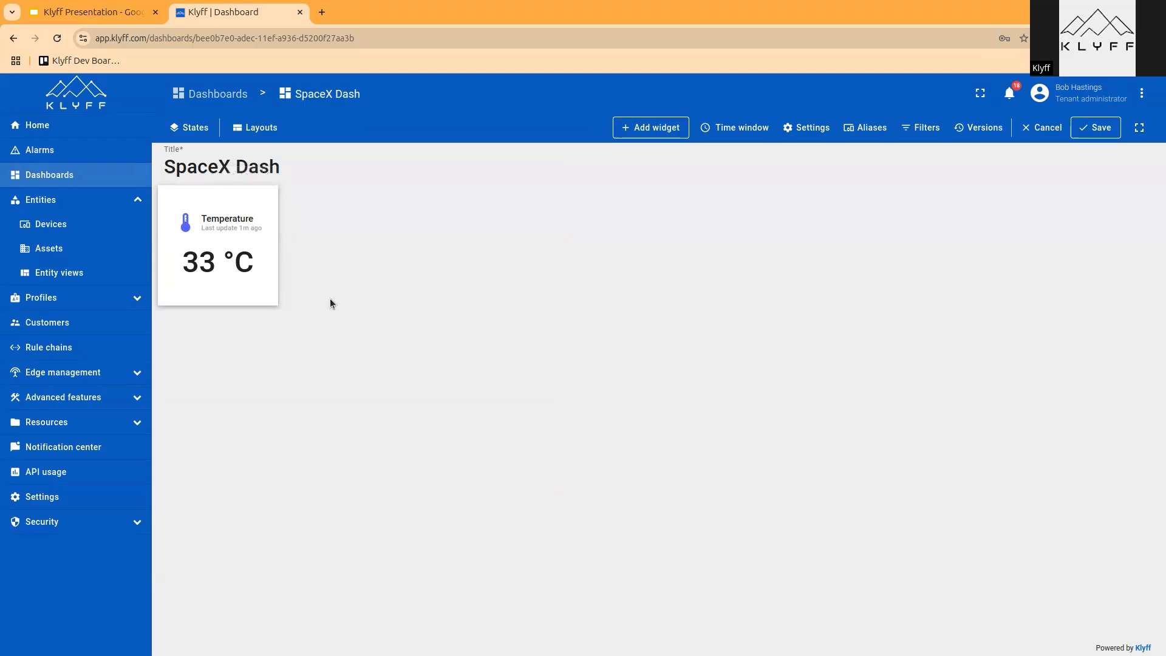
Resend the curl telemetry command with the temperature changed from 33 to 27.
{"action": "key", "text": "alt+Tab"}
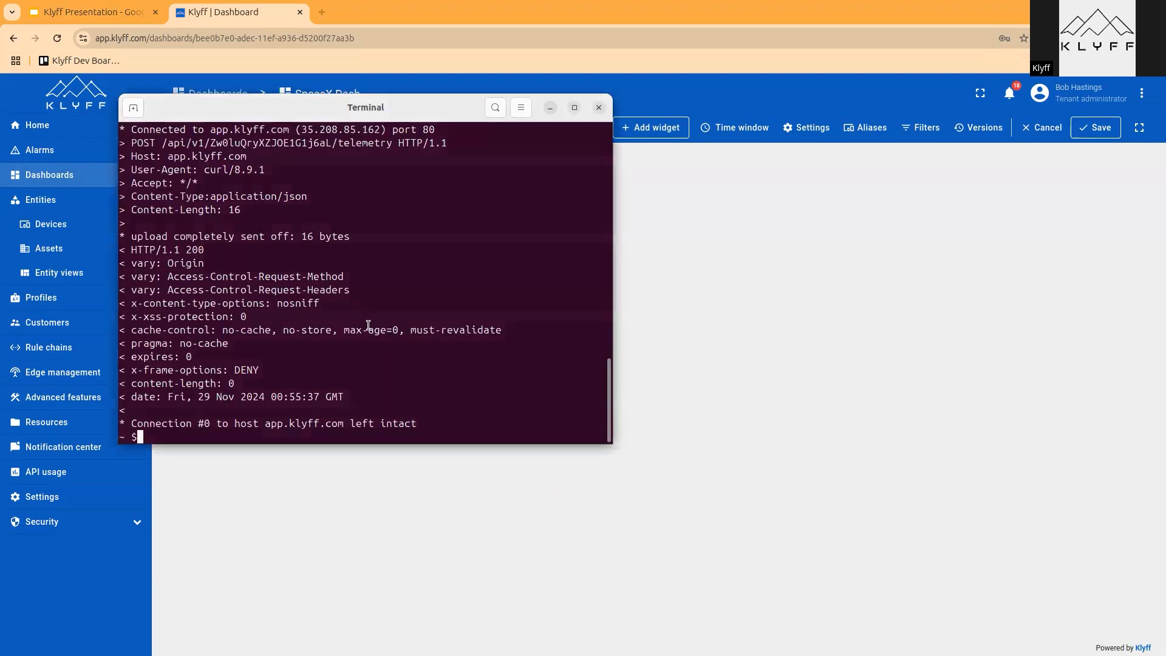
{"action": "key", "text": "Up"}
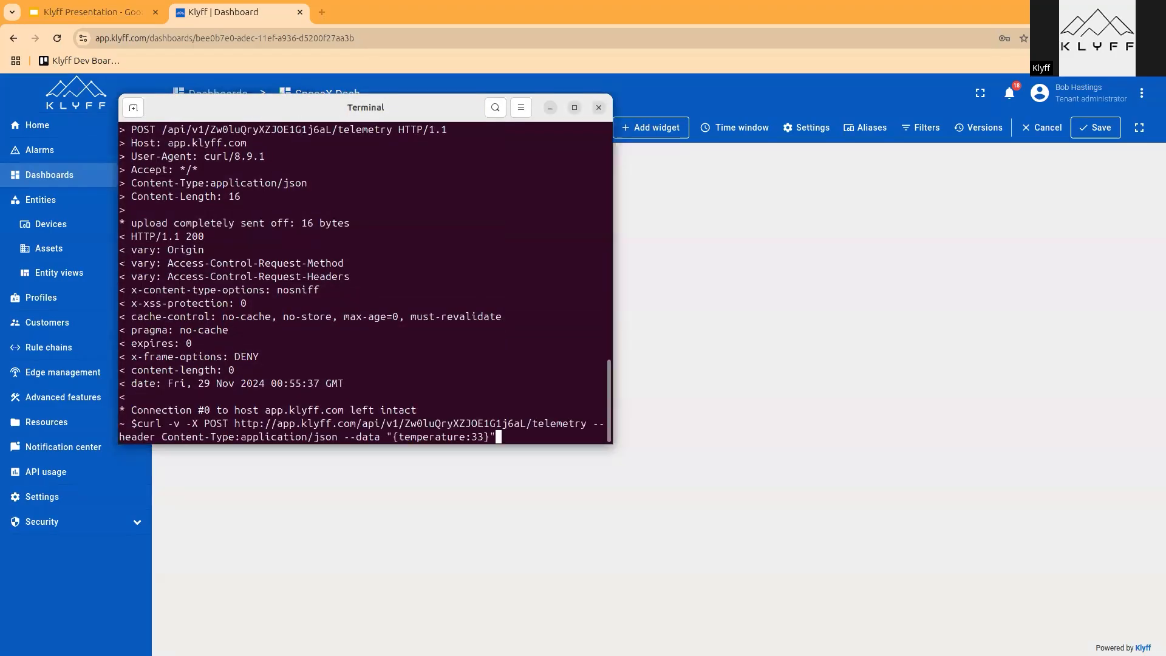
{"action": "left_click_drag", "start_coordinate": [366, 118], "coordinate": [739, 221]}
{"action": "key", "text": "Left"}
{"action": "key", "text": "BackSpace"}
{"action": "key", "text": "BackSpace"}
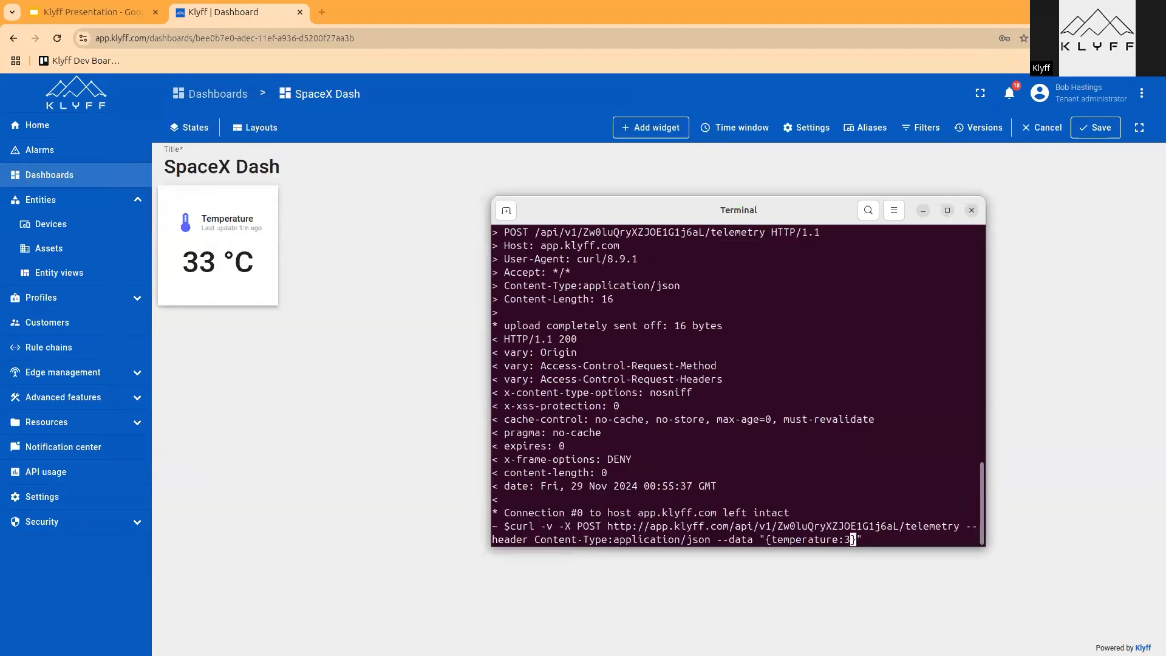
{"action": "type", "text": "27"}
{"action": "key", "text": "Return"}
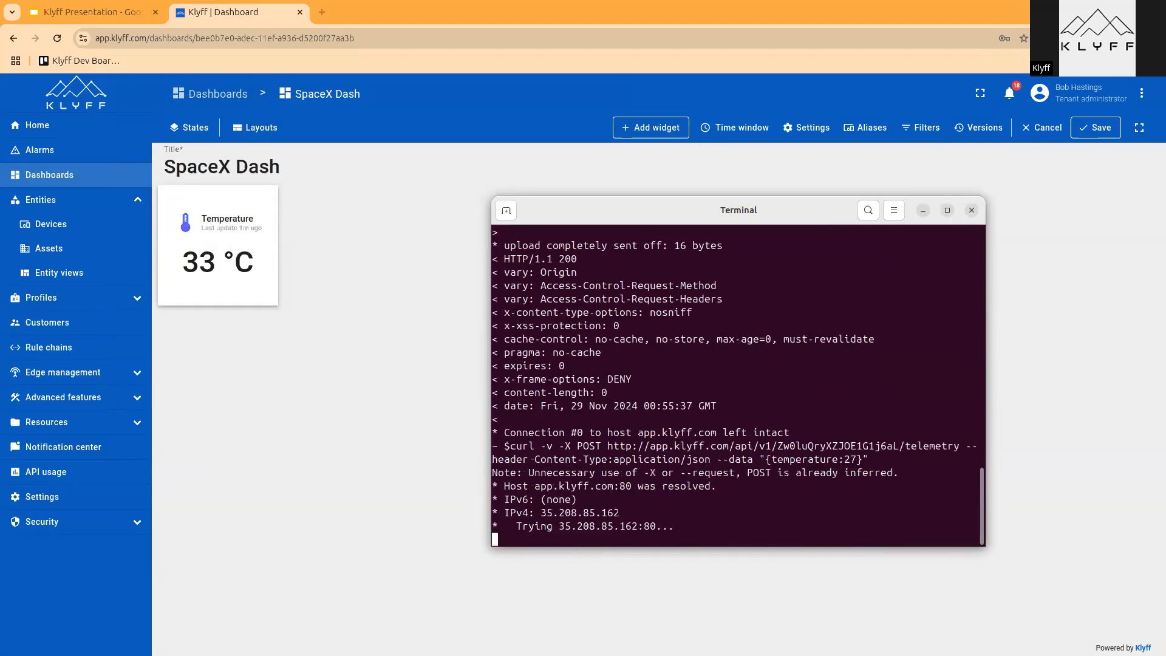
{"action": "left_click", "coordinate": [316, 343]}
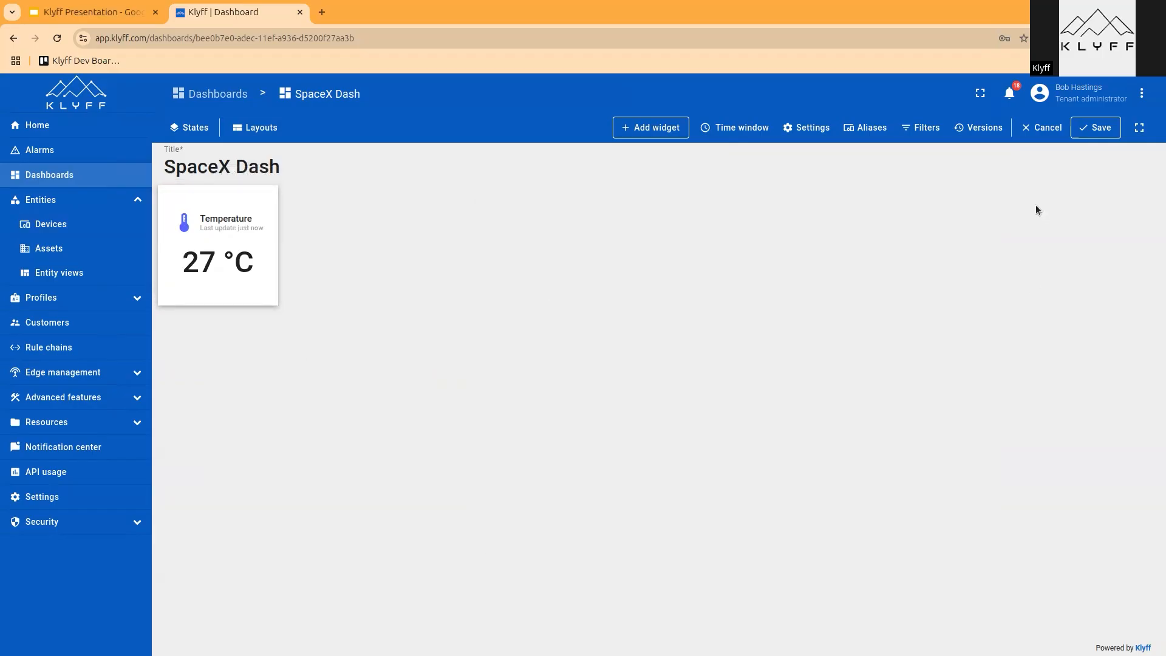
Pick the Time series chart widget from the Charts bundle.
{"action": "left_click", "coordinate": [659, 133]}
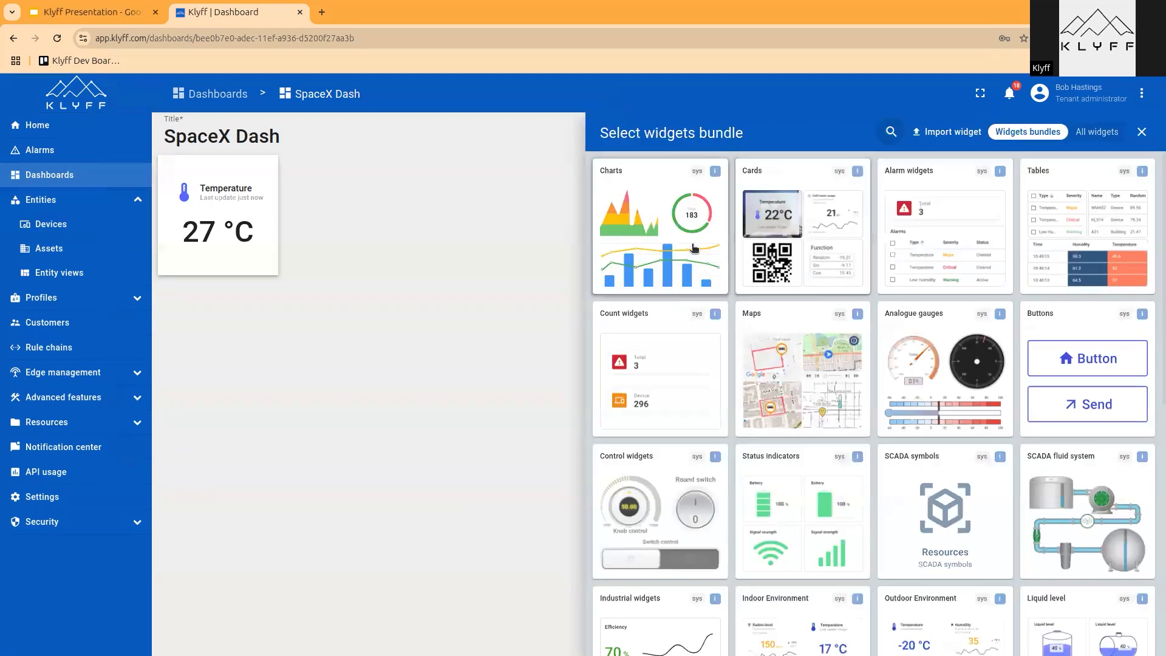
{"action": "left_click", "coordinate": [891, 131]}
{"action": "left_click", "coordinate": [728, 133]}
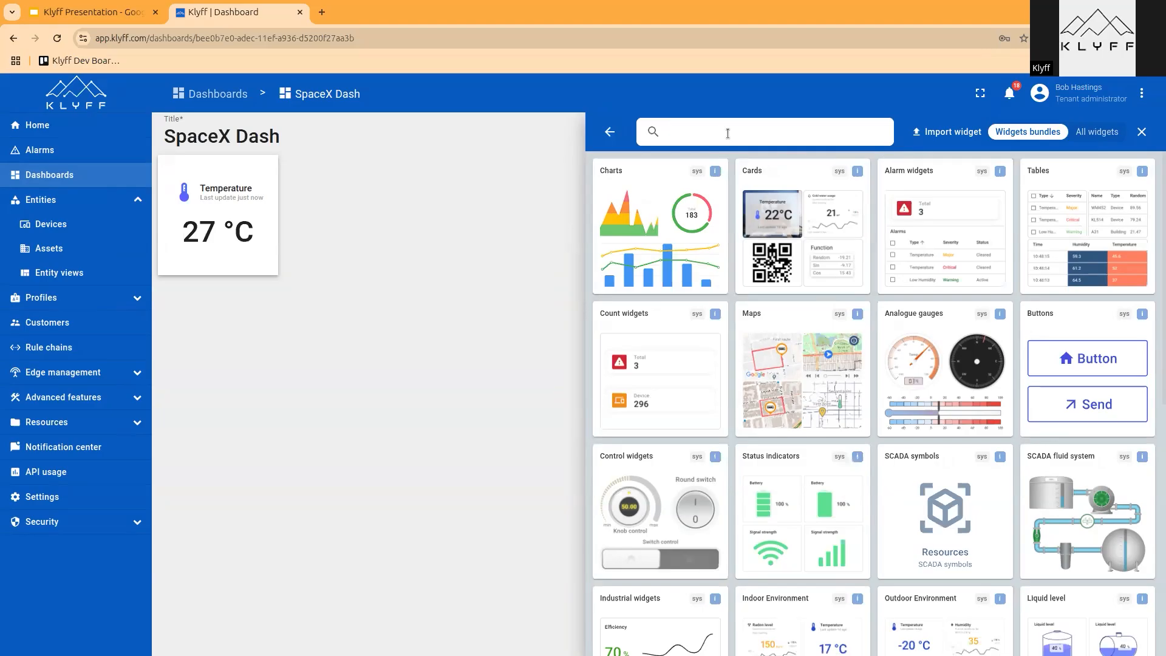
{"action": "type", "text": "time"}
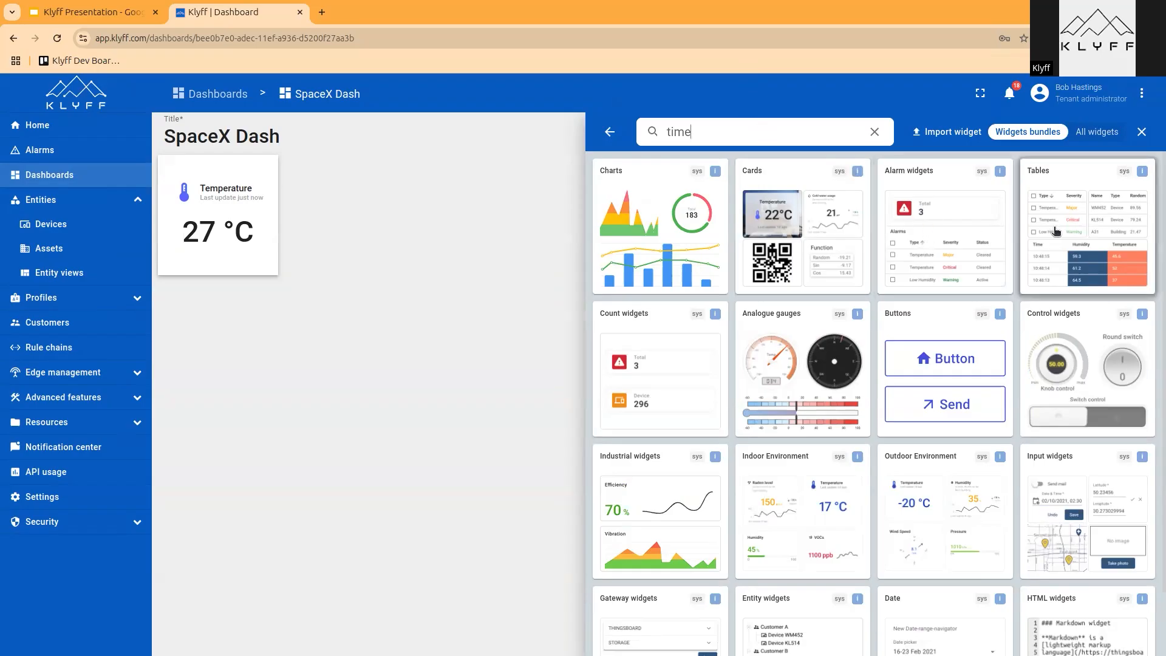
{"action": "left_click", "coordinate": [655, 243]}
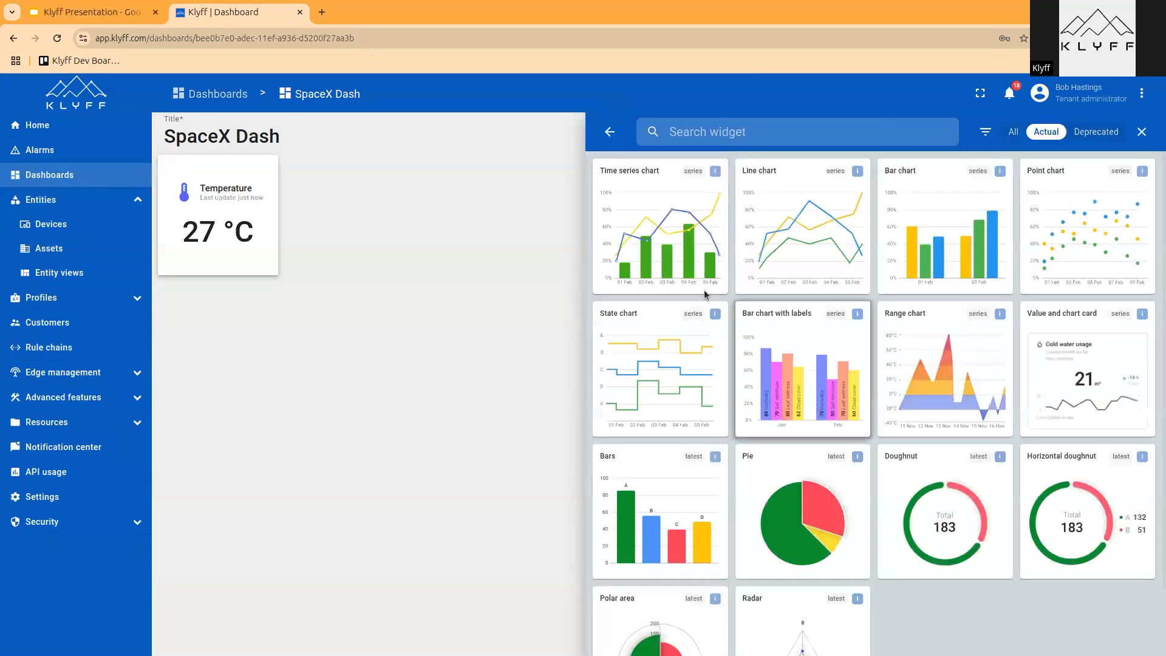
{"action": "left_click", "coordinate": [647, 237]}
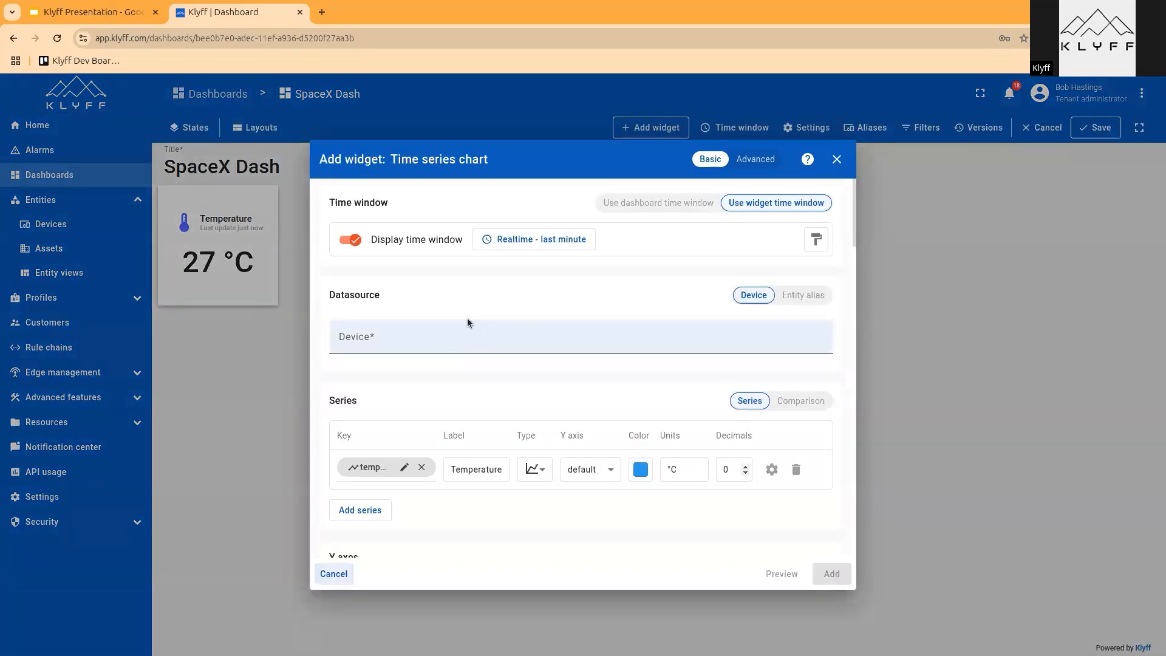
Set the chart's device to Fuel Injector Thermostat, add it, and place it beside the value card.
{"action": "left_click", "coordinate": [411, 340]}
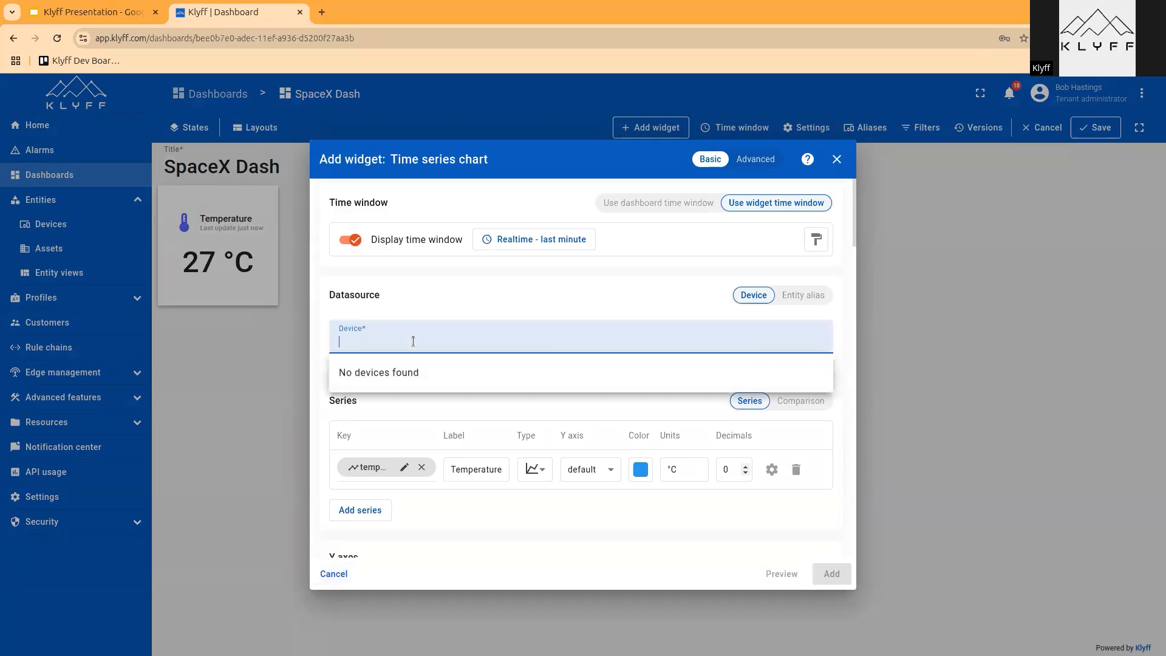
{"action": "left_click", "coordinate": [466, 438]}
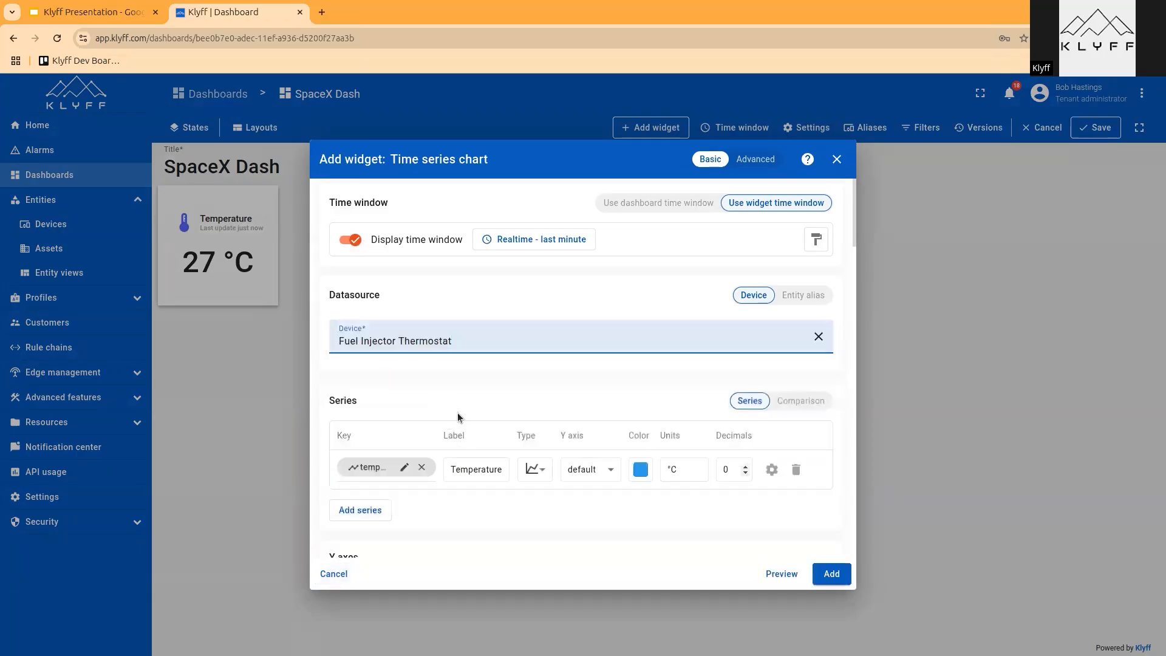
{"action": "scroll", "coordinate": [512, 356], "scroll_direction": "down", "scroll_amount": 2}
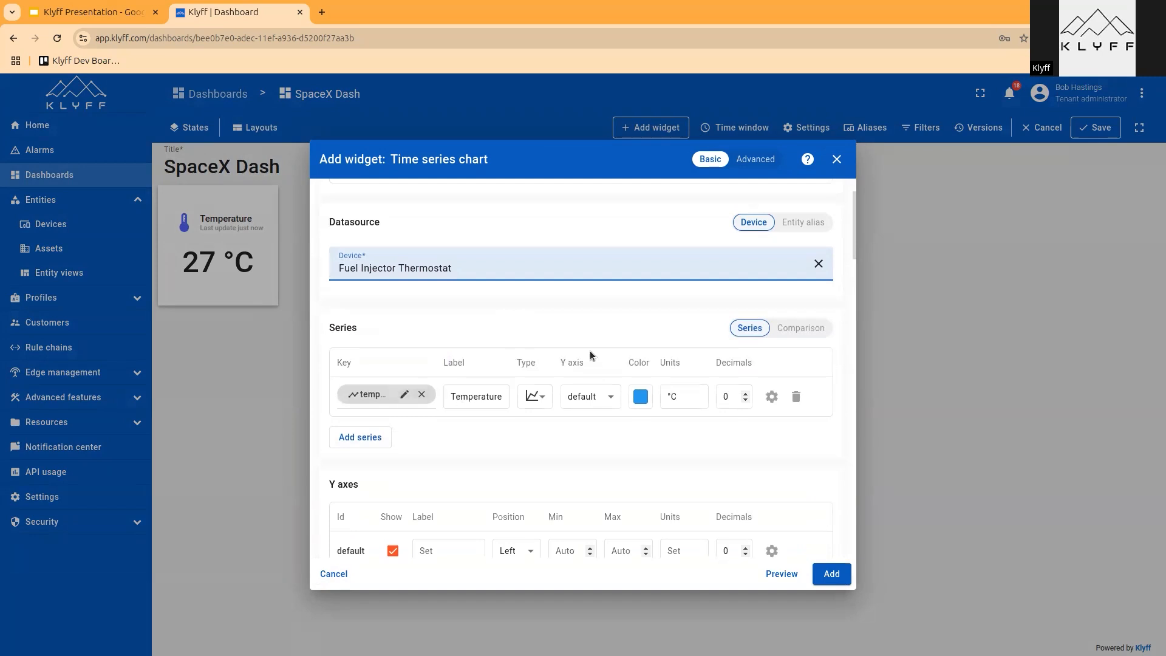
{"action": "scroll", "coordinate": [635, 340], "scroll_direction": "down", "scroll_amount": 4}
{"action": "scroll", "coordinate": [635, 338], "scroll_direction": "up", "scroll_amount": 5}
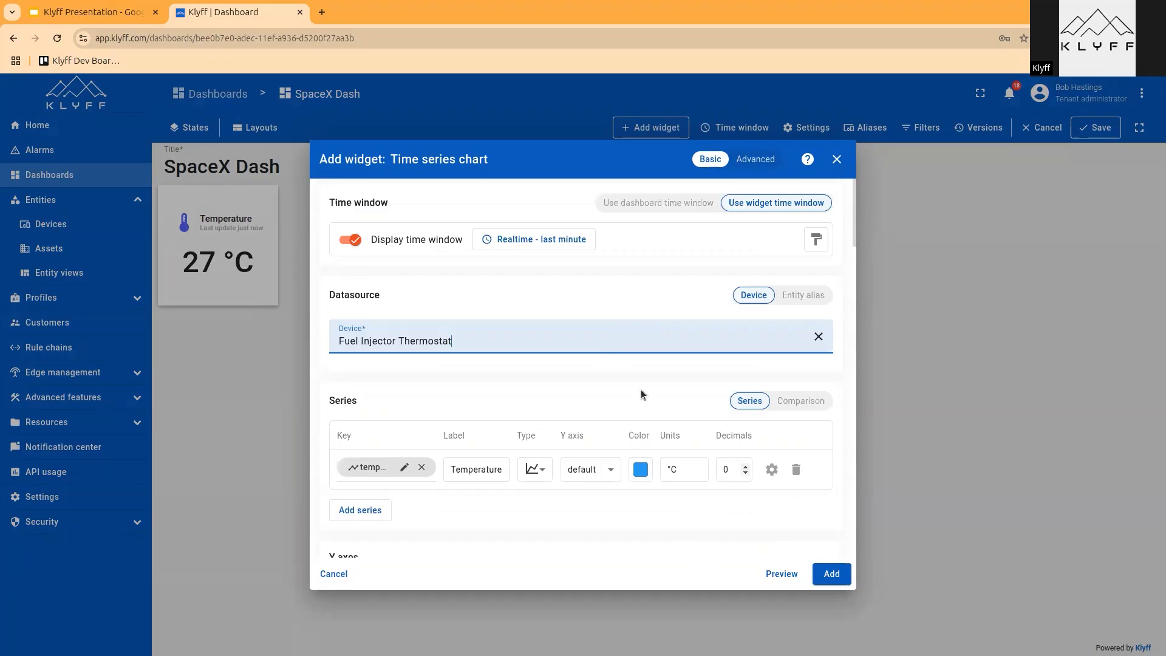
{"action": "scroll", "coordinate": [641, 393], "scroll_direction": "down", "scroll_amount": 8}
{"action": "left_click", "coordinate": [832, 574]}
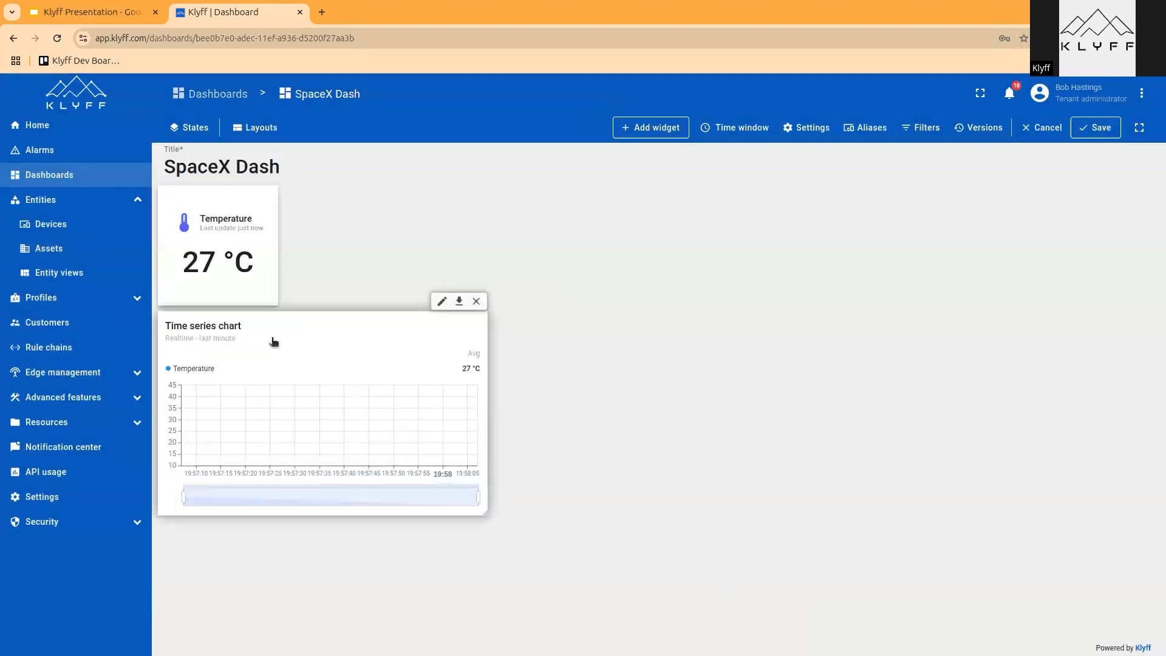
{"action": "left_click_drag", "start_coordinate": [282, 331], "coordinate": [418, 208]}
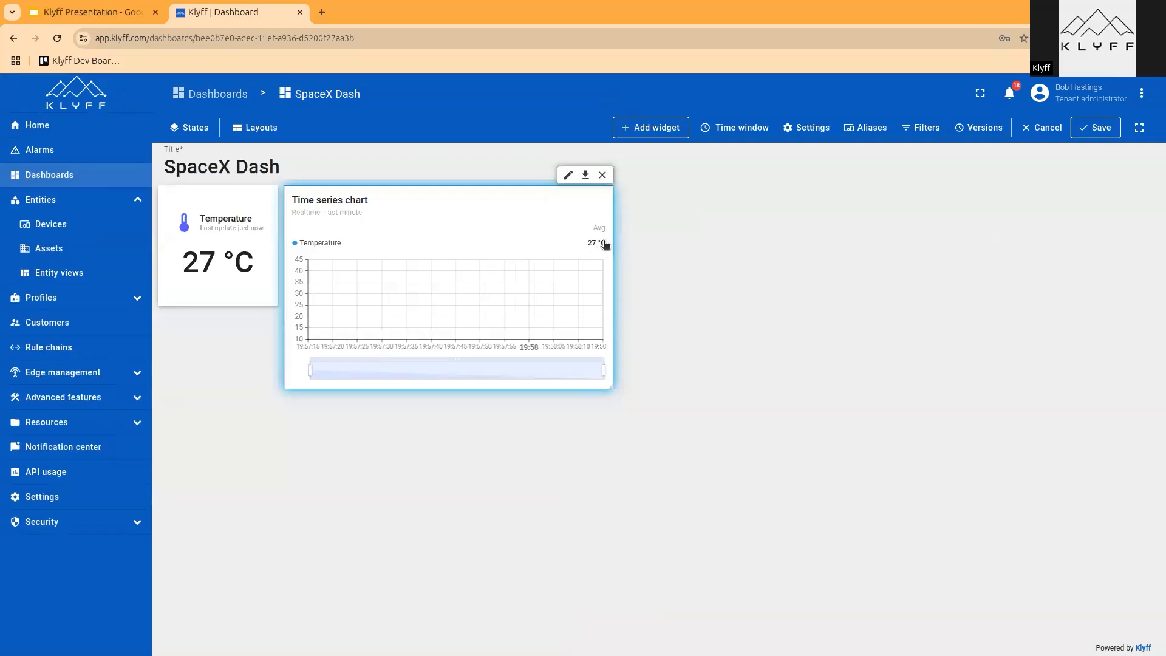
Send temperature readings of 26 and then 29 from the terminal.
{"action": "left_click", "coordinate": [569, 178]}
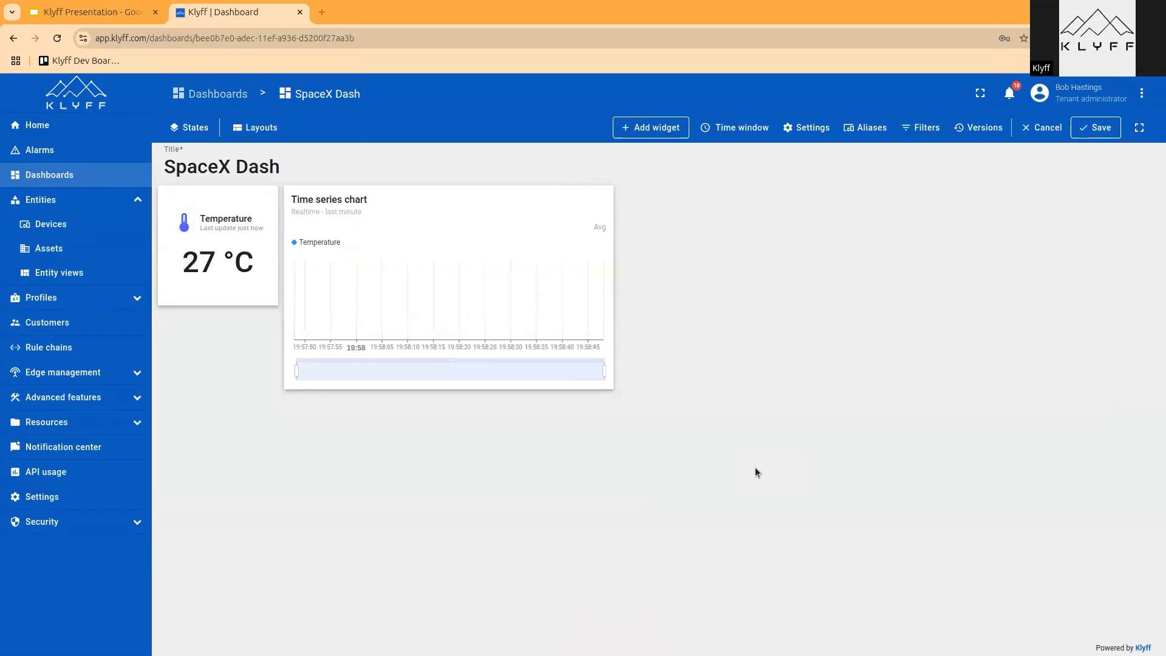
{"action": "key", "text": "alt+Tab"}
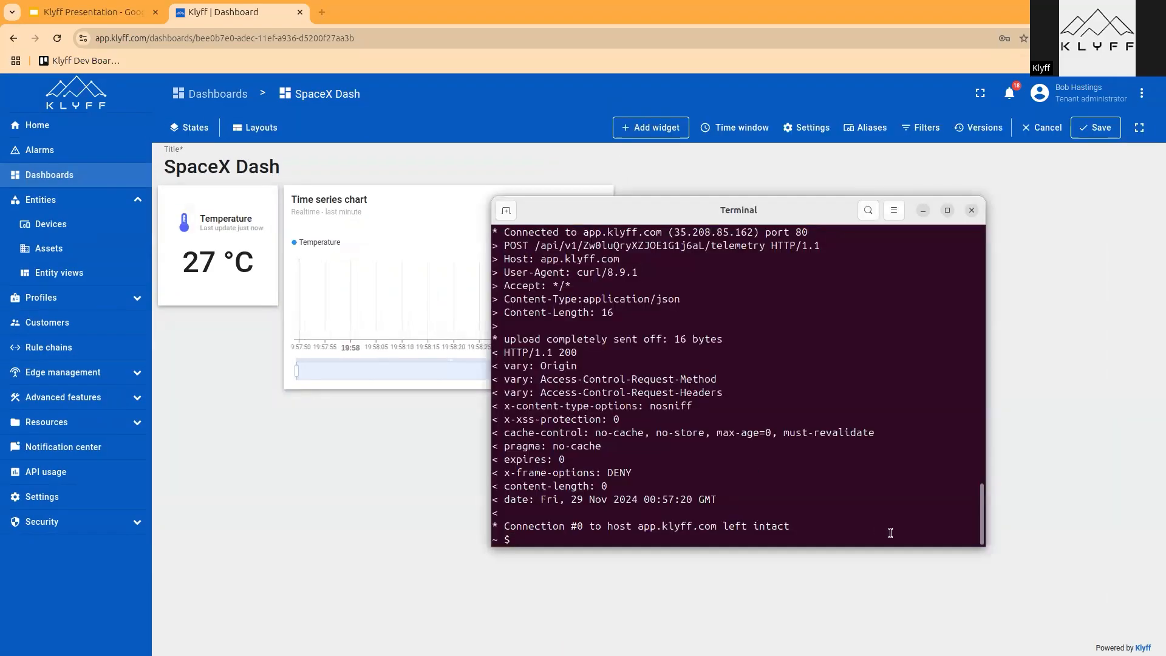
{"action": "key", "text": "Up"}
{"action": "key", "text": "Left"}
{"action": "key", "text": "Left"}
{"action": "key", "text": "BackSpace"}
{"action": "type", "text": "6"}
{"action": "key", "text": "Return"}
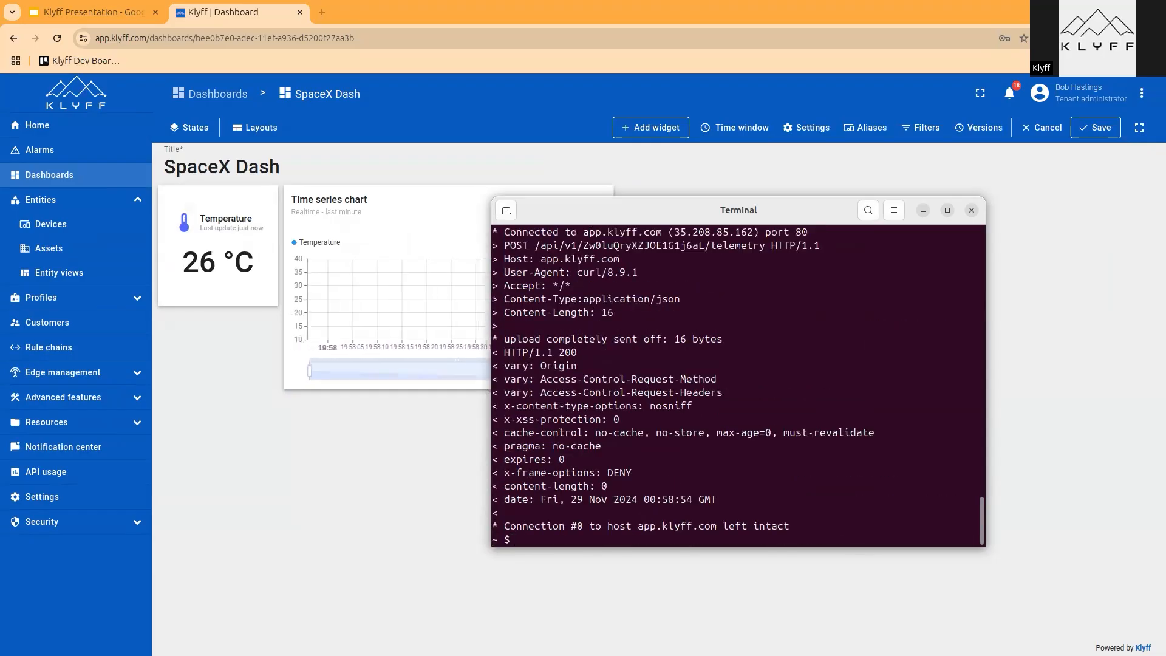
{"action": "key", "text": "Up"}
{"action": "key", "text": "Left"}
{"action": "key", "text": "Left"}
{"action": "key", "text": "BackSpace"}
{"action": "type", "text": "9"}
{"action": "key", "text": "Return"}
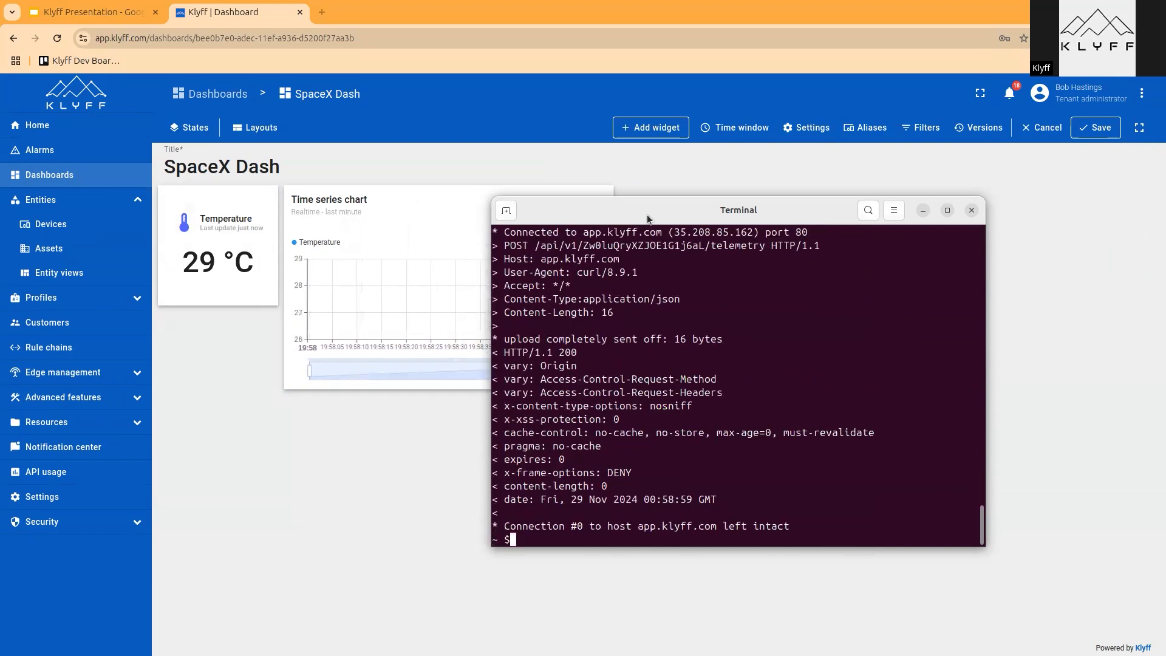
Send a 15 °C reading and move the Terminal window off screen.
{"action": "left_click_drag", "start_coordinate": [648, 219], "coordinate": [828, 264]}
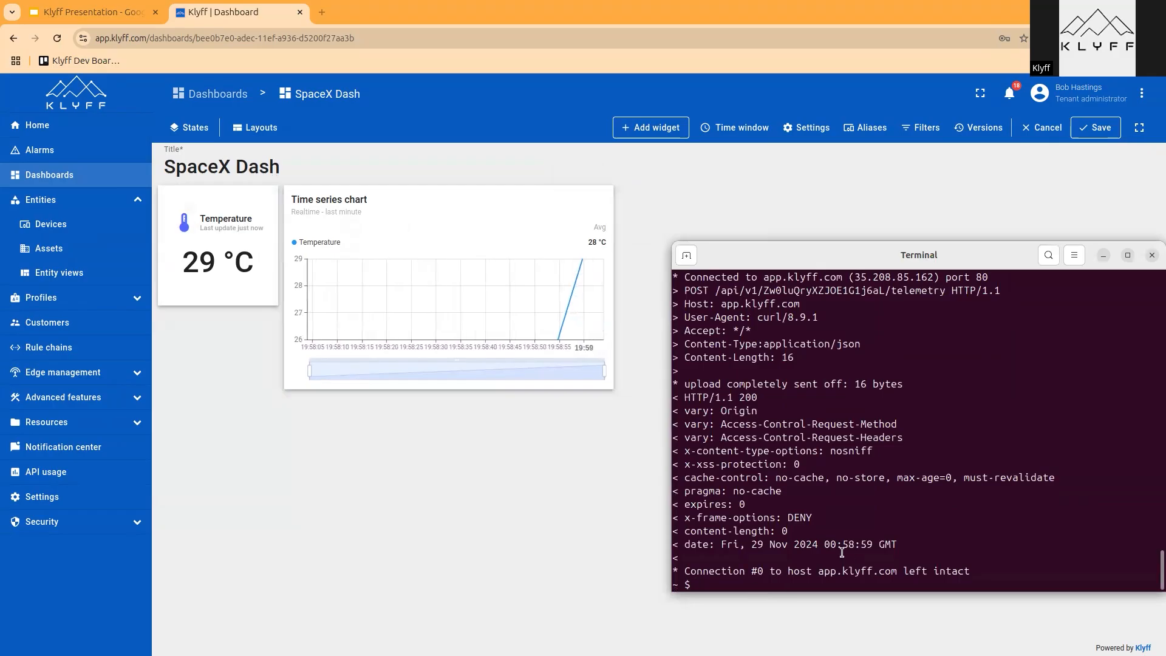
{"action": "key", "text": "Up"}
{"action": "key", "text": "Left"}
{"action": "key", "text": "Left"}
{"action": "key", "text": "BackSpace"}
{"action": "key", "text": "BackSpace"}
{"action": "type", "text": "15"}
{"action": "key", "text": "Return"}
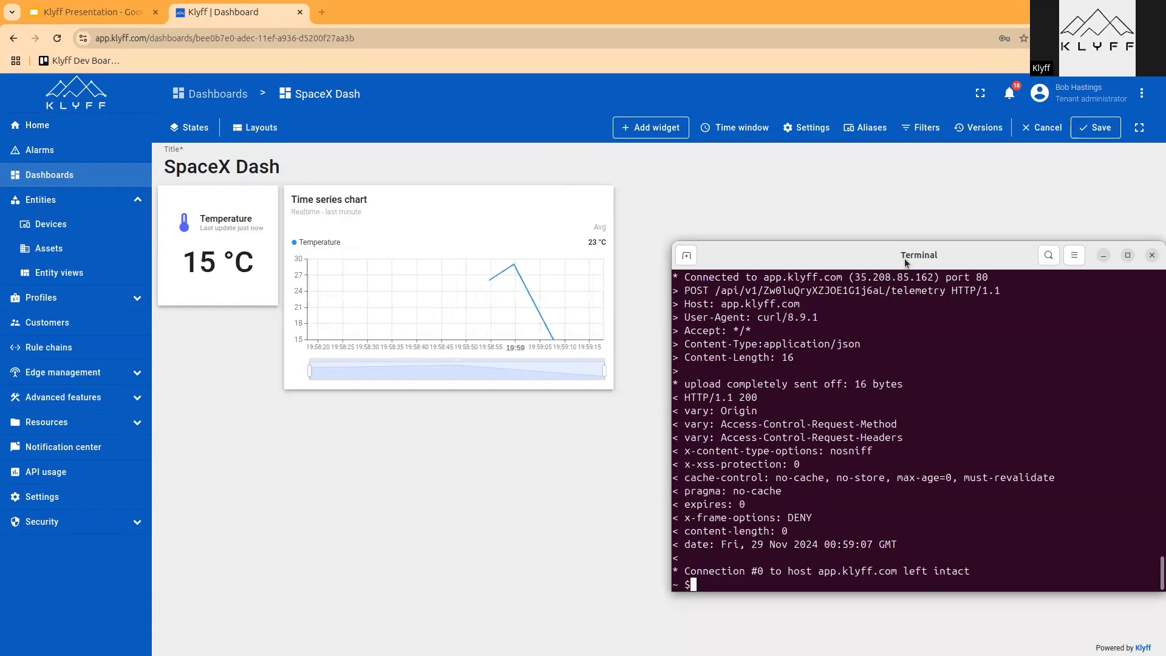
{"action": "left_click_drag", "start_coordinate": [859, 263], "coordinate": [1165, 263]}
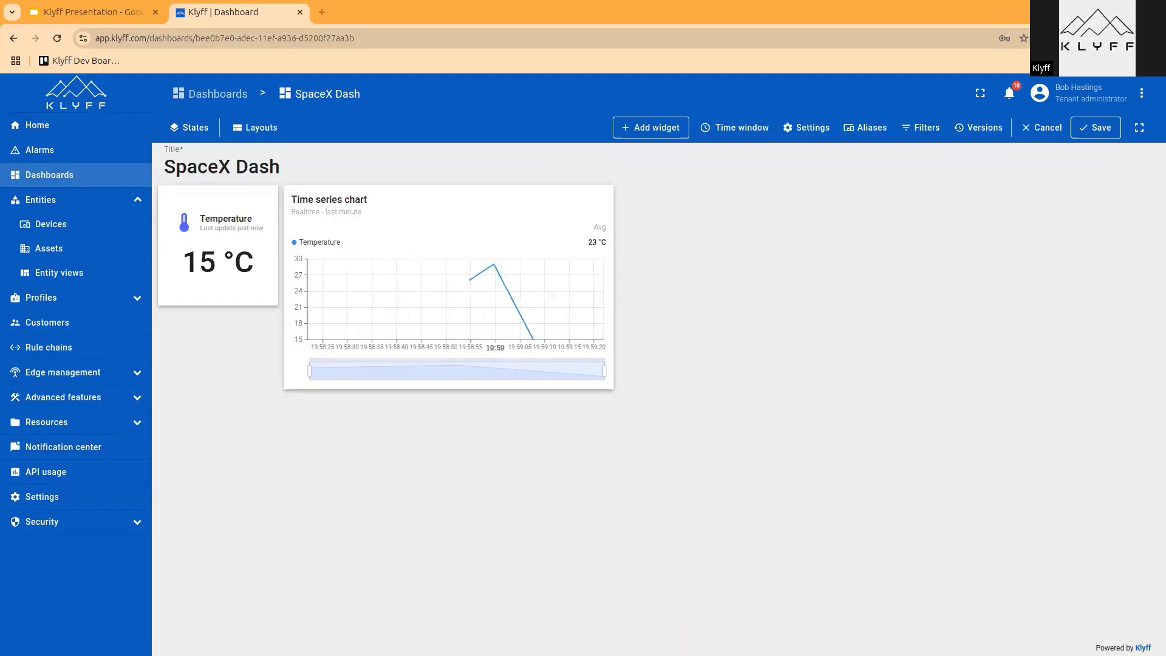
Add an Alarms table widget with Fuel Injector Thermostat as its alarm source.
{"action": "left_click", "coordinate": [645, 131]}
{"action": "left_click", "coordinate": [960, 220]}
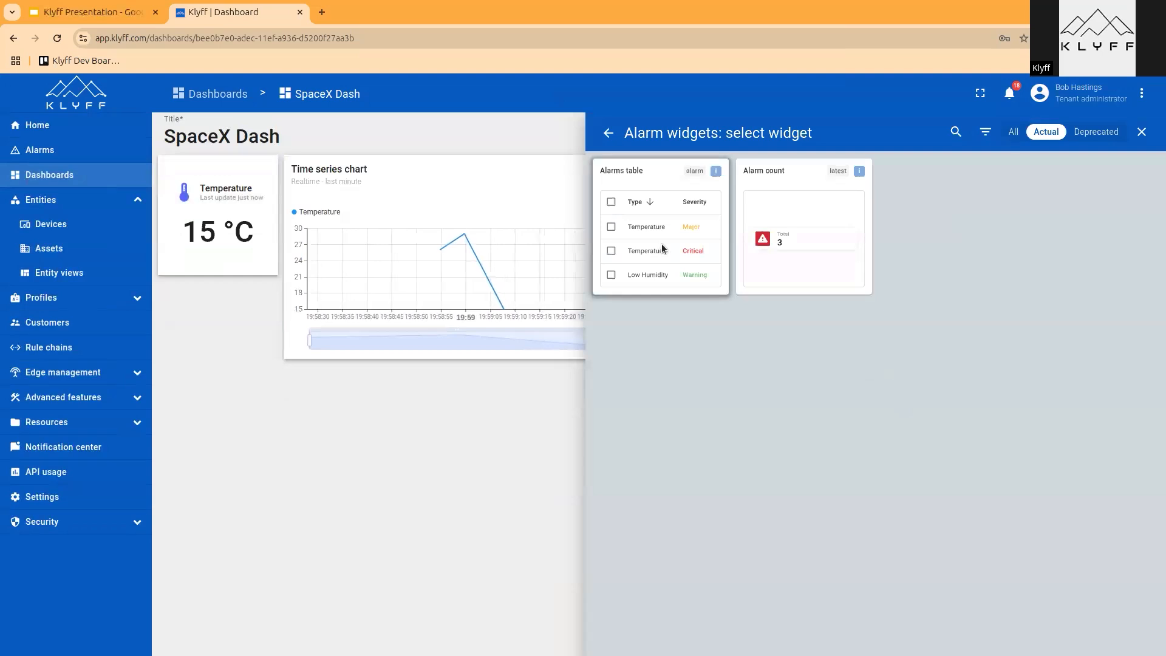
{"action": "left_click", "coordinate": [662, 248]}
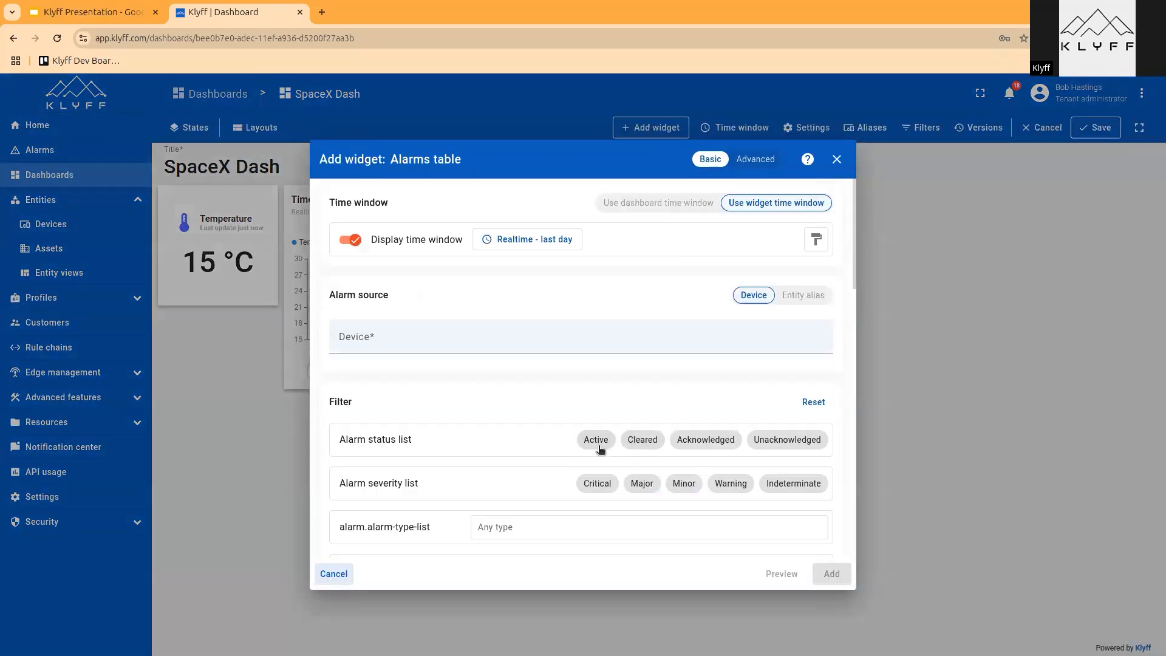
{"action": "left_click", "coordinate": [469, 337]}
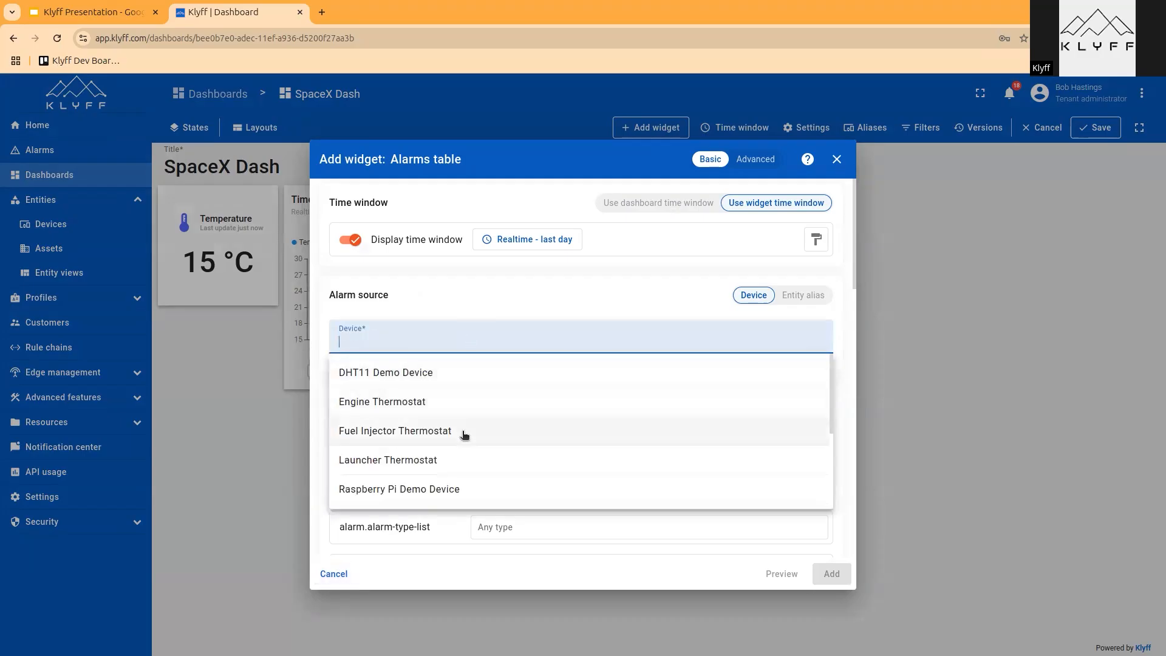
{"action": "left_click", "coordinate": [464, 434]}
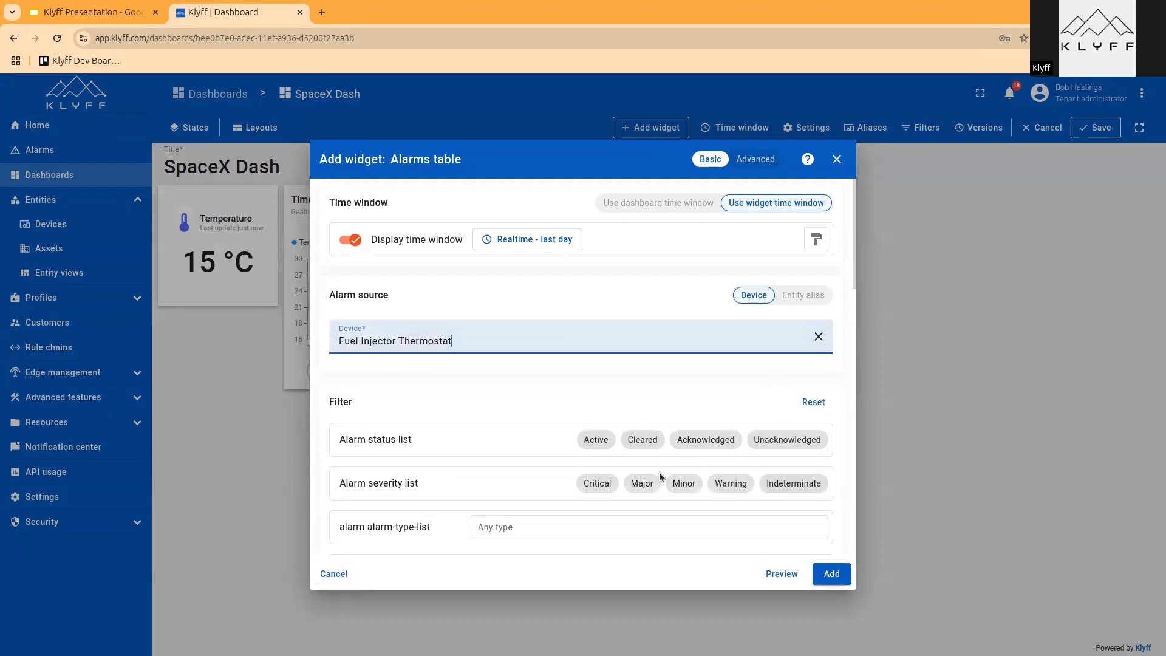
{"action": "scroll", "coordinate": [672, 422], "scroll_direction": "down", "scroll_amount": 10}
{"action": "scroll", "coordinate": [677, 428], "scroll_direction": "up", "scroll_amount": 8}
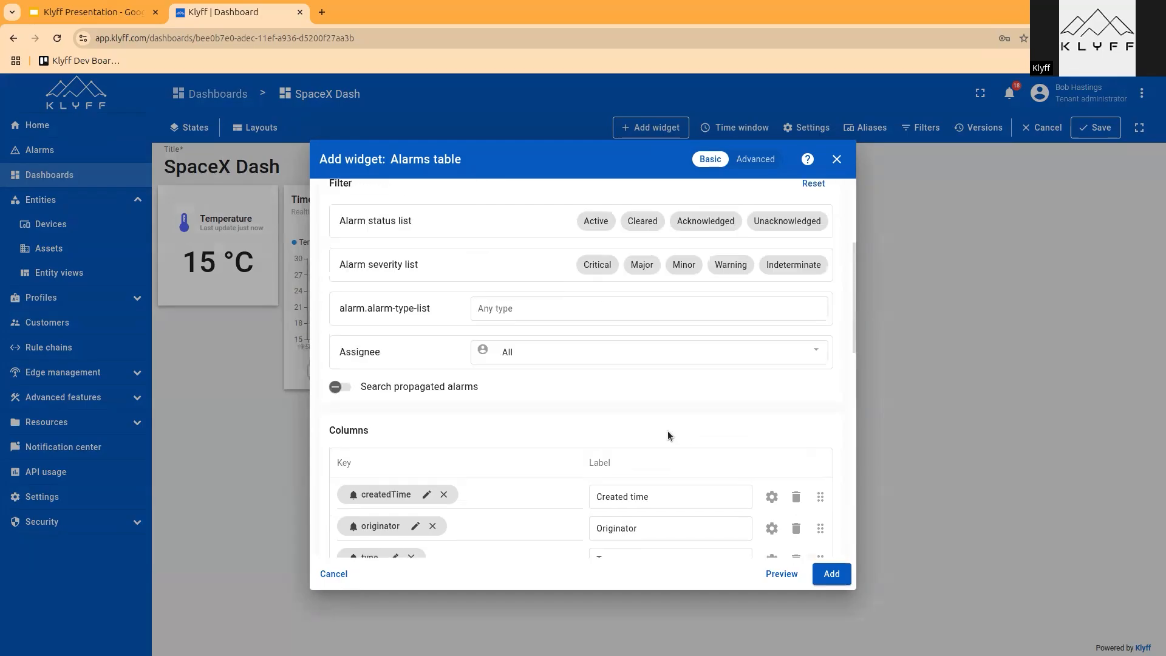
{"action": "scroll", "coordinate": [655, 421], "scroll_direction": "up", "scroll_amount": 1}
{"action": "scroll", "coordinate": [716, 417], "scroll_direction": "down", "scroll_amount": 3}
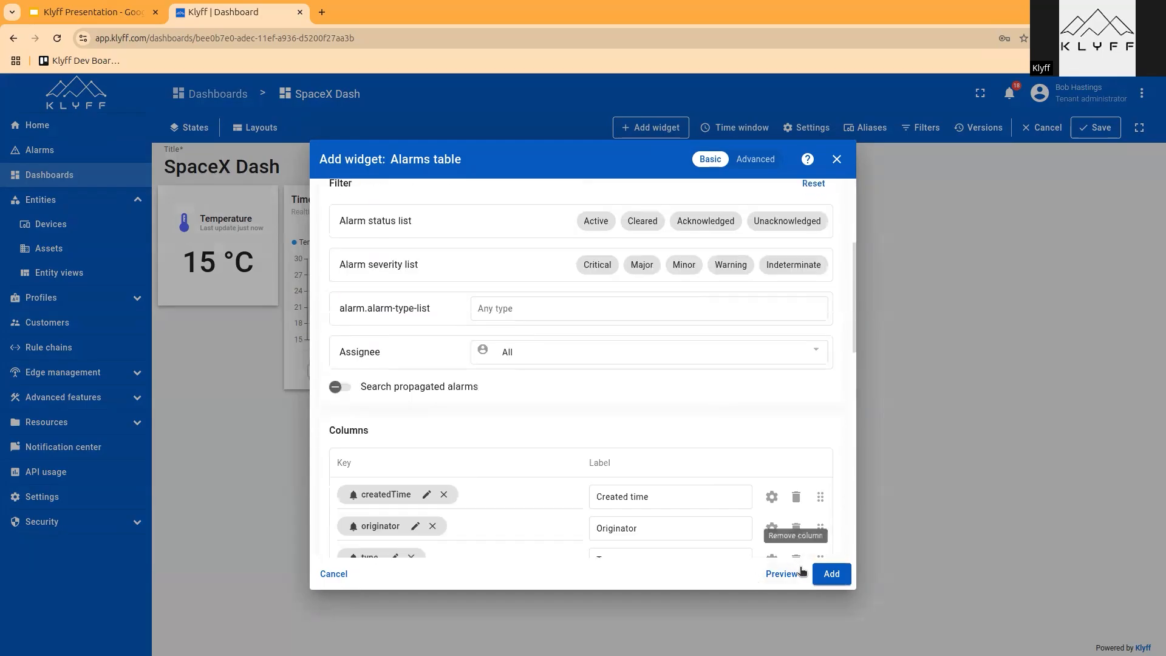
{"action": "left_click", "coordinate": [832, 574]}
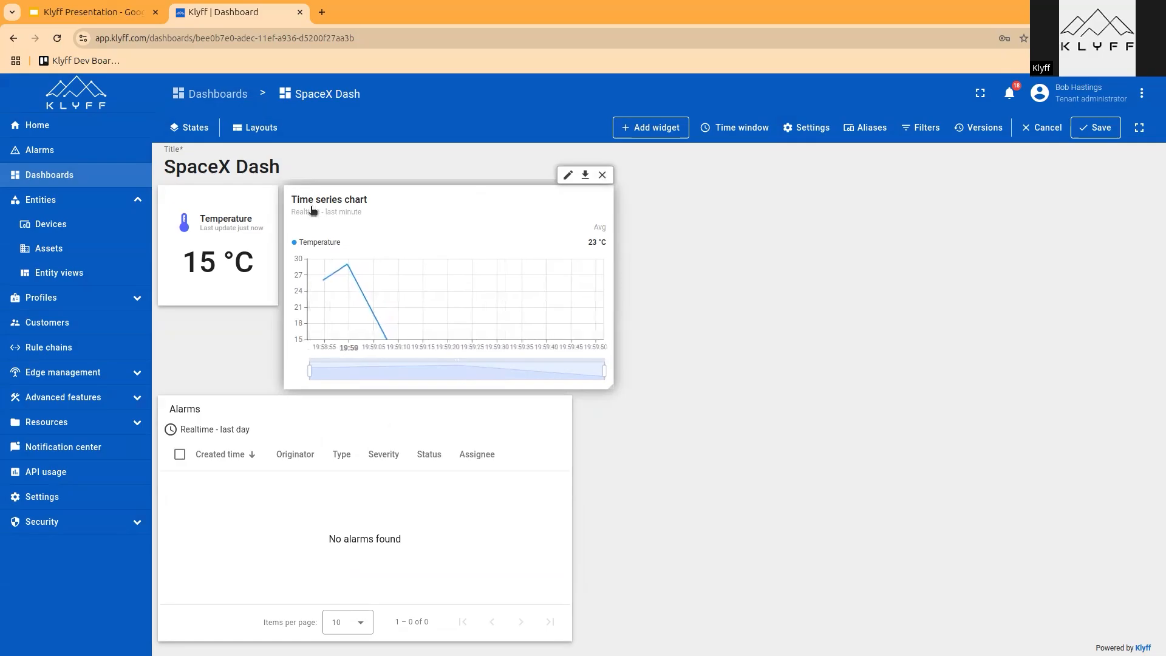
Put the chart at the left with the Temperature card beside it, and widen the chart and alarms table.
{"action": "left_click_drag", "start_coordinate": [247, 203], "coordinate": [717, 212]}
{"action": "left_click_drag", "start_coordinate": [450, 200], "coordinate": [332, 207]}
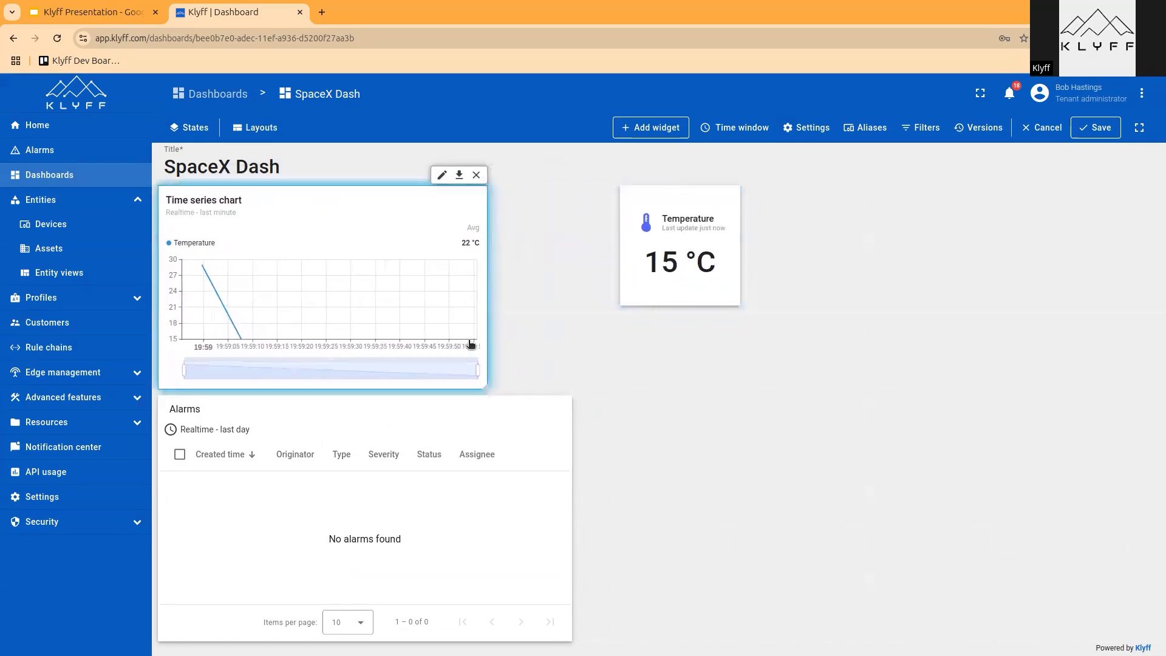
{"action": "left_click_drag", "start_coordinate": [490, 387], "coordinate": [580, 401]}
{"action": "left_click_drag", "start_coordinate": [569, 502], "coordinate": [782, 504]}
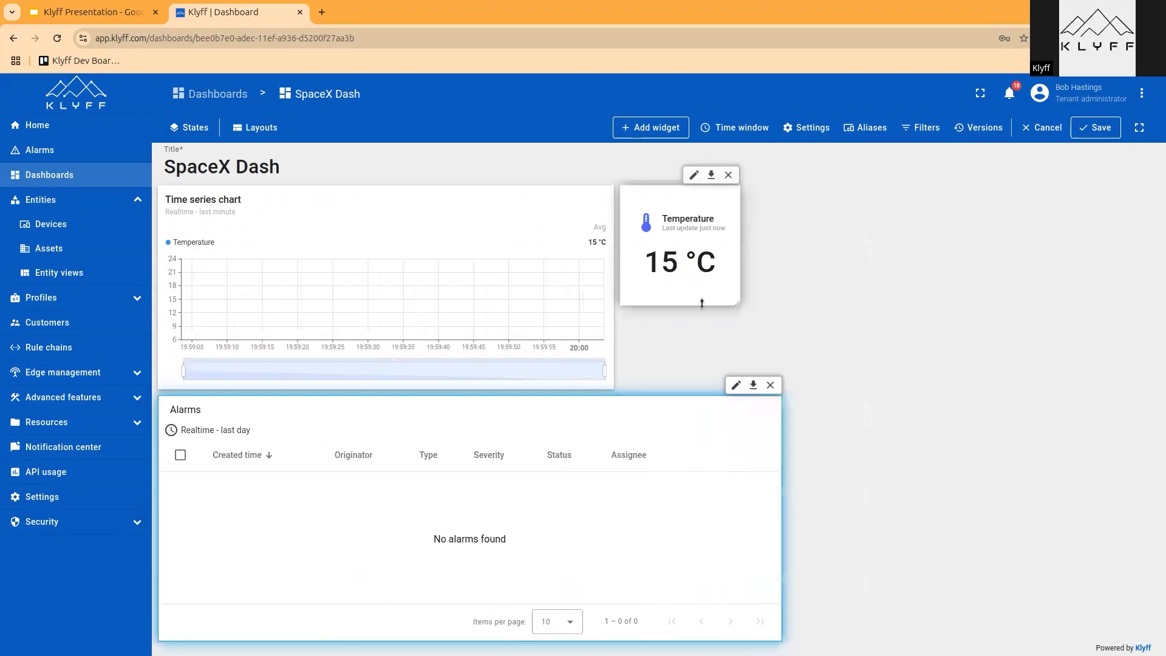
Size the Temperature card to line up with the chart and save the dashboard.
{"action": "left_click_drag", "start_coordinate": [739, 304], "coordinate": [820, 393]}
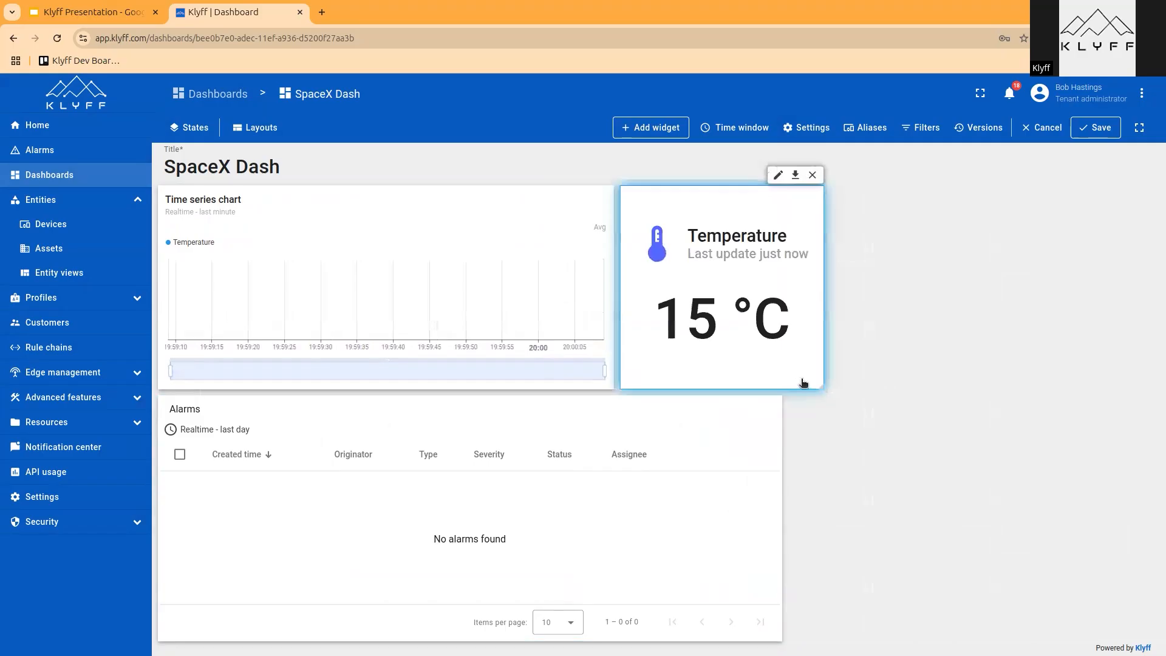
{"action": "left_click_drag", "start_coordinate": [820, 385], "coordinate": [751, 333]}
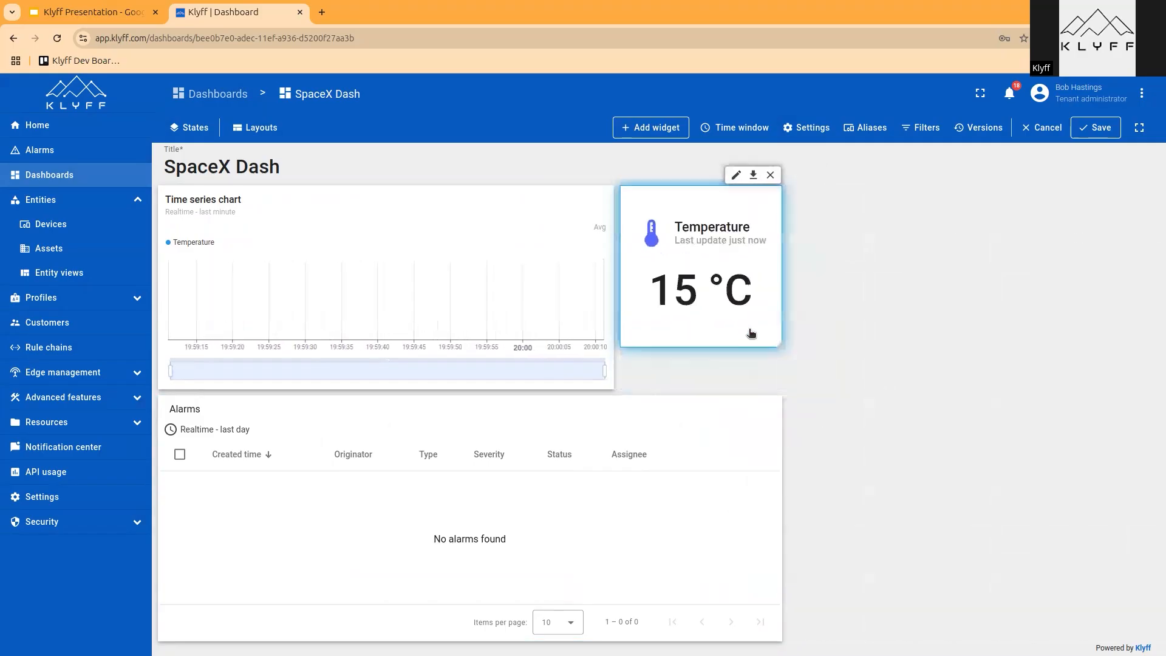
{"action": "left_click_drag", "start_coordinate": [708, 248], "coordinate": [716, 271]}
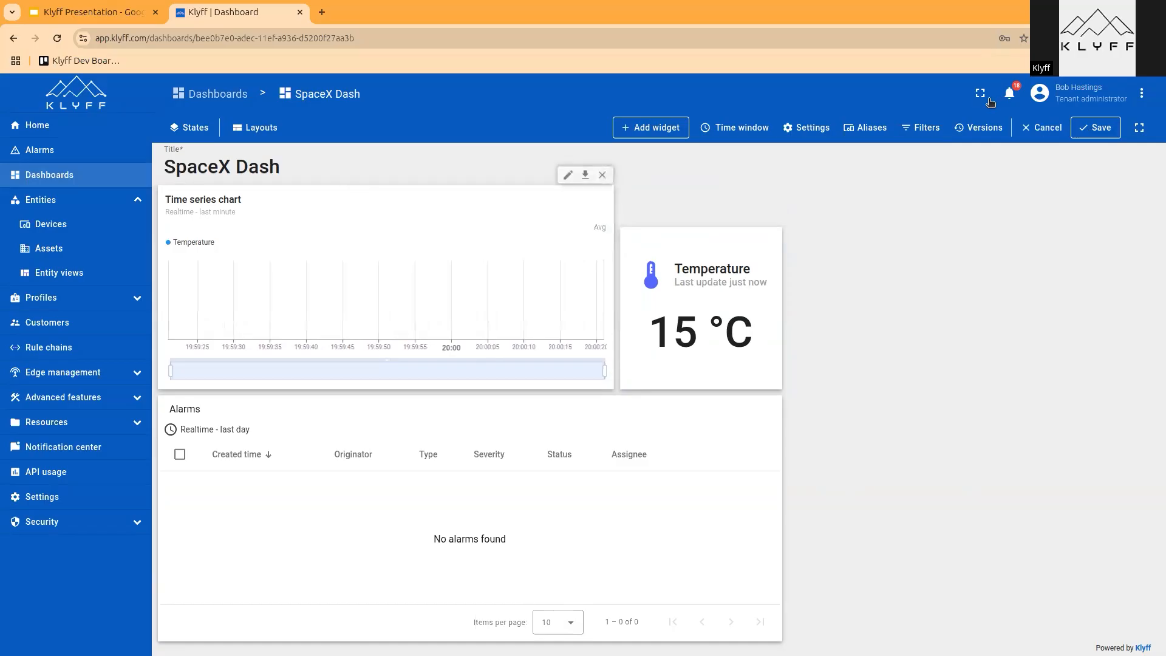
{"action": "left_click", "coordinate": [1090, 129]}
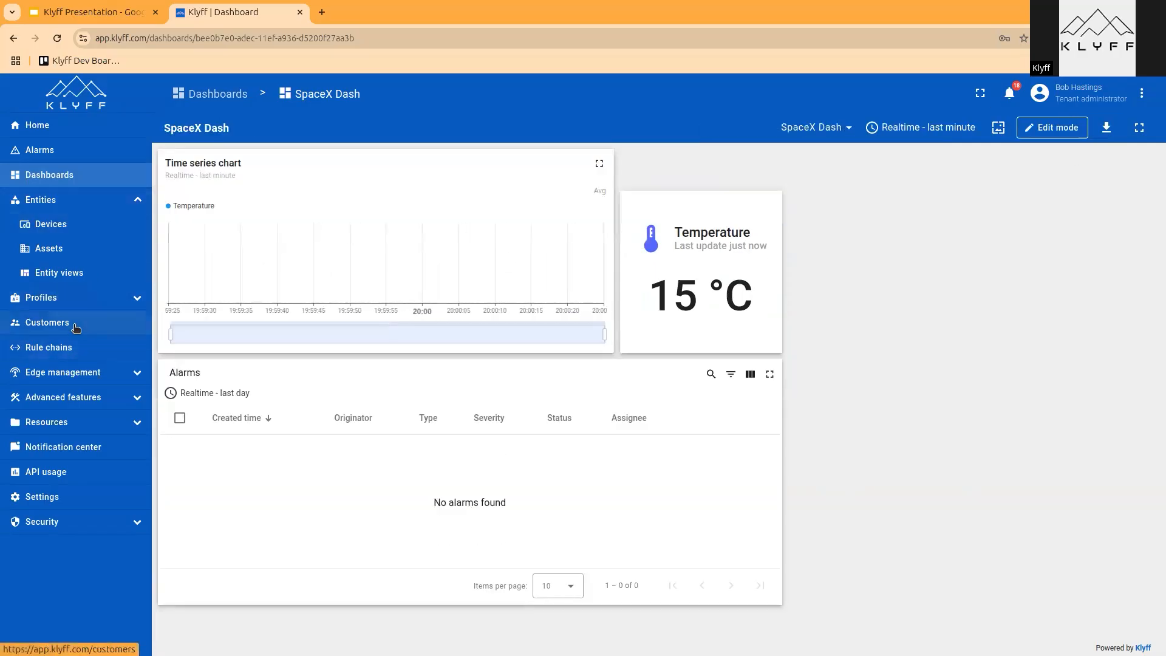
{"action": "left_click", "coordinate": [115, 300]}
Open the thermostat device profile's alarm rules in edit mode.
{"action": "left_click", "coordinate": [94, 325]}
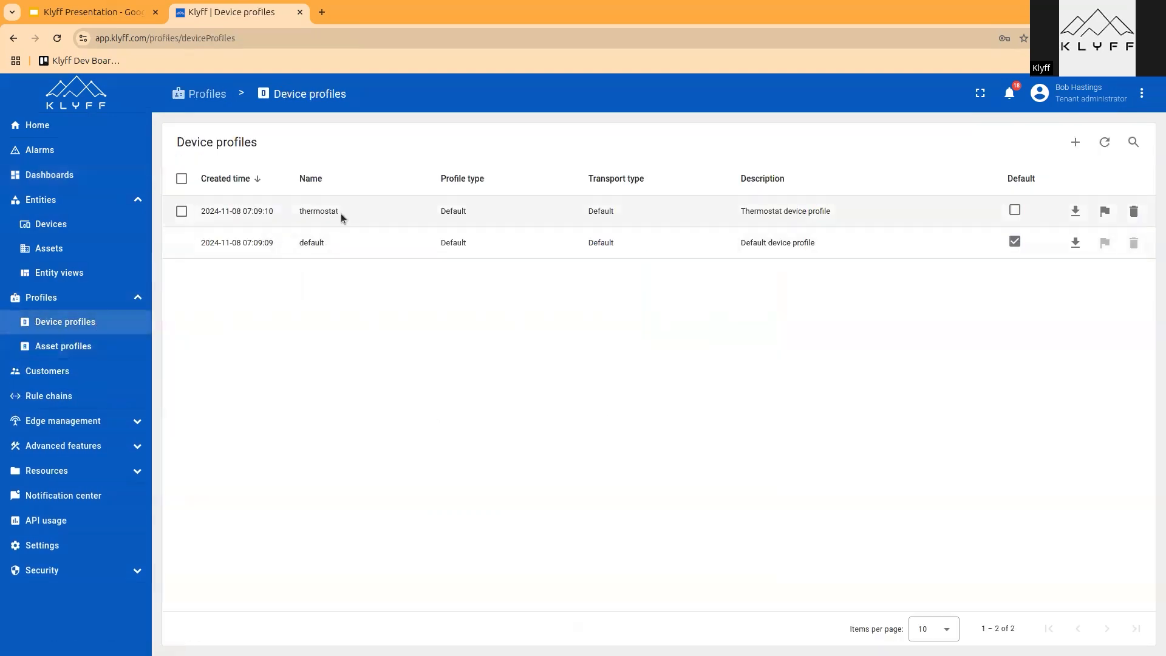
{"action": "left_click", "coordinate": [340, 214]}
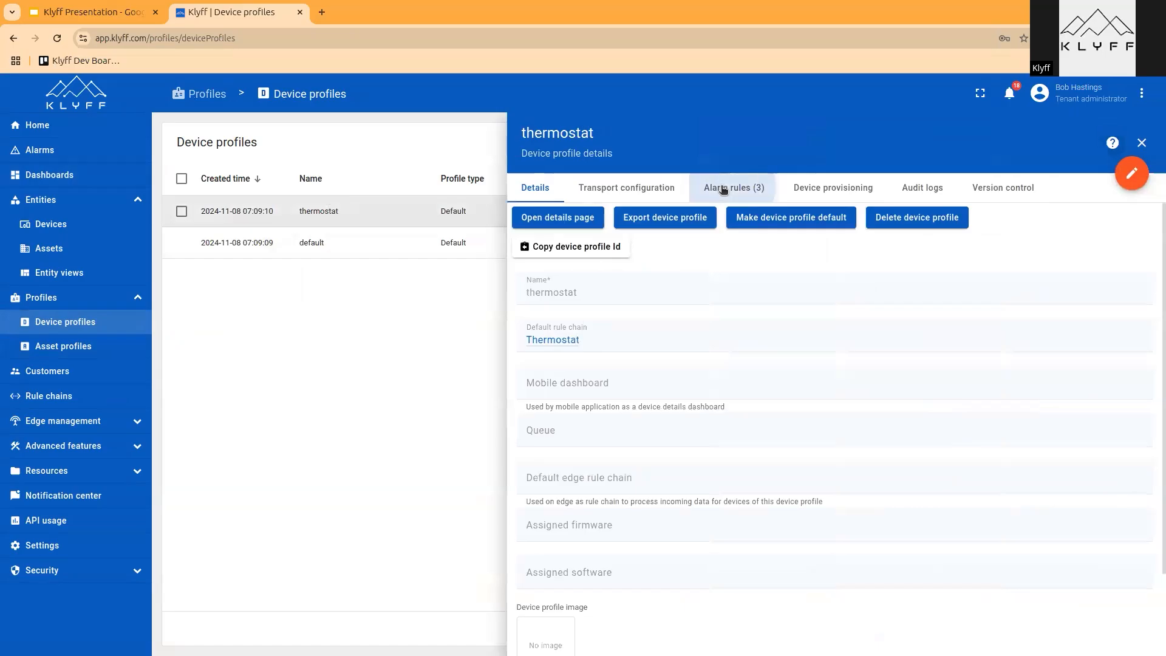
{"action": "left_click", "coordinate": [724, 189]}
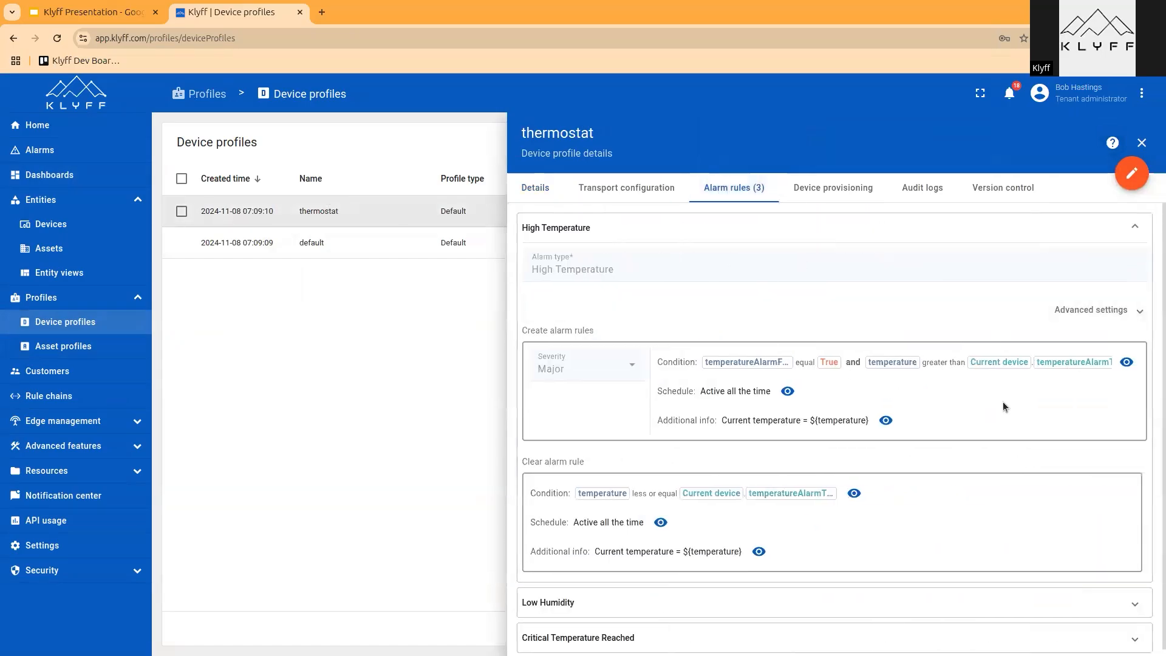
{"action": "left_click", "coordinate": [1129, 178]}
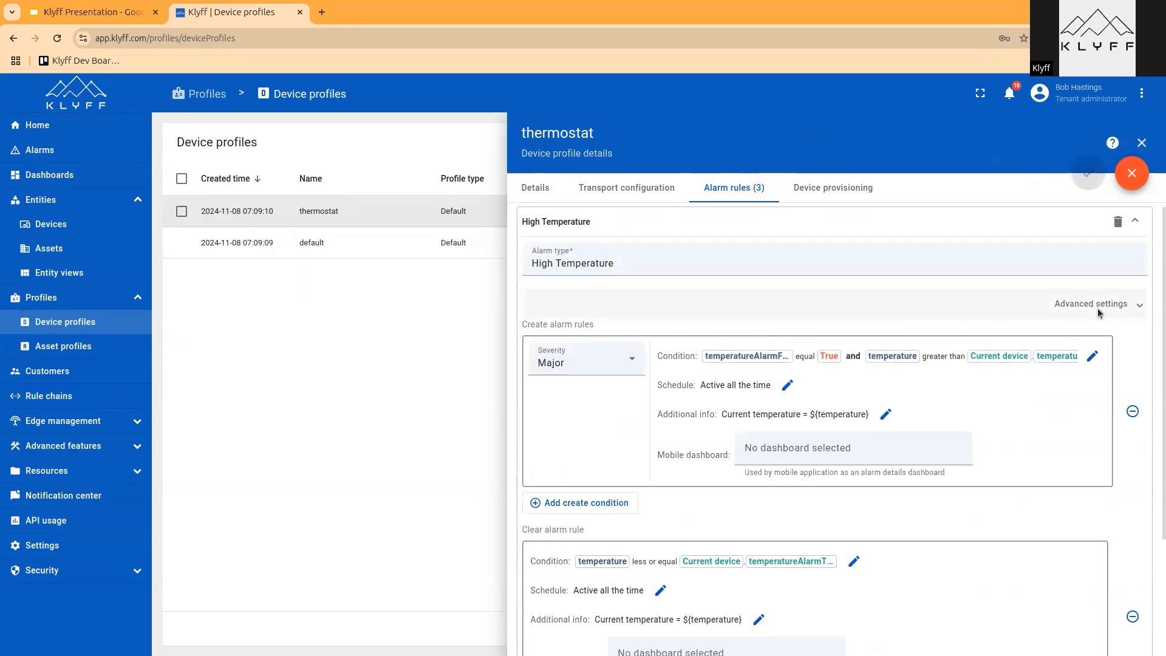
{"action": "scroll", "coordinate": [1057, 352], "scroll_direction": "down", "scroll_amount": 3}
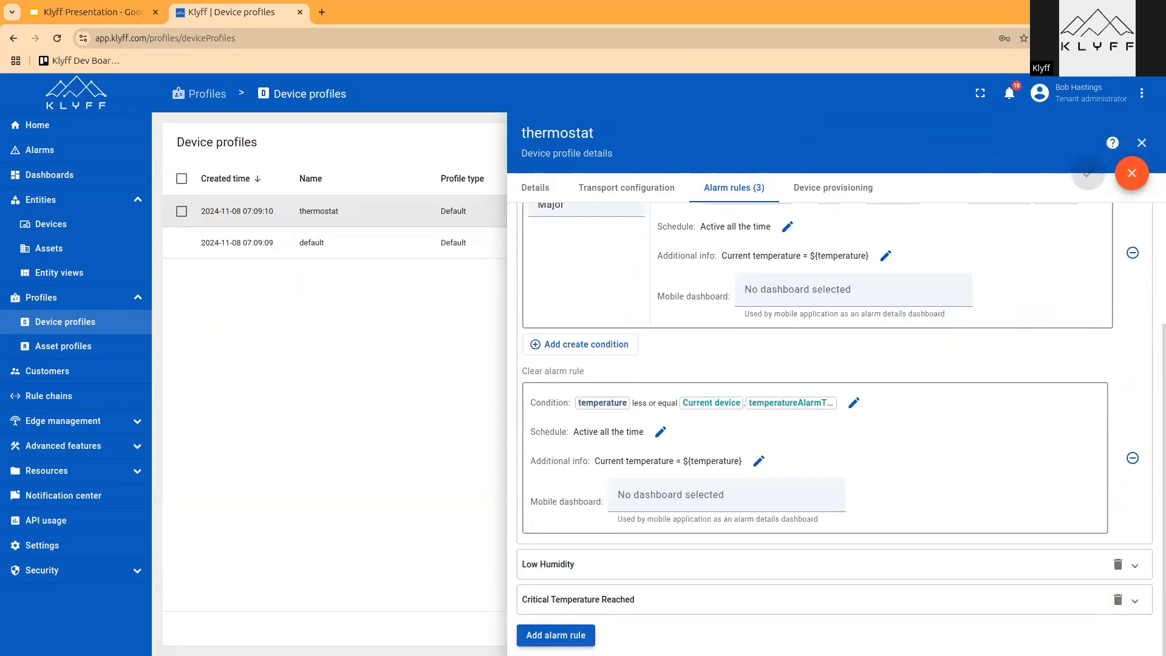
Add a rule, inspect Critical Temperature Reached (above 35), discard changes and return to Dashboards.
{"action": "left_click", "coordinate": [571, 640]}
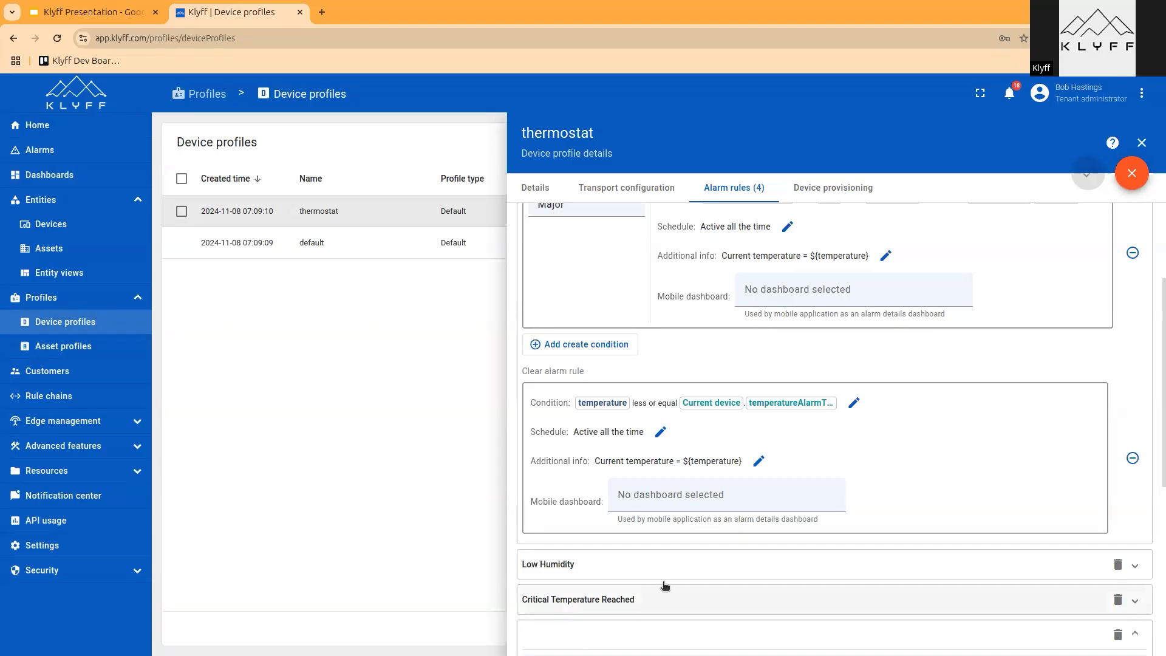
{"action": "scroll", "coordinate": [556, 486], "scroll_direction": "down", "scroll_amount": 7}
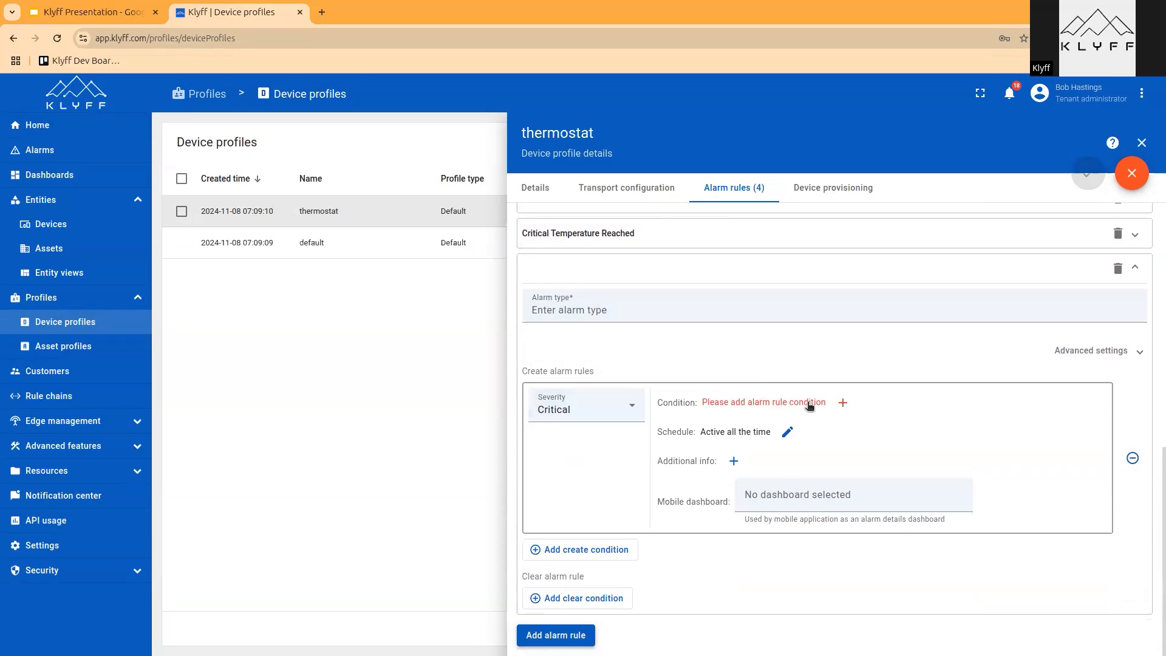
{"action": "scroll", "coordinate": [809, 406], "scroll_direction": "up", "scroll_amount": 3}
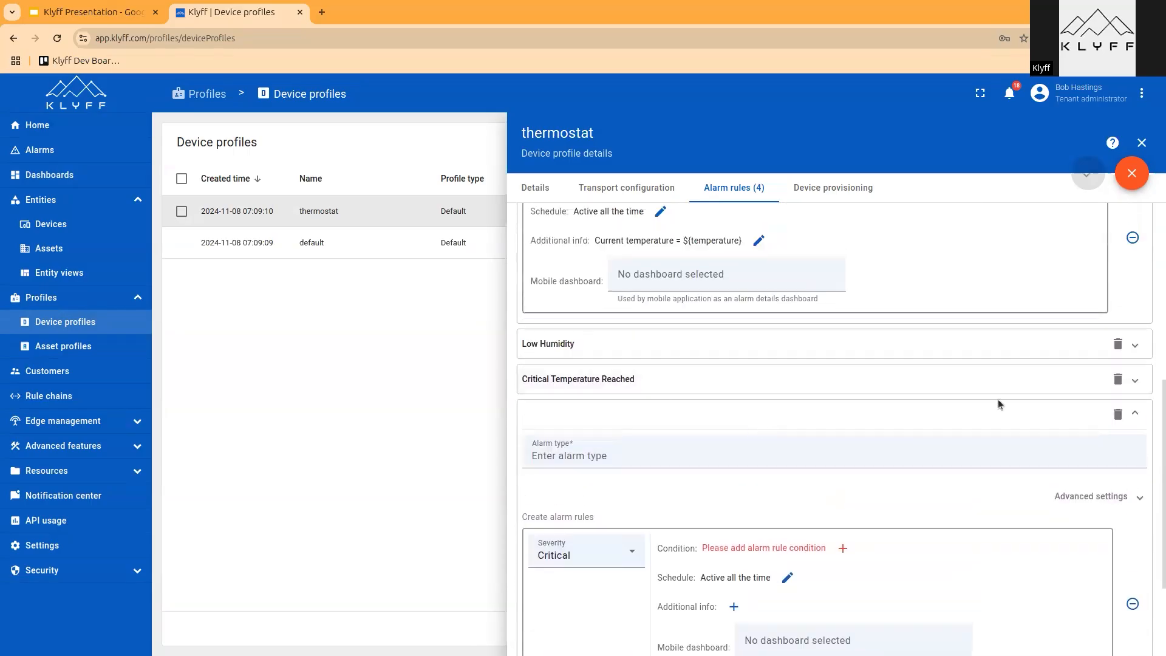
{"action": "left_click", "coordinate": [1135, 380]}
{"action": "scroll", "coordinate": [896, 389], "scroll_direction": "down", "scroll_amount": 3}
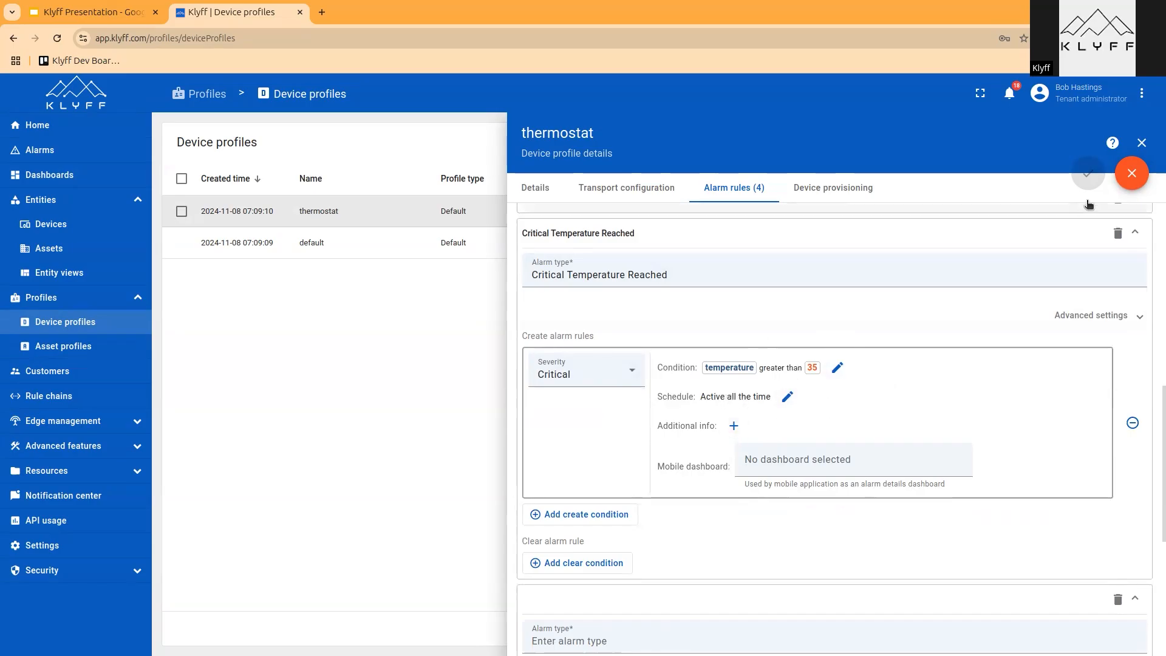
{"action": "left_click", "coordinate": [1135, 175]}
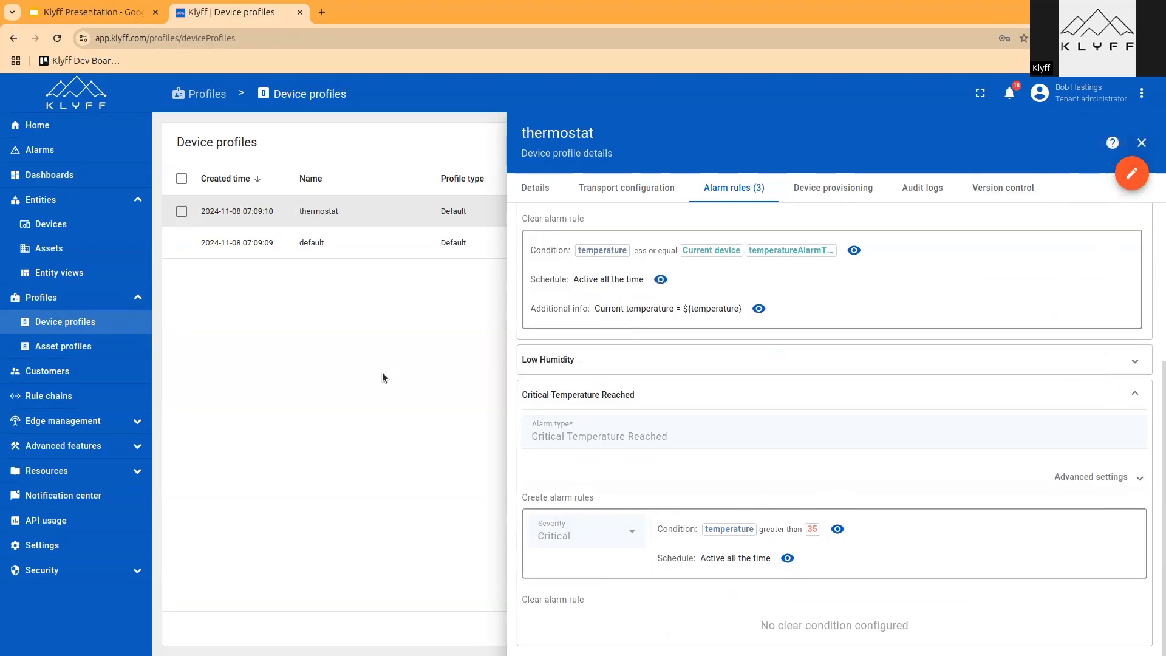
{"action": "left_click", "coordinate": [60, 177]}
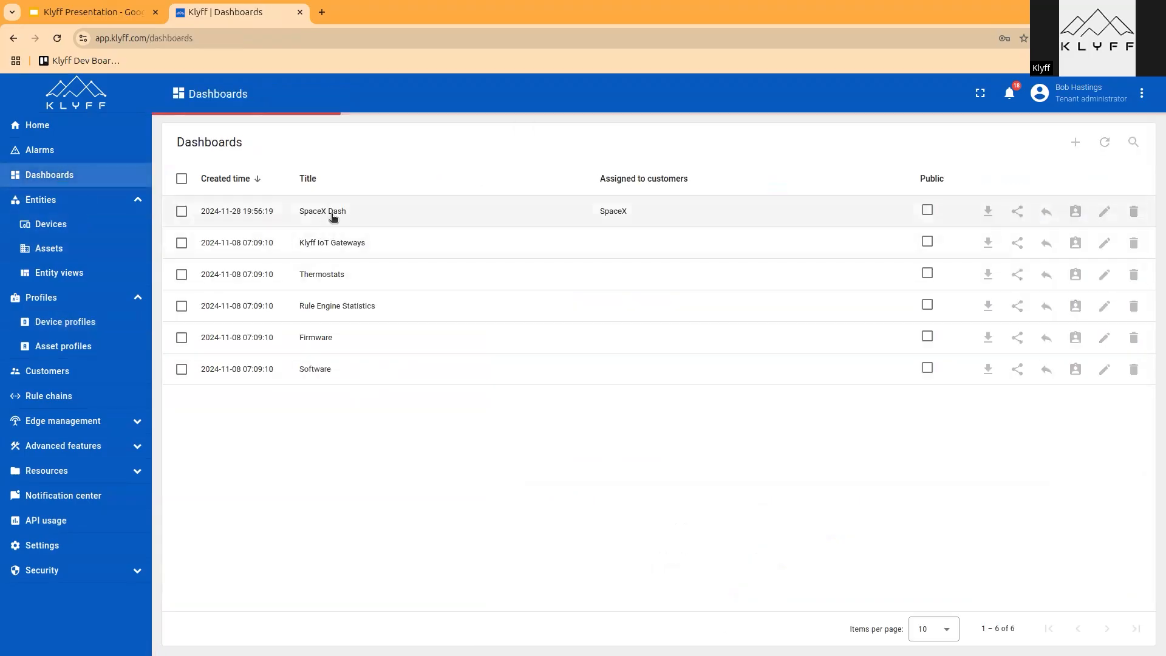
Open SpaceX Dash beside the terminal and send 15 °C then 17 °C readings.
{"action": "left_click", "coordinate": [333, 217]}
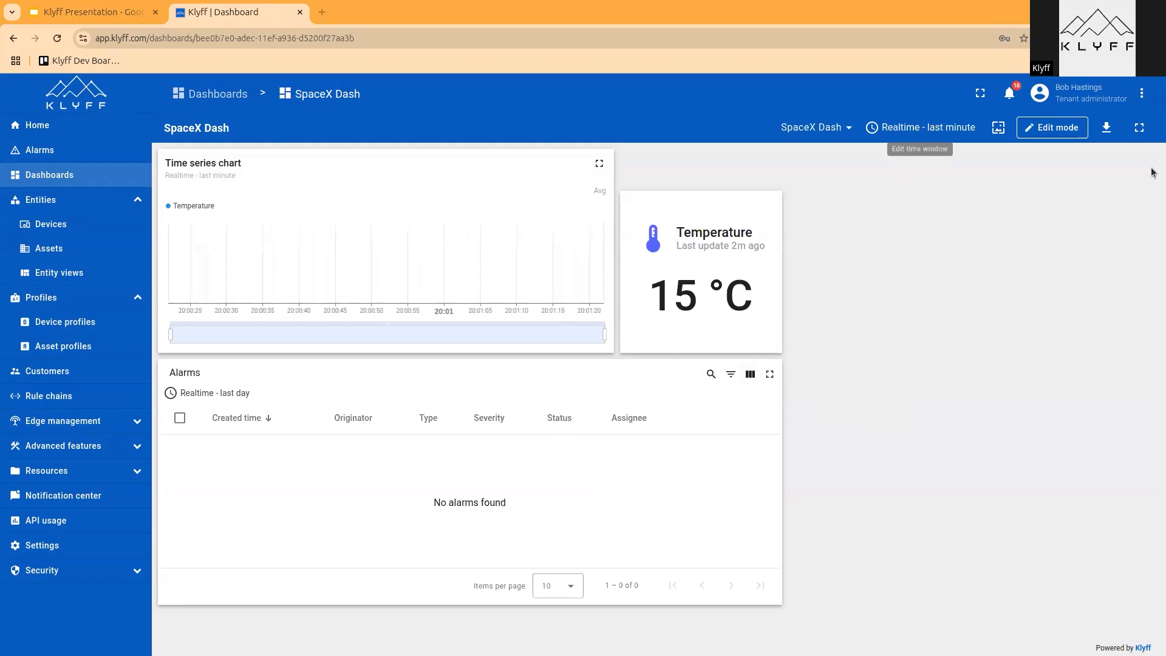
{"action": "left_click_drag", "start_coordinate": [1165, 231], "coordinate": [697, 204]}
{"action": "left_click_drag", "start_coordinate": [304, 220], "coordinate": [239, 217]}
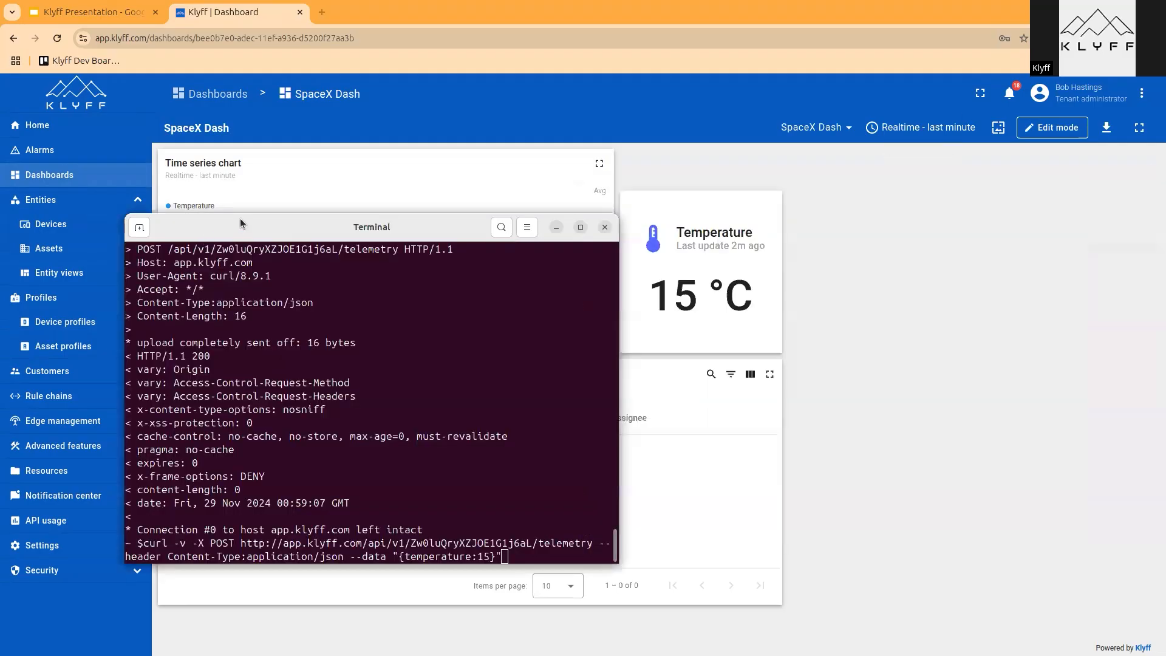
{"action": "key", "text": "Return"}
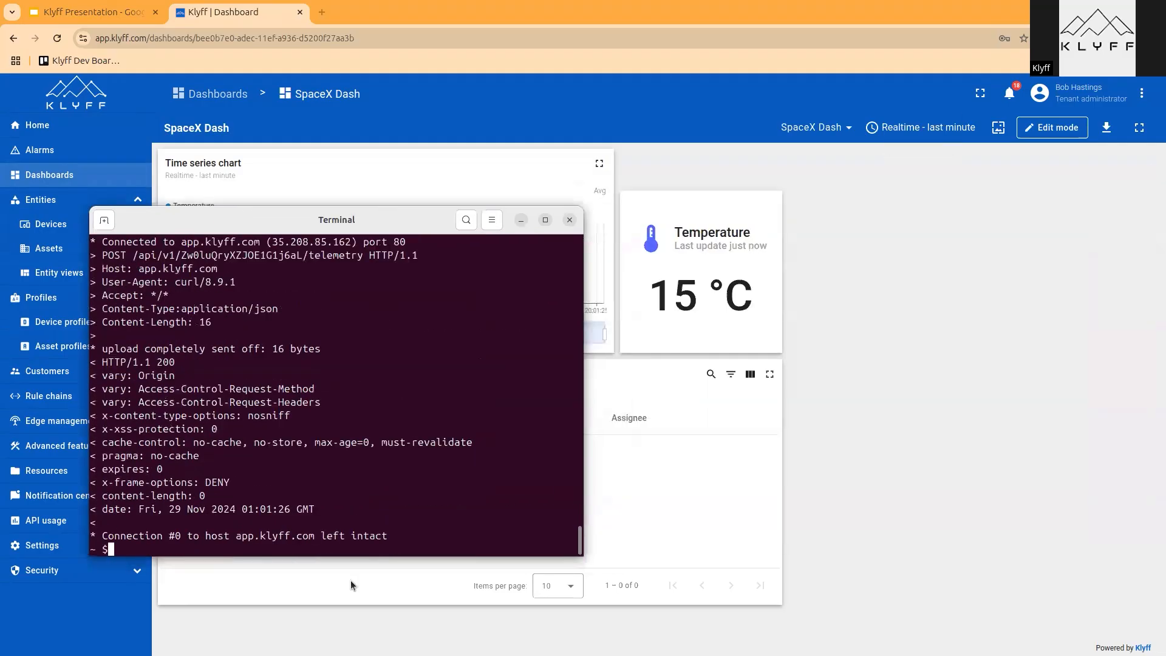
{"action": "key", "text": "Up"}
{"action": "key", "text": "Left"}
{"action": "key", "text": "Left"}
{"action": "key", "text": "Left"}
{"action": "key", "text": "Delete"}
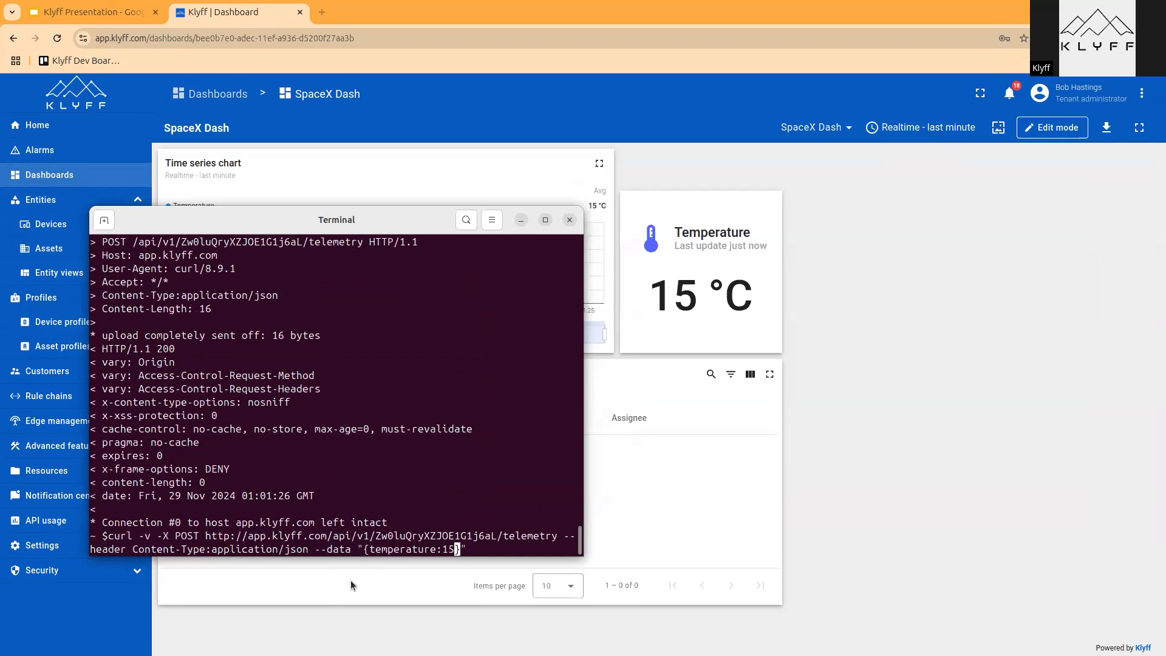
{"action": "type", "text": "7"}
{"action": "key", "text": "Return"}
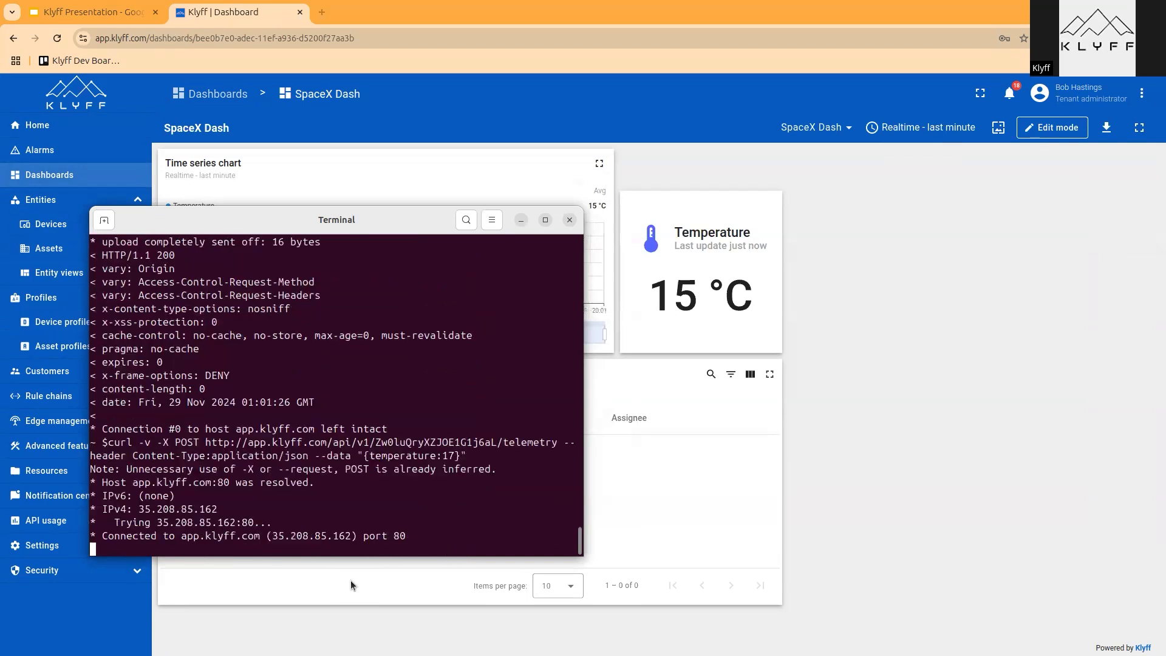
Send further rising readings up to 33 °C and move the terminal off the chart.
{"action": "key", "text": "Up"}
{"action": "key", "text": "Left"}
{"action": "key", "text": "Left"}
{"action": "key", "text": "Left"}
{"action": "key", "text": "Delete"}
{"action": "type", "text": "8"}
{"action": "key", "text": "Return"}
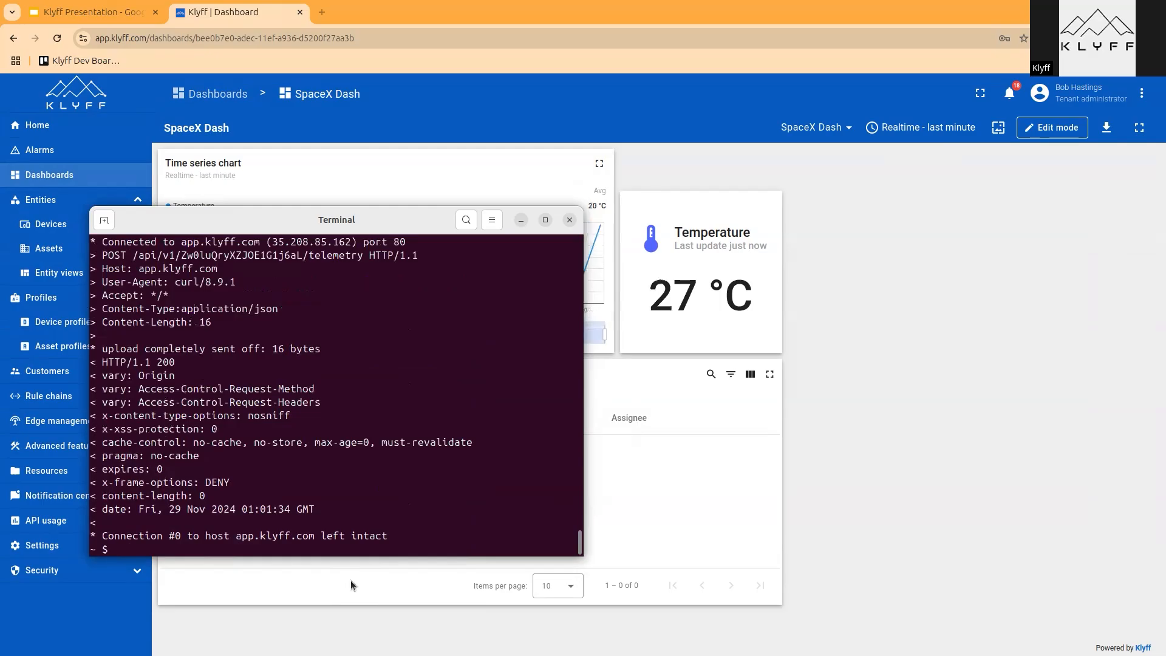
{"action": "key", "text": "Up"}
{"action": "key", "text": "Left"}
{"action": "key", "text": "Left"}
{"action": "key", "text": "BackSpace"}
{"action": "key", "text": "BackSpace"}
{"action": "type", "text": "33"}
{"action": "key", "text": "Return"}
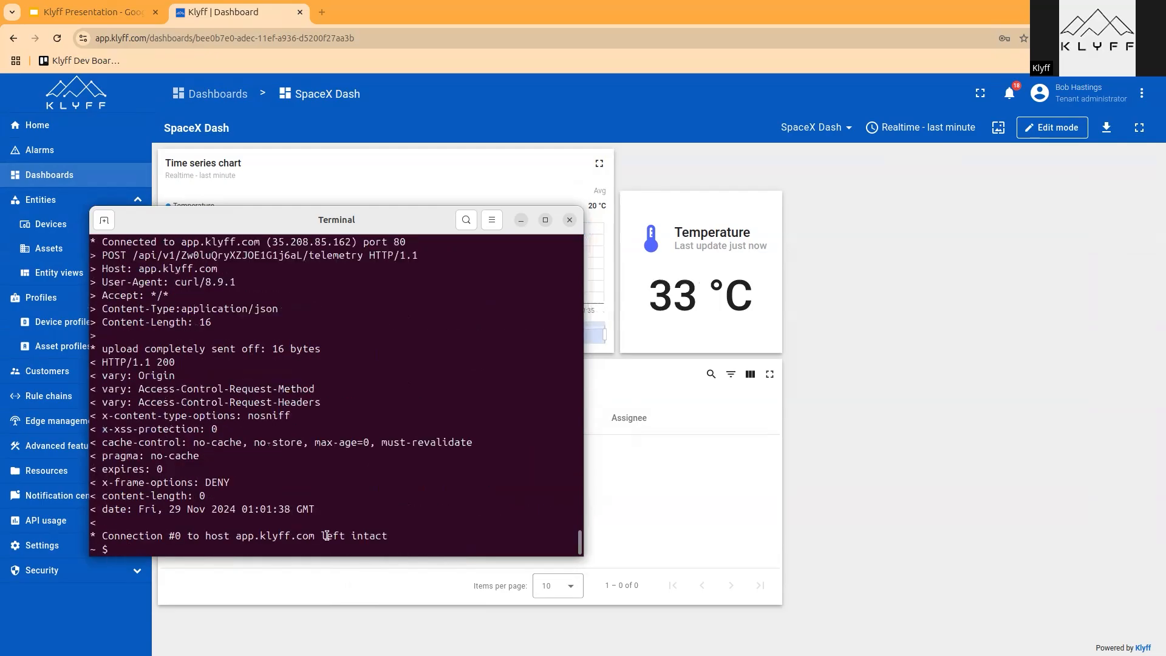
{"action": "left_click_drag", "start_coordinate": [425, 219], "coordinate": [955, 279]}
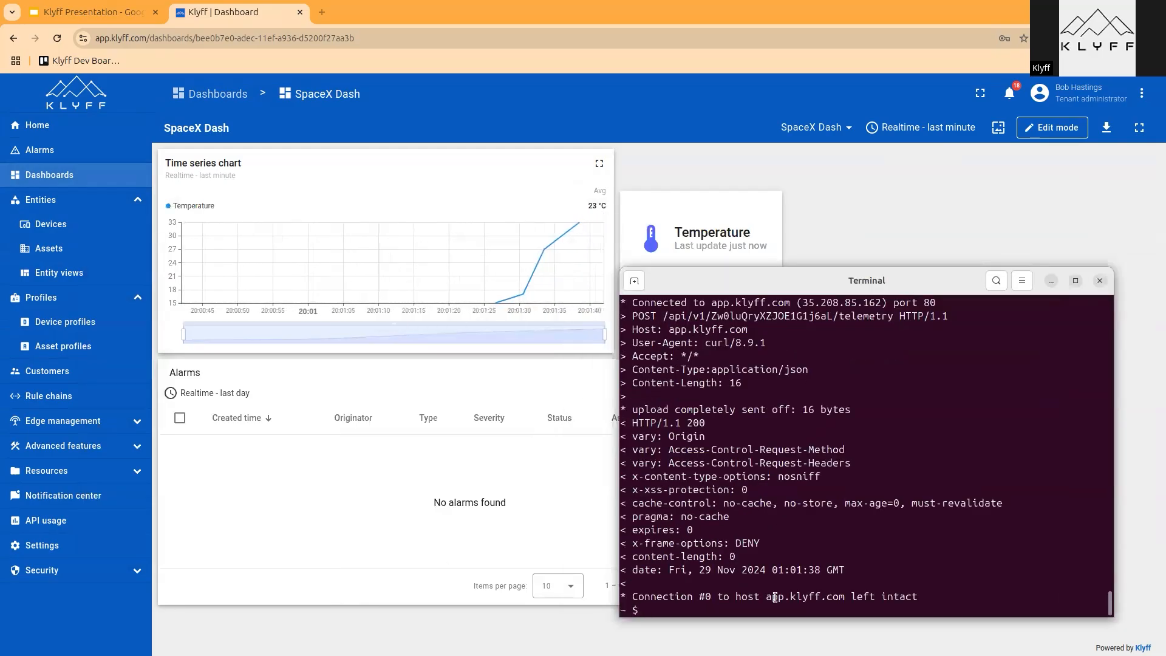
Send a 36 °C reading and move the terminal aside to reveal the alarm row.
{"action": "key", "text": "Up"}
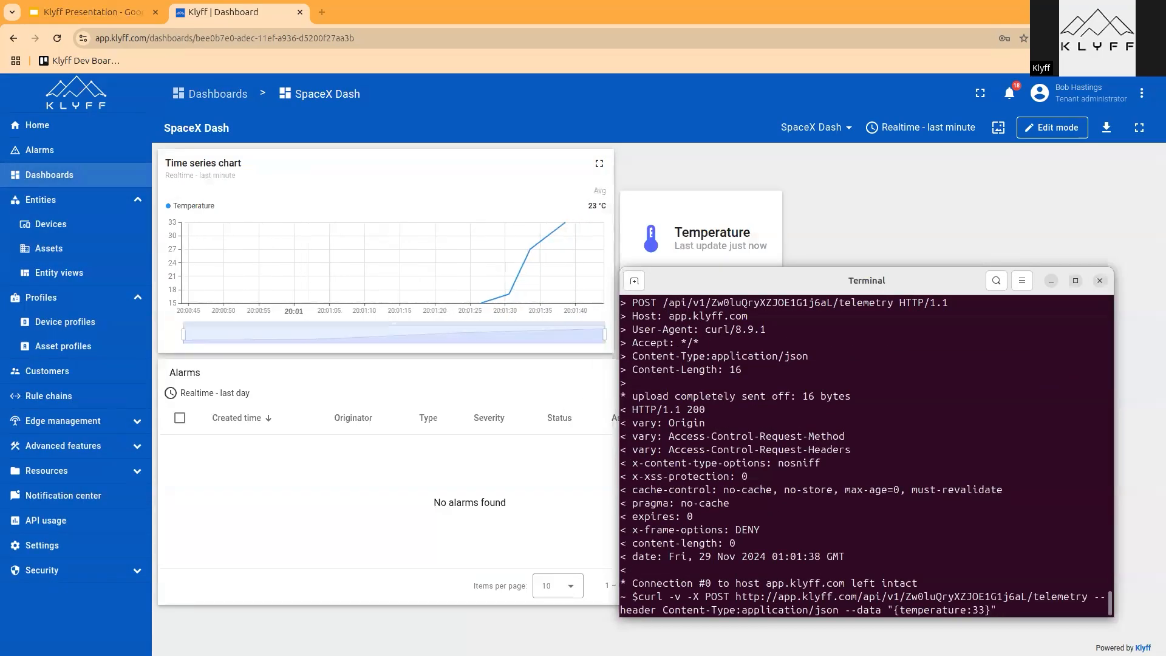
{"action": "key", "text": "BackSpace"}
{"action": "type", "text": "6"}
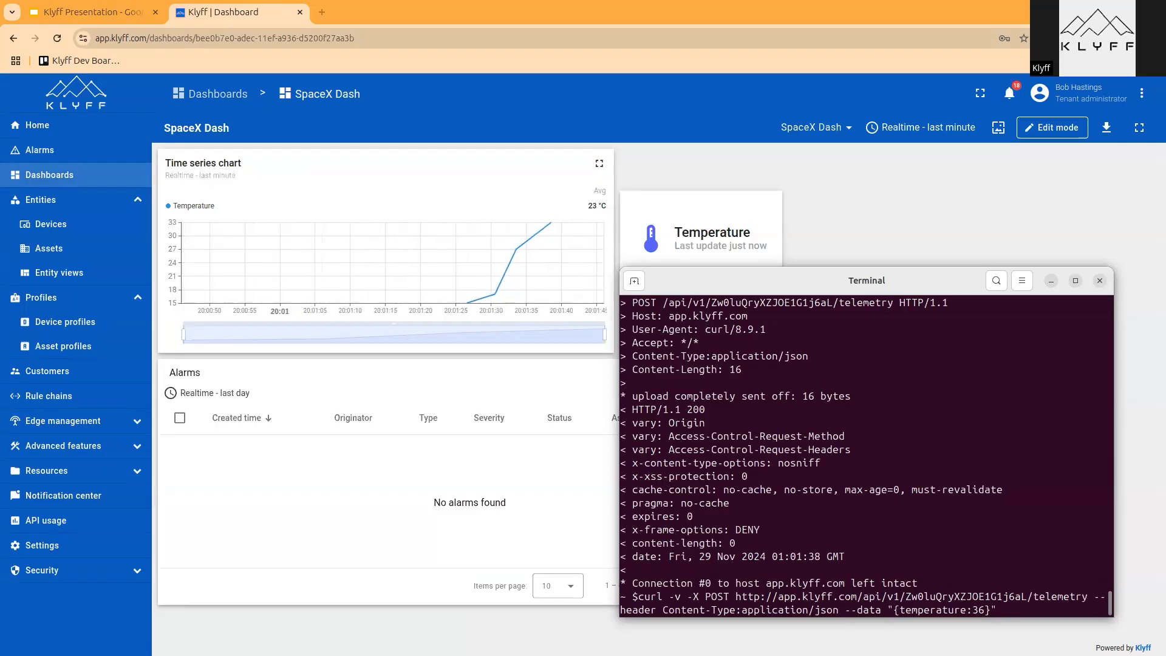
{"action": "key", "text": "Return"}
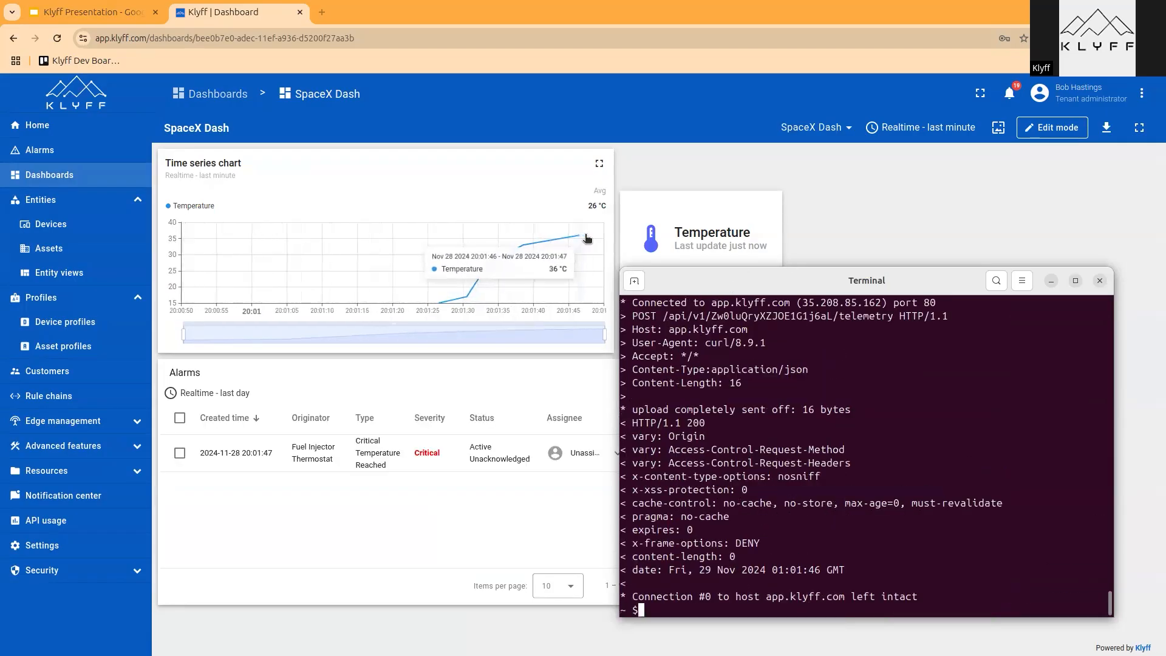
{"action": "left_click_drag", "start_coordinate": [789, 287], "coordinate": [835, 262]}
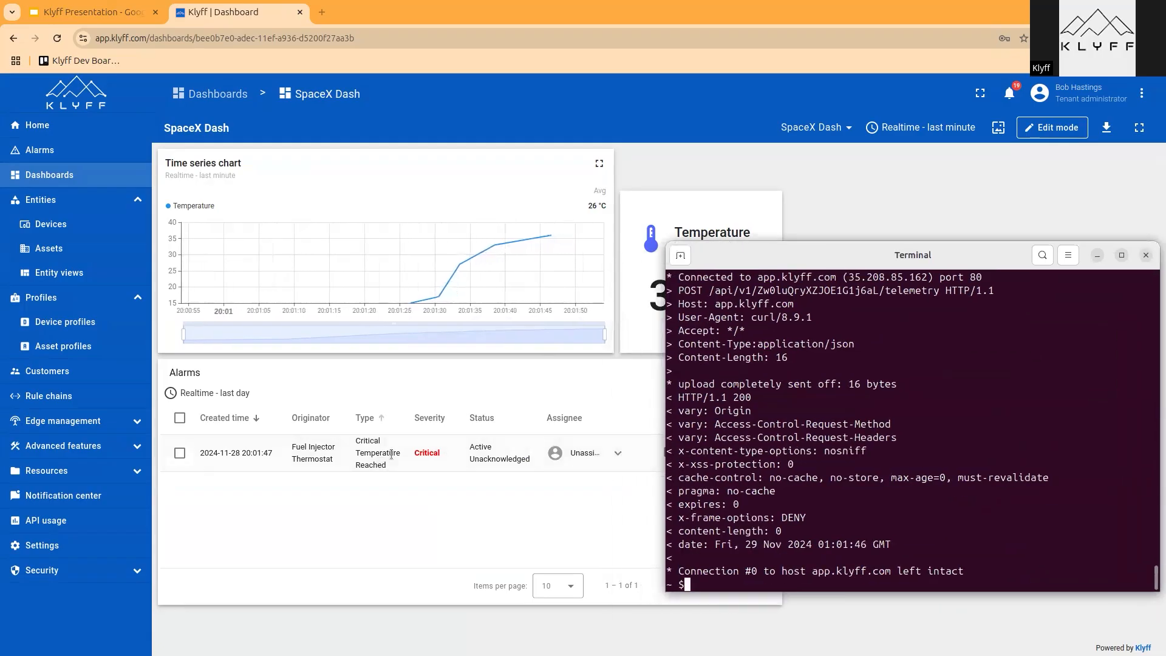
{"action": "left_click_drag", "start_coordinate": [854, 257], "coordinate": [996, 251]}
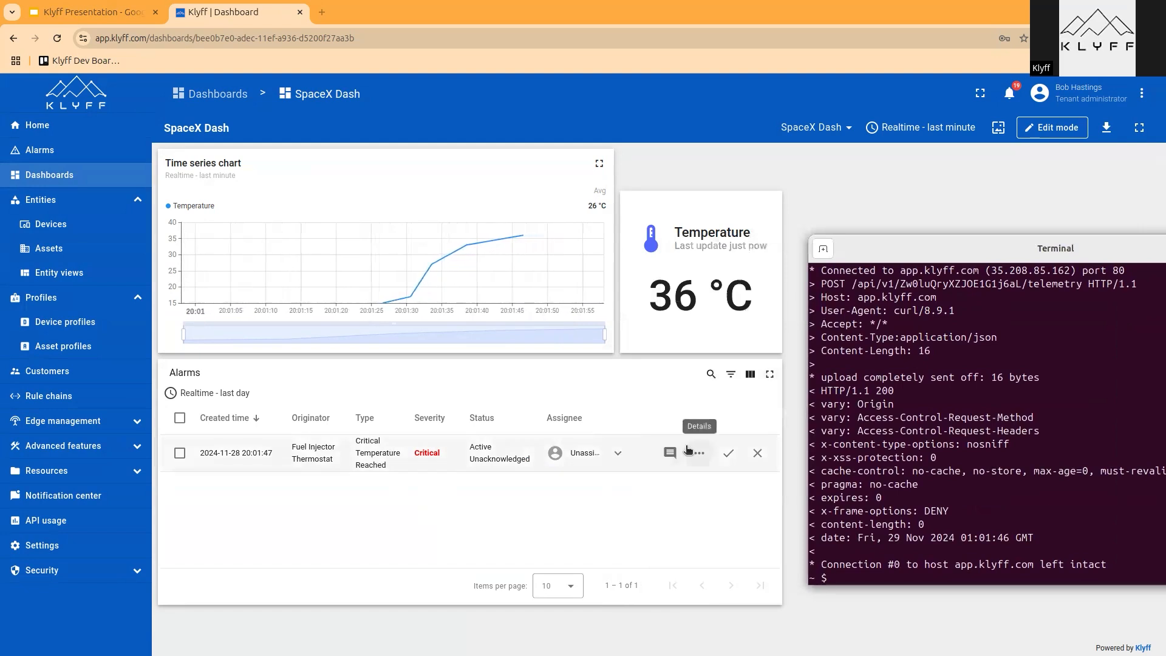
Post 'This might have been due to the electric circuit short near by' on the alarm's activity log.
{"action": "left_click", "coordinate": [670, 454]}
{"action": "left_click", "coordinate": [504, 389]}
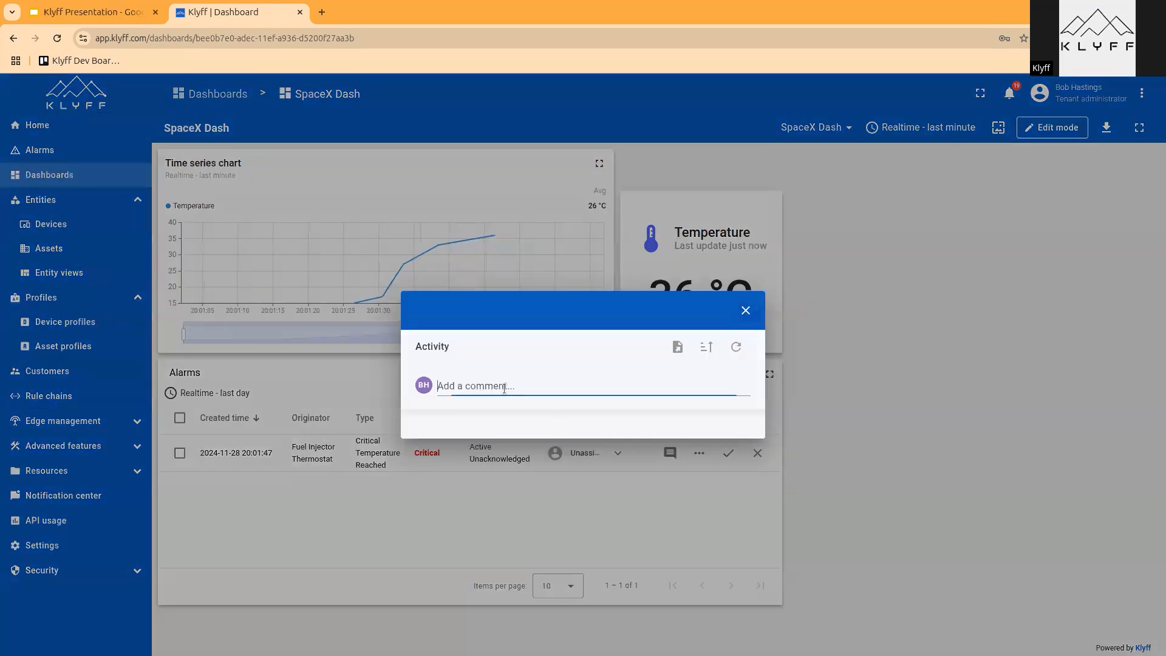
{"action": "type", "text": "This migh"}
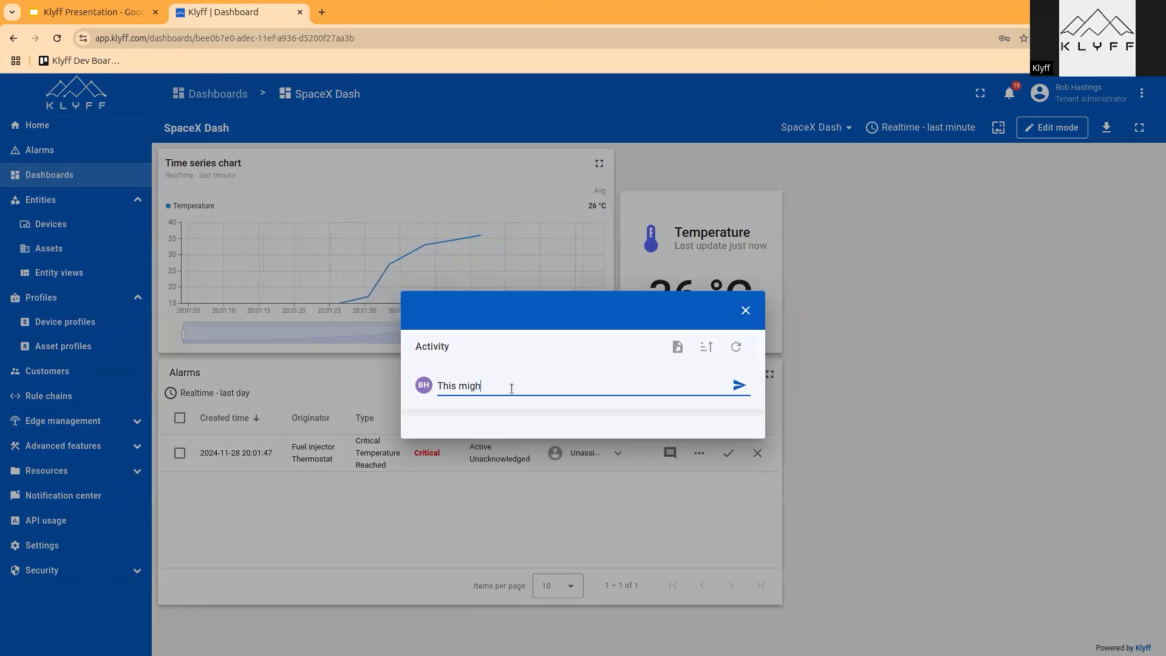
{"action": "key", "text": "BackSpace"}
{"action": "type", "text": "t have "}
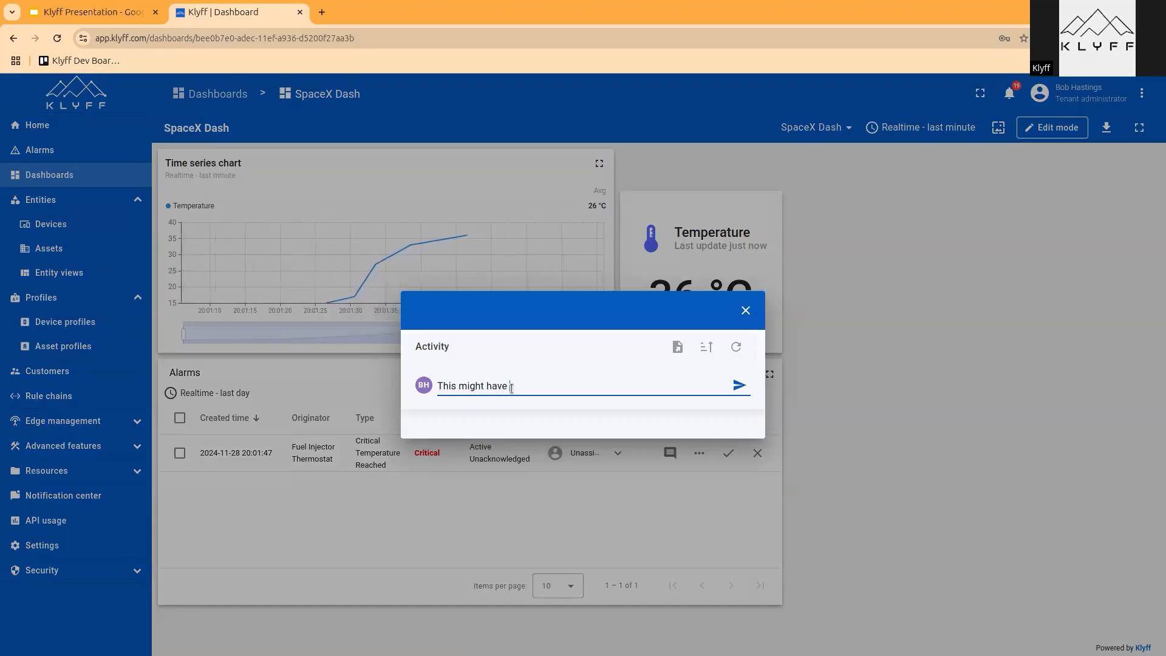
{"action": "type", "text": "been due to the"}
{"action": "type", "text": "lex"}
{"action": "type", "text": "tric circuit short near by"}
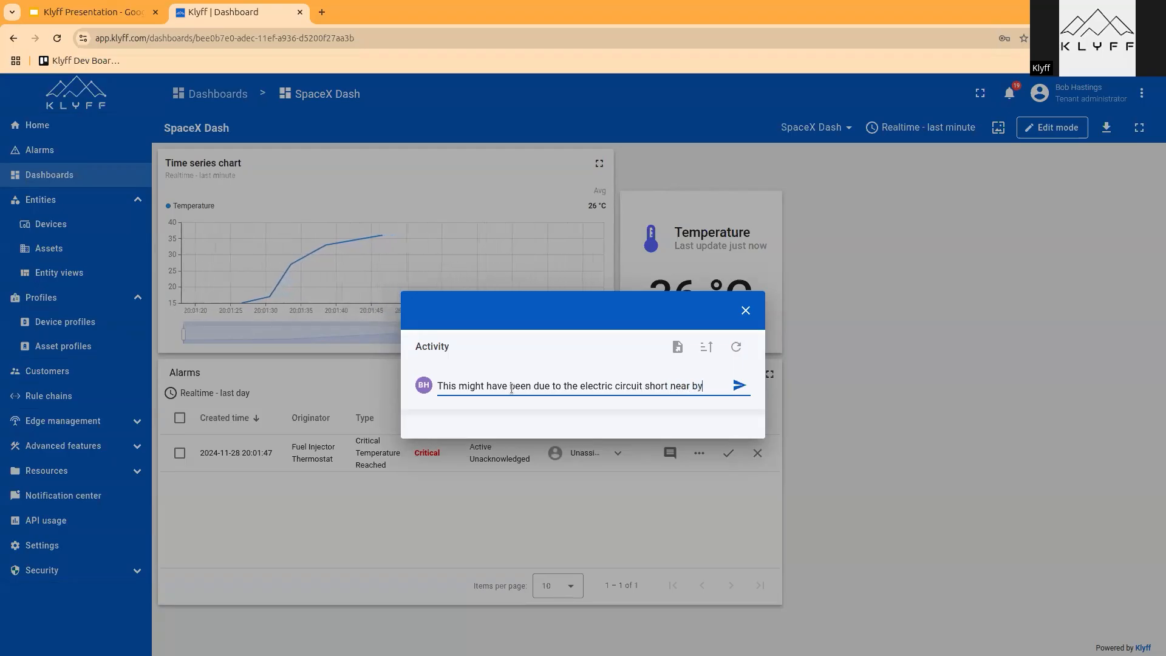
{"action": "left_click", "coordinate": [739, 386]}
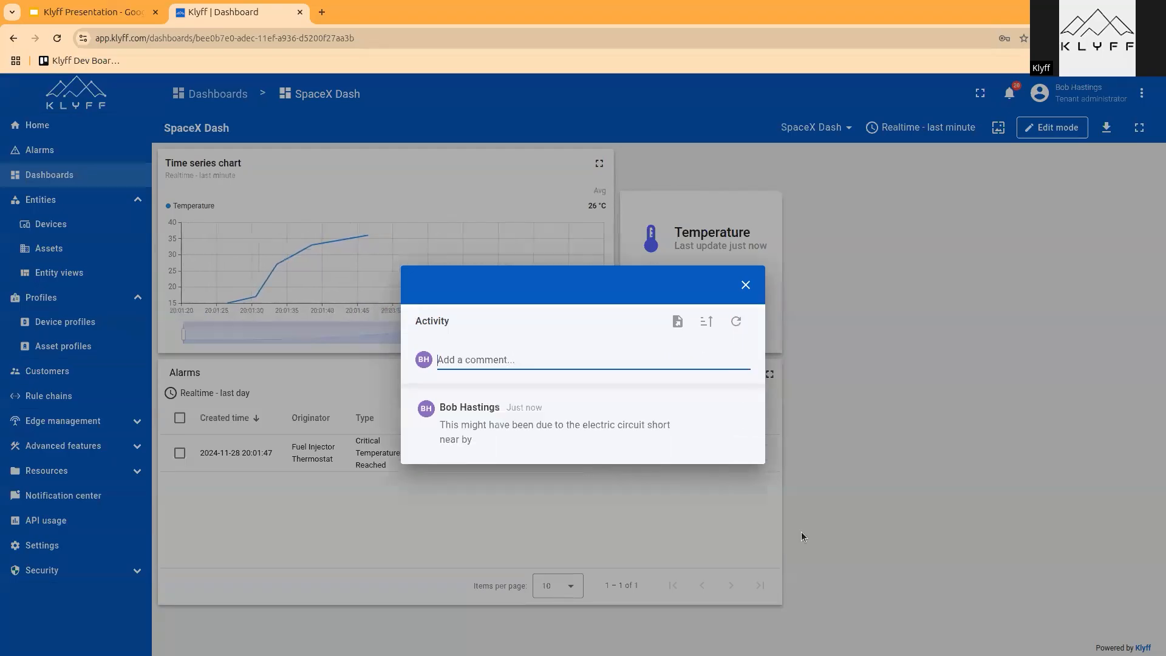
{"action": "mouse_move", "coordinate": [634, 421]}
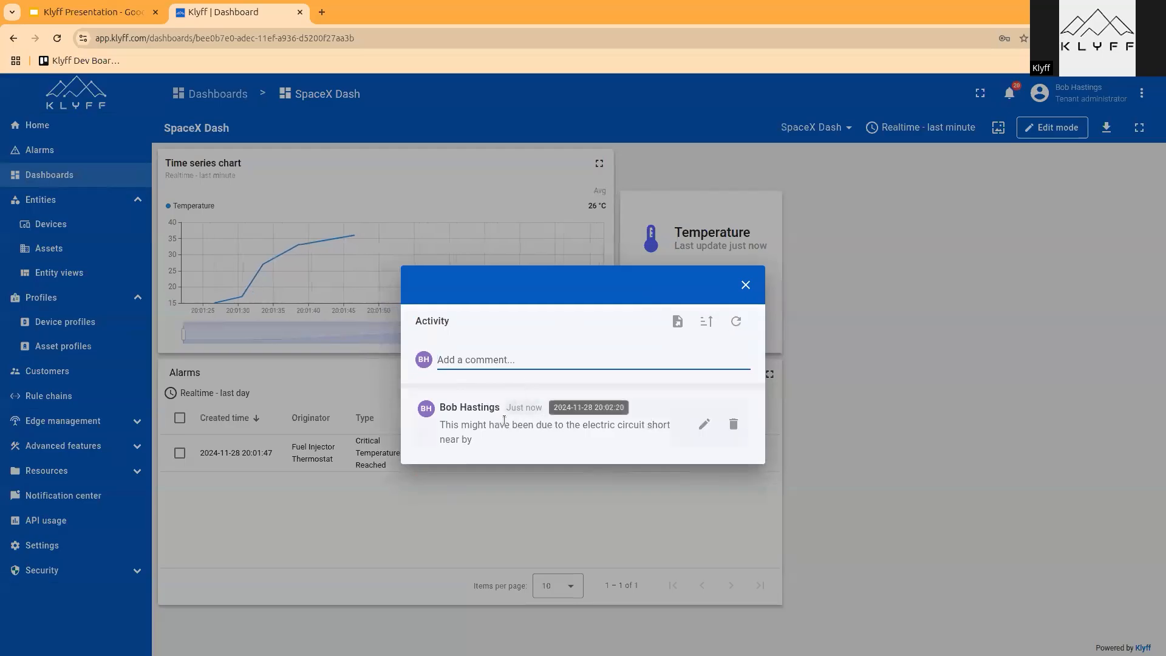
{"action": "left_click", "coordinate": [746, 285]}
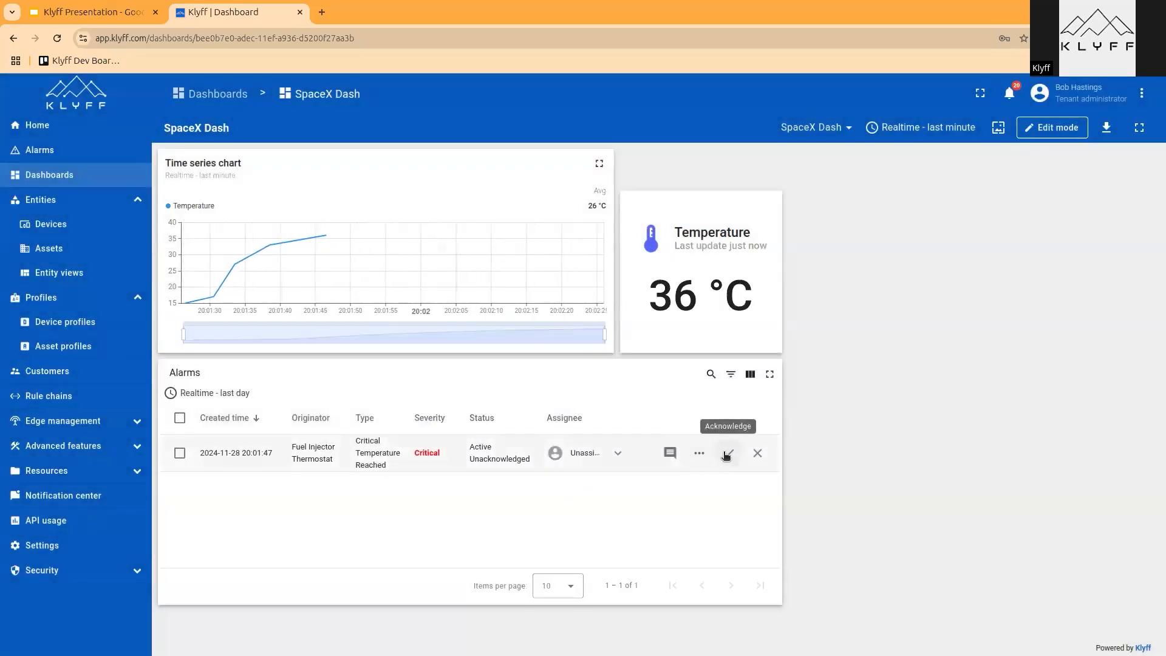
Acknowledge the Critical Temperature Reached alarm, review its details, then clear it.
{"action": "left_click", "coordinate": [728, 454]}
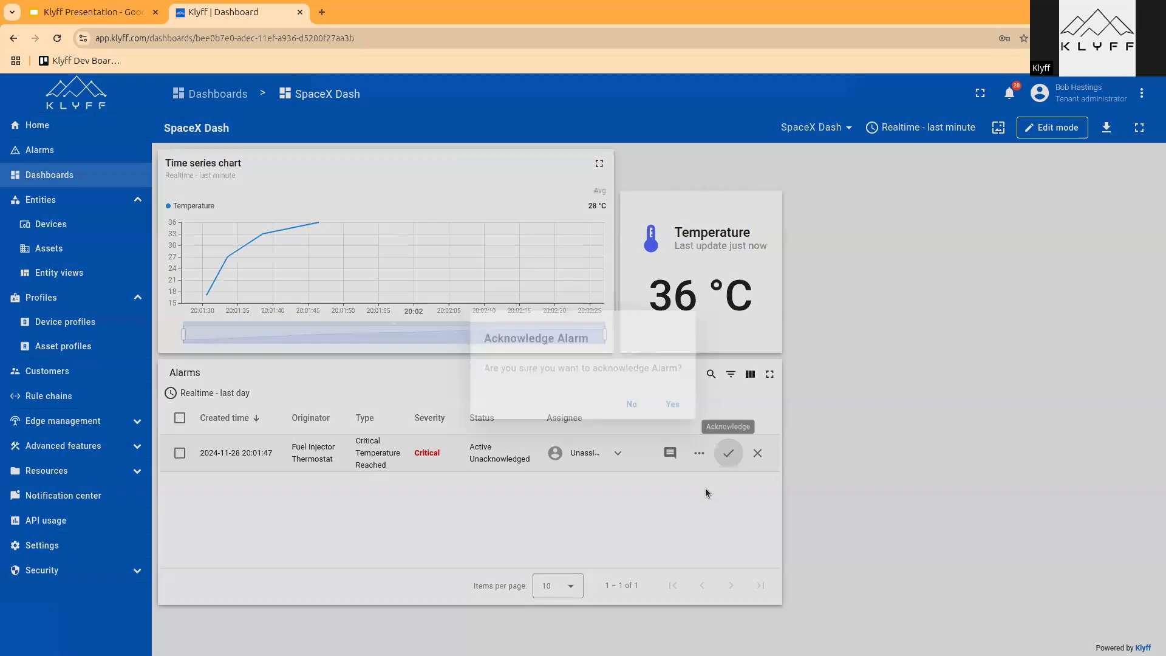
{"action": "left_click", "coordinate": [672, 408]}
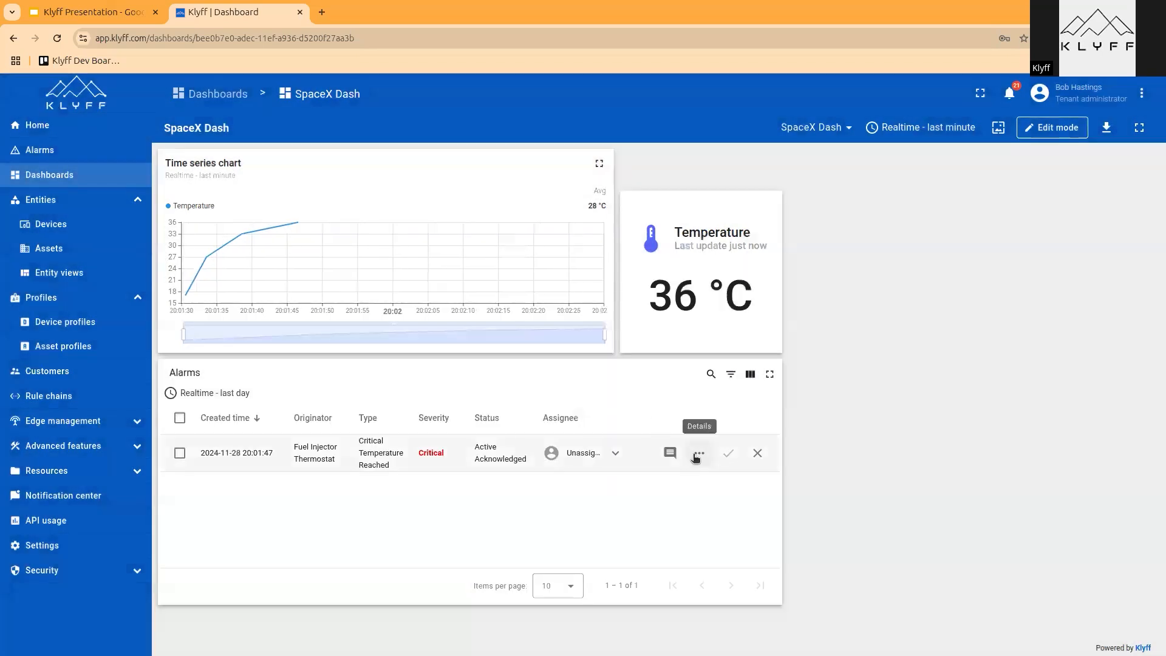
{"action": "left_click", "coordinate": [700, 454]}
{"action": "scroll", "coordinate": [594, 372], "scroll_direction": "down", "scroll_amount": 1}
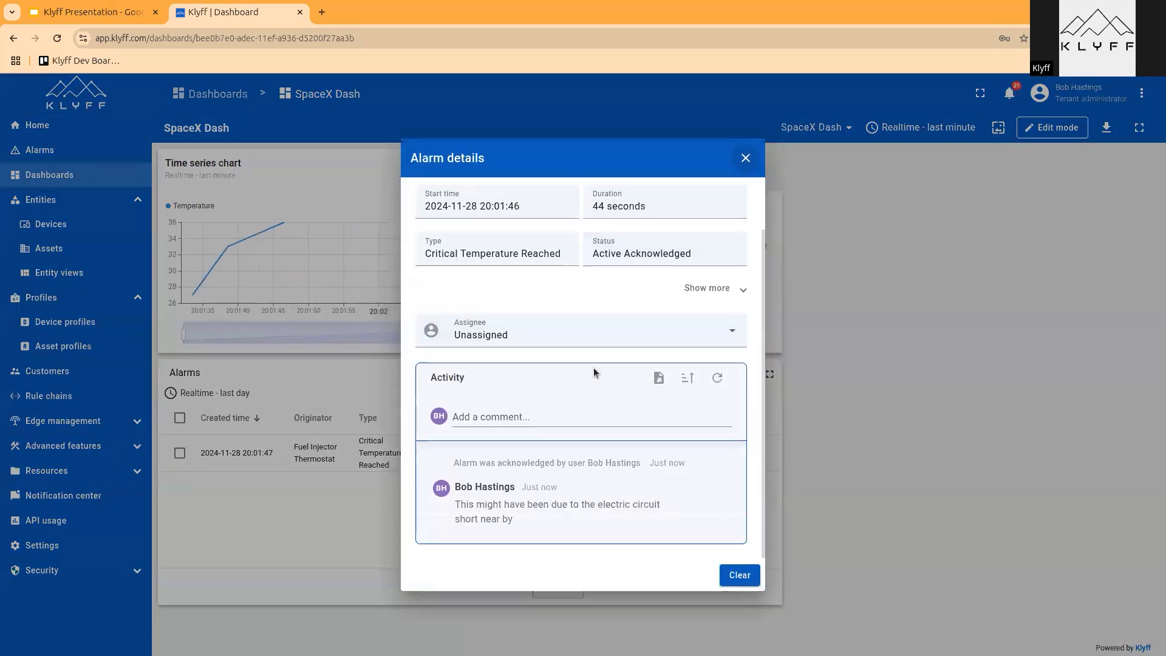
{"action": "left_click", "coordinate": [746, 159]}
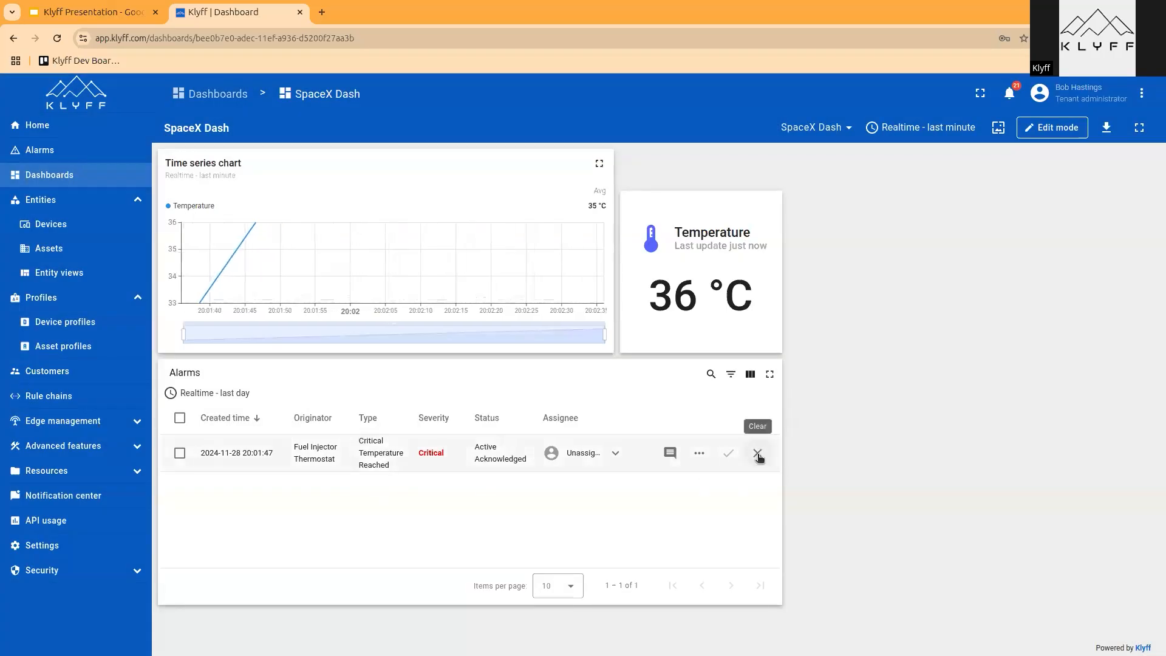
{"action": "left_click", "coordinate": [764, 456]}
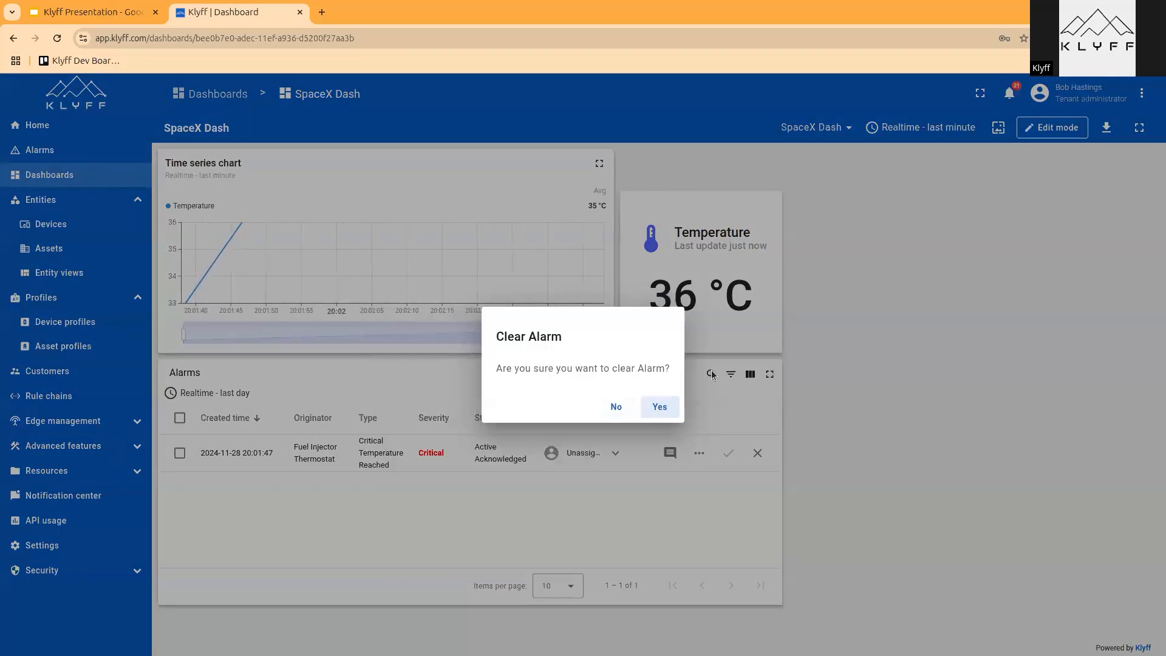
{"action": "left_click", "coordinate": [664, 408]}
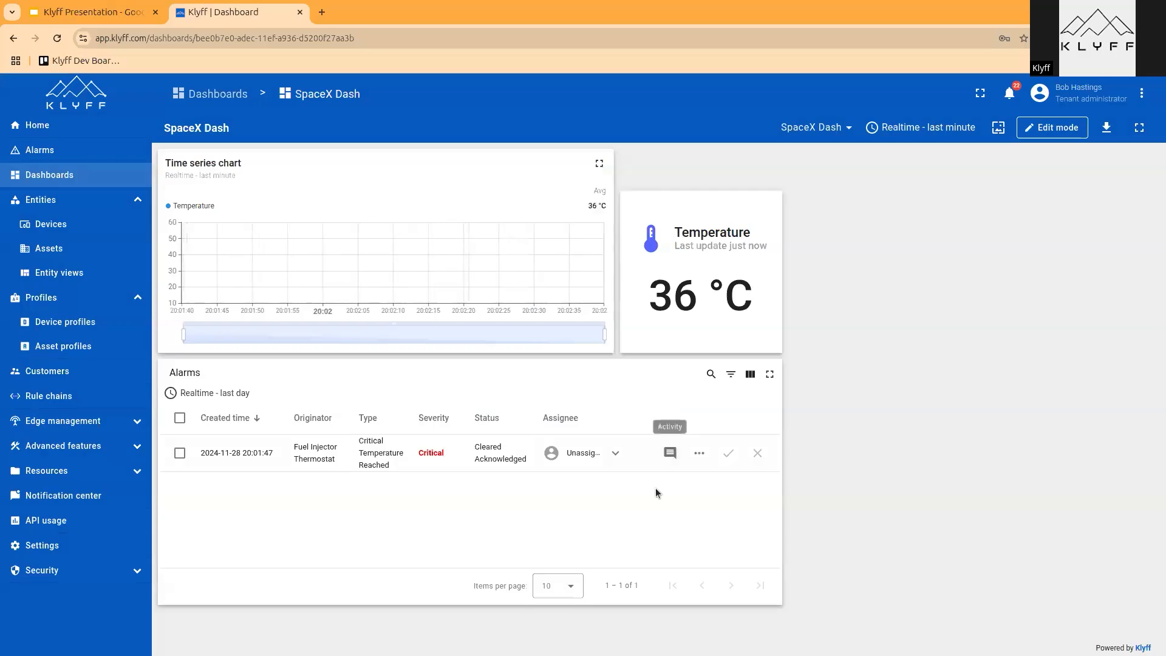
Resend the telemetry command from the terminal with a 31 °C reading.
{"action": "key", "text": "alt+Tab"}
{"action": "key", "text": "Up"}
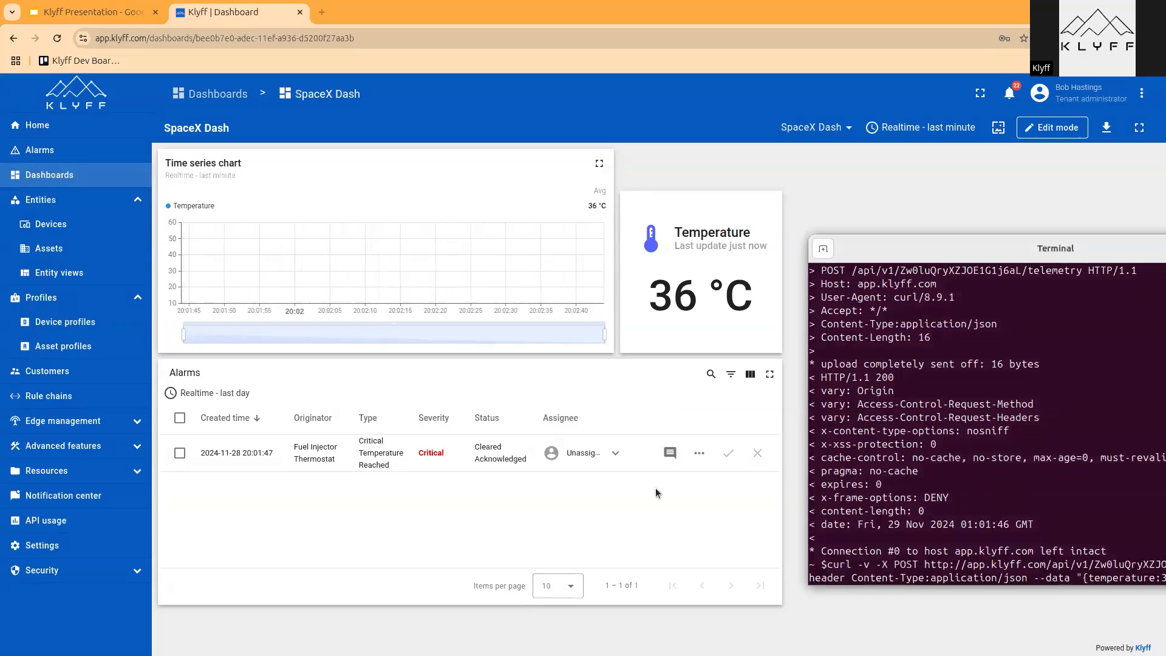
{"action": "key", "text": "Return"}
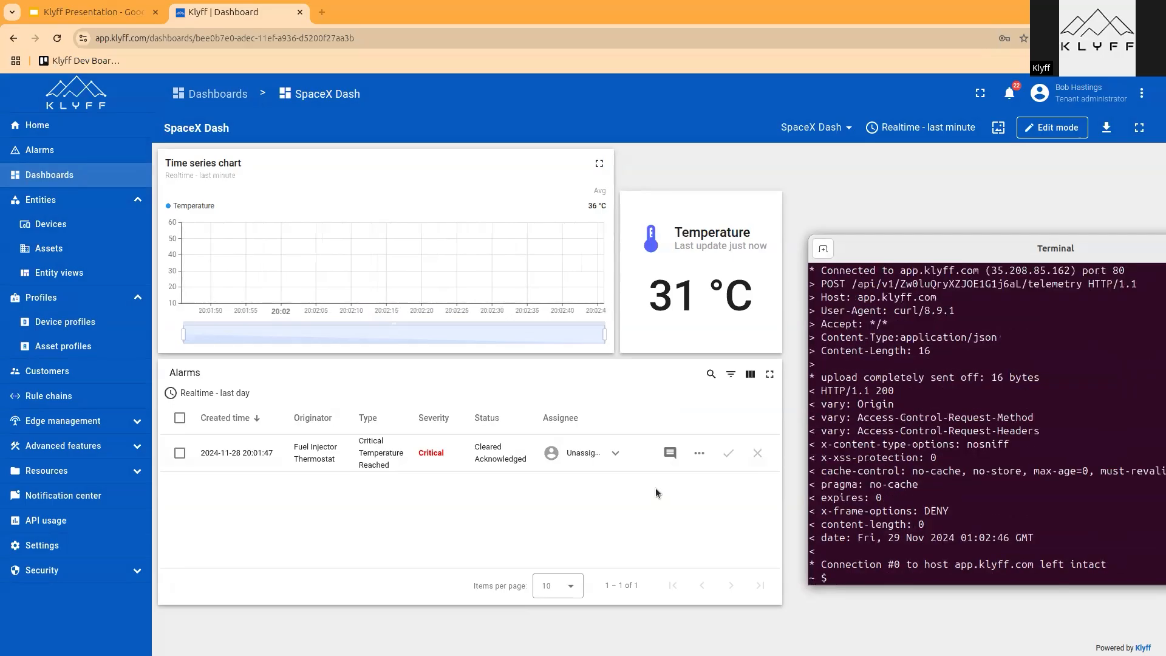
{"action": "left_click_drag", "start_coordinate": [940, 249], "coordinate": [833, 283]}
{"action": "left_click", "coordinate": [958, 209]}
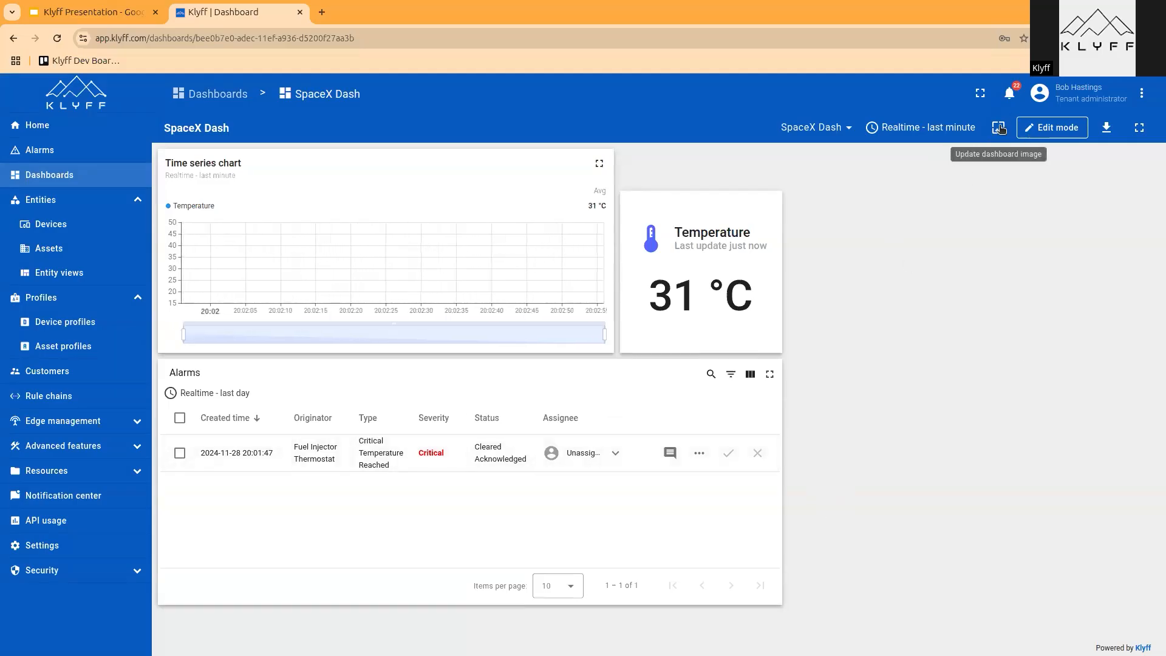
Edit the Temperature value card on SpaceX Dash and reach its background settings.
{"action": "left_click", "coordinate": [1051, 130]}
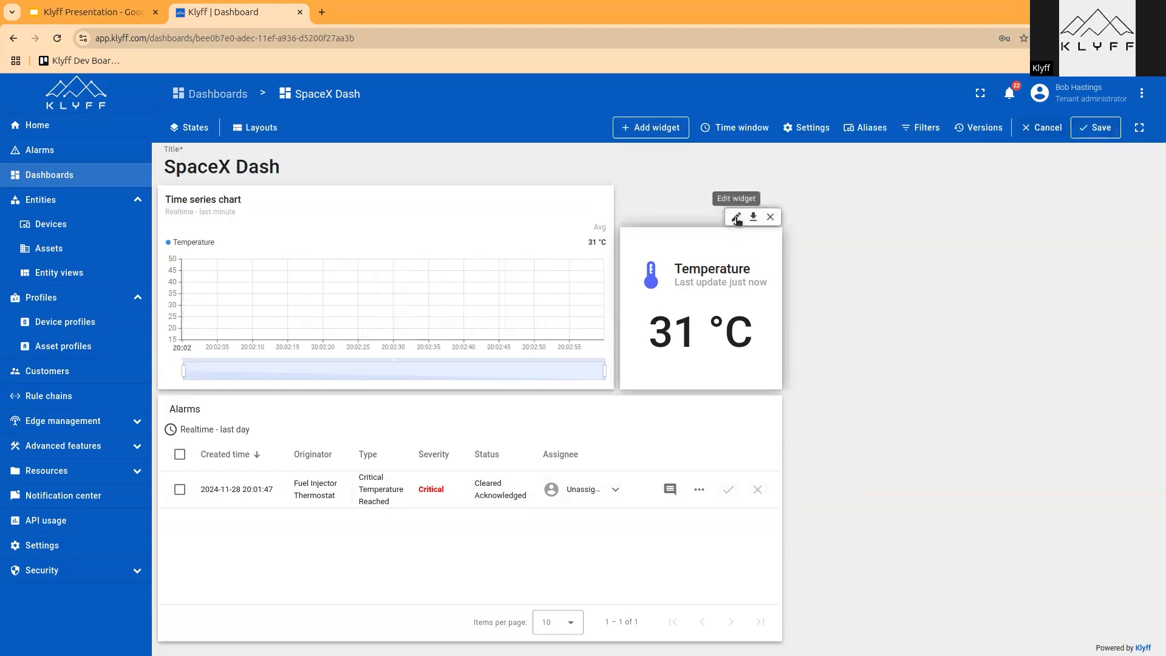
{"action": "left_click", "coordinate": [739, 216]}
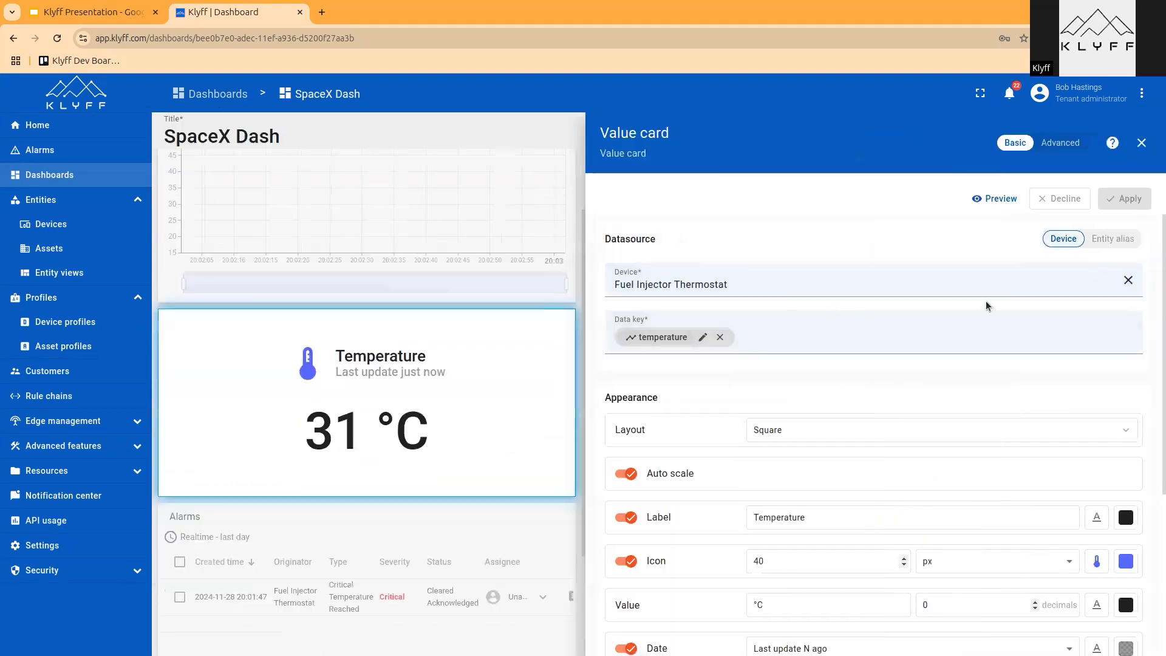
{"action": "scroll", "coordinate": [891, 399], "scroll_direction": "down", "scroll_amount": 4}
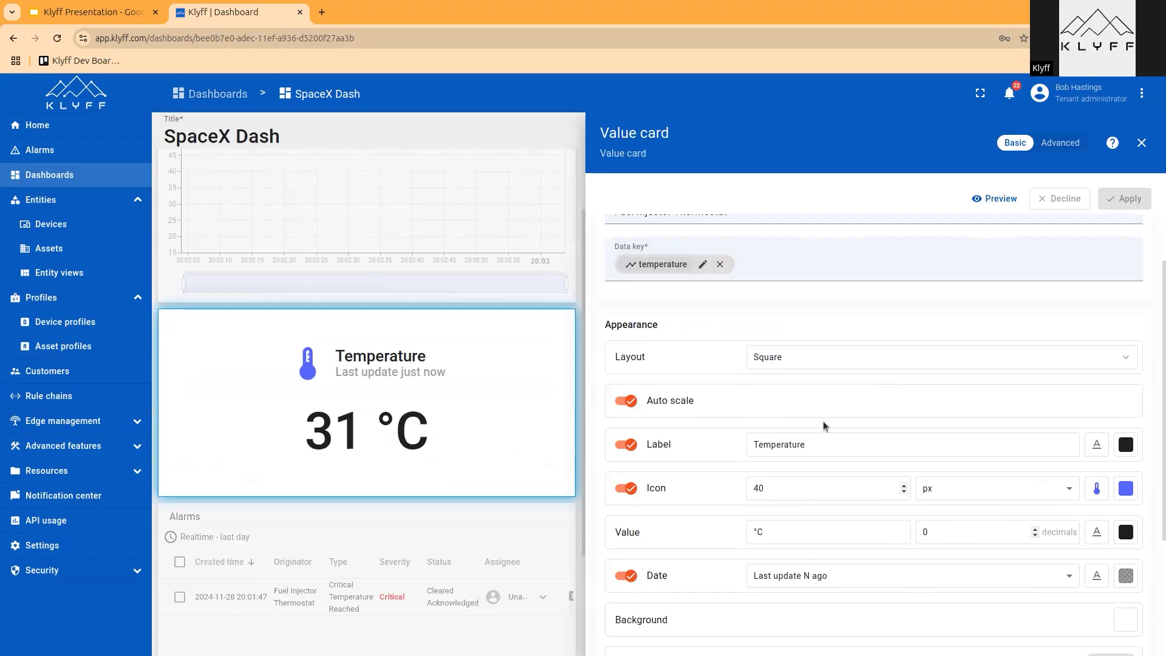
{"action": "scroll", "coordinate": [972, 428], "scroll_direction": "down", "scroll_amount": 1}
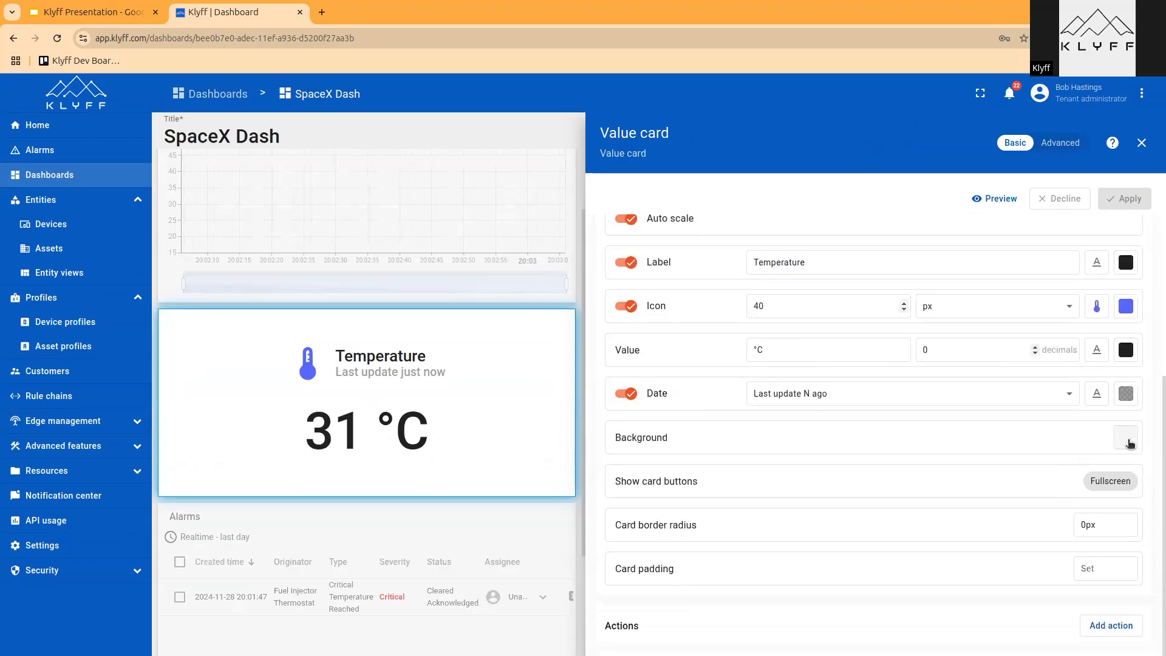
{"action": "left_click", "coordinate": [1125, 440]}
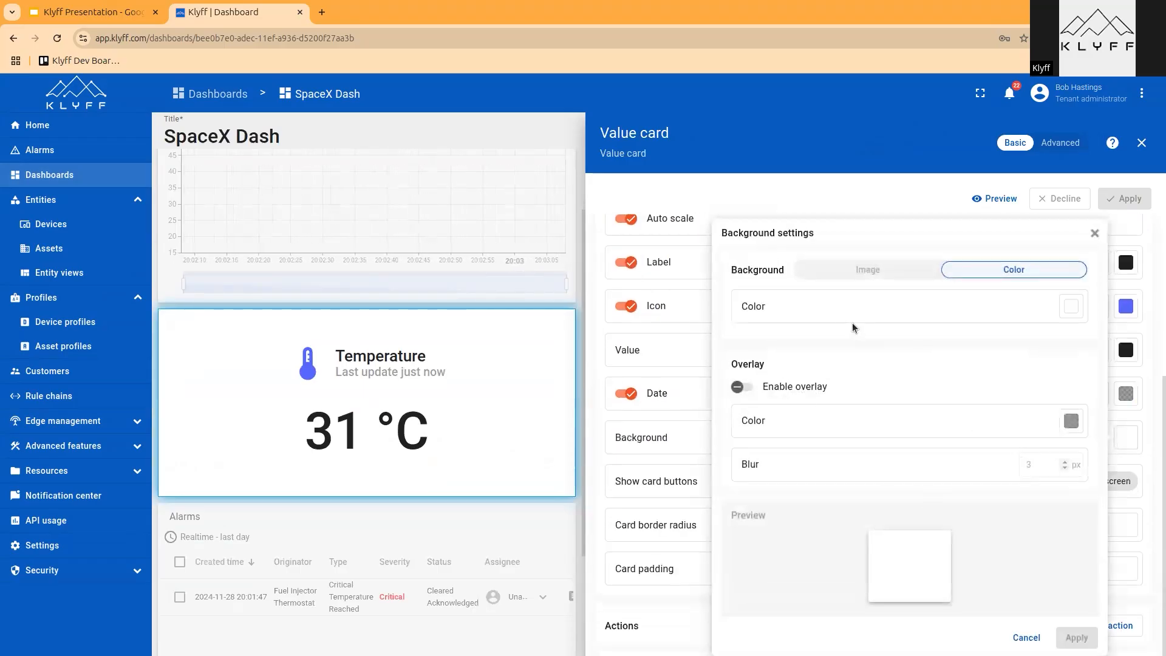
Set the card background to orange E68C2C, apply it, and close the card panel.
{"action": "left_click", "coordinate": [1071, 307]}
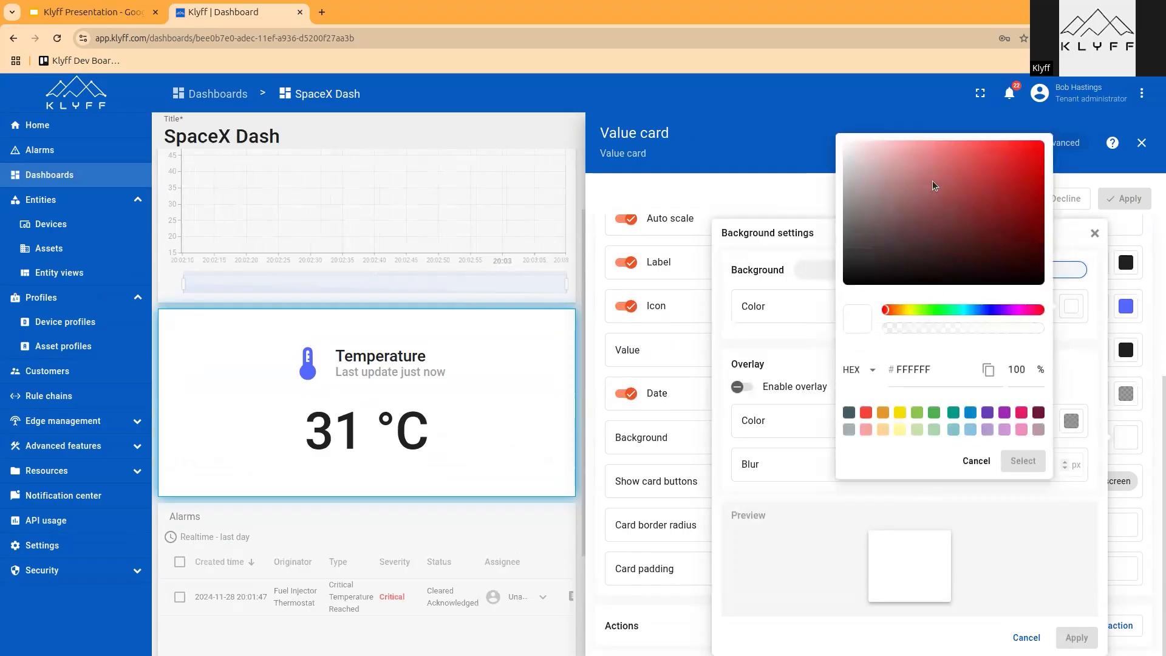
{"action": "left_click", "coordinate": [905, 311]}
{"action": "mouse_move", "coordinate": [897, 312]}
{"action": "left_mouse_down"}
{"action": "mouse_move", "coordinate": [885, 313]}
{"action": "mouse_move", "coordinate": [896, 315]}
{"action": "left_mouse_up"}
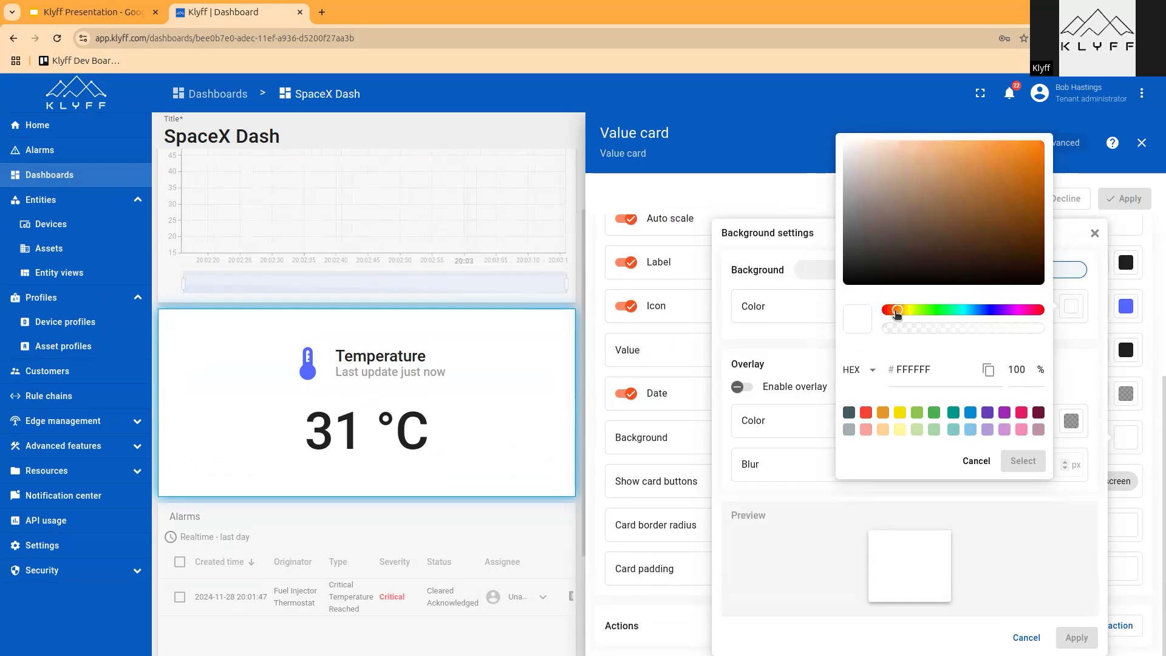
{"action": "left_click", "coordinate": [1006, 155]}
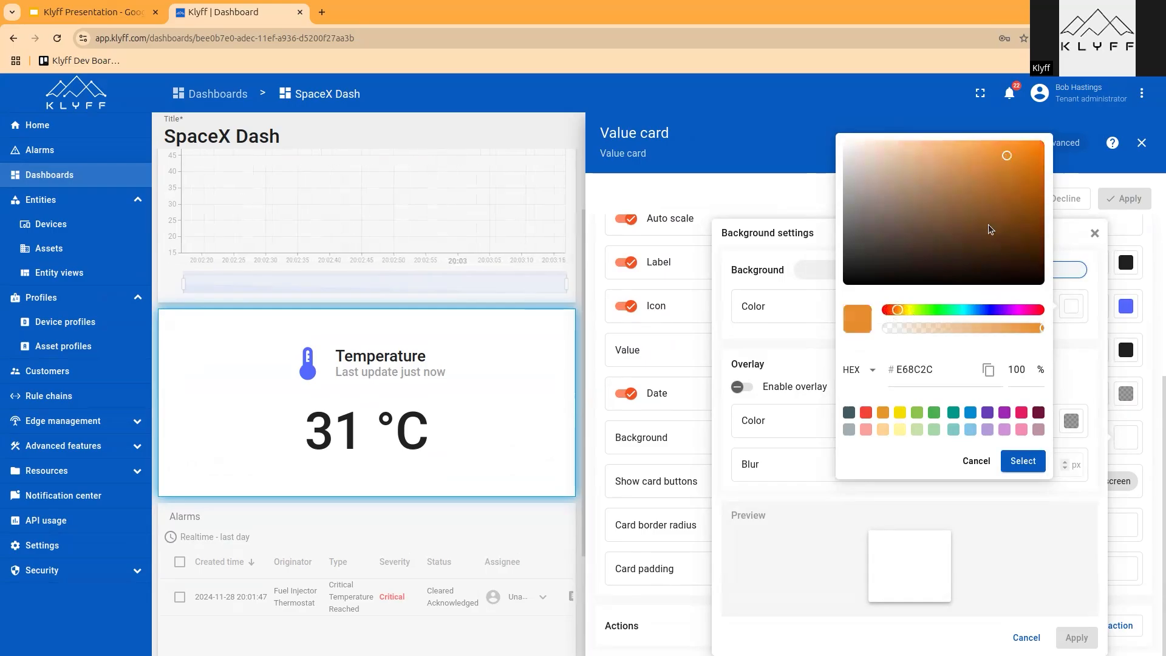
{"action": "left_click", "coordinate": [1021, 461]}
{"action": "left_click", "coordinate": [1076, 637]}
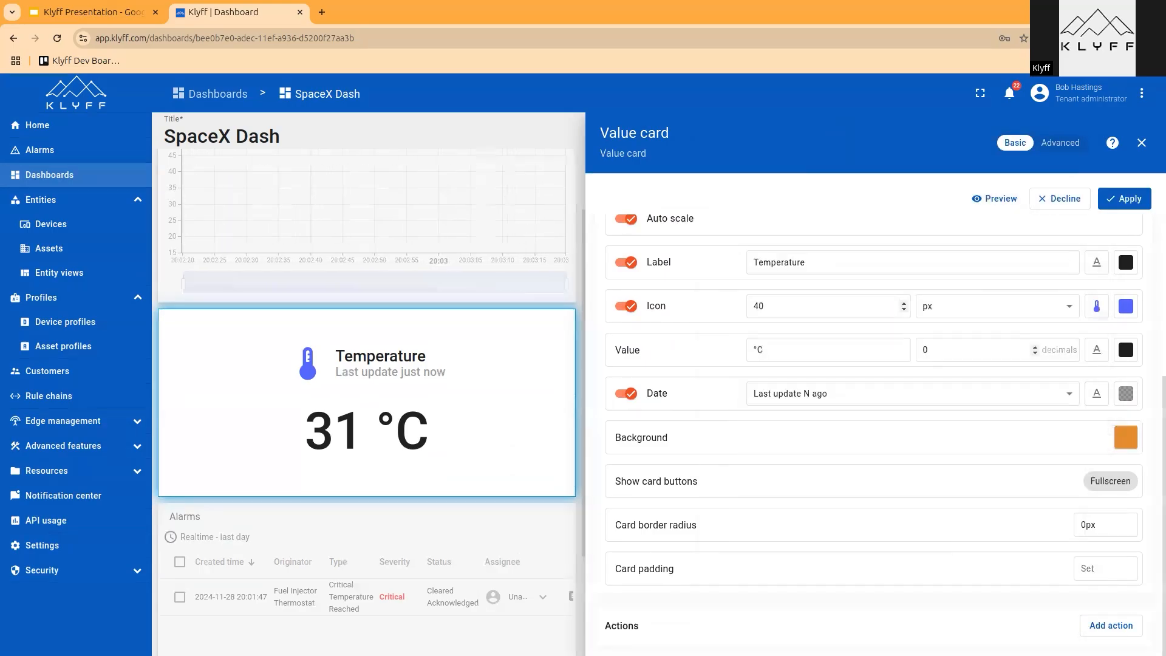
{"action": "left_click", "coordinate": [1138, 198]}
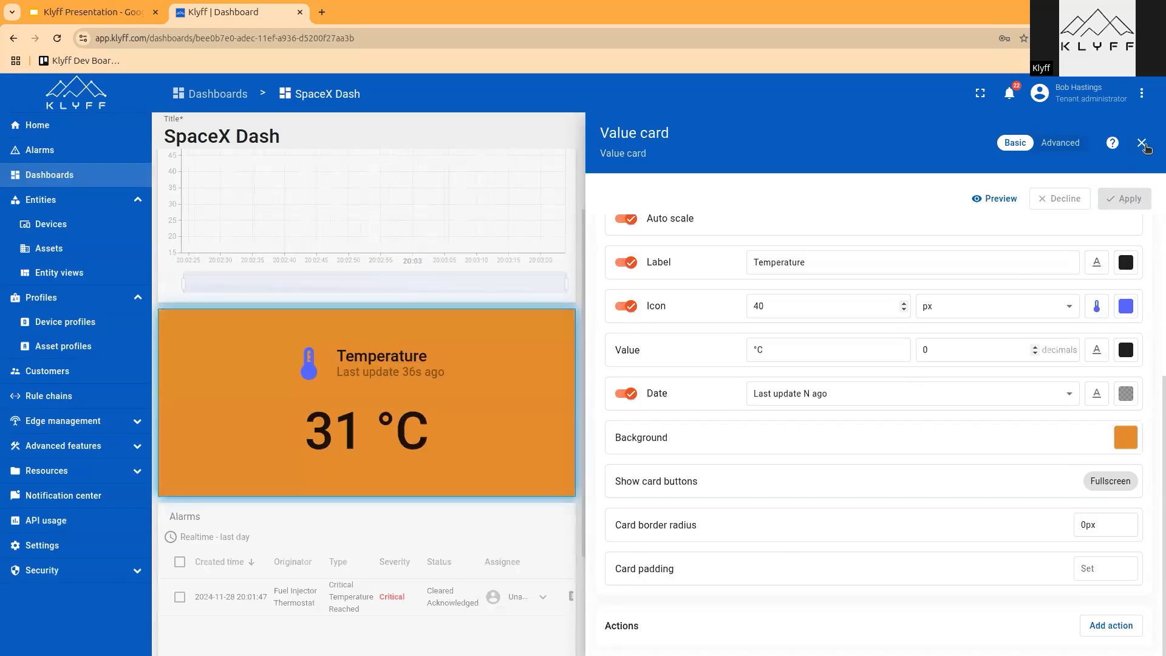
{"action": "left_click", "coordinate": [1142, 143]}
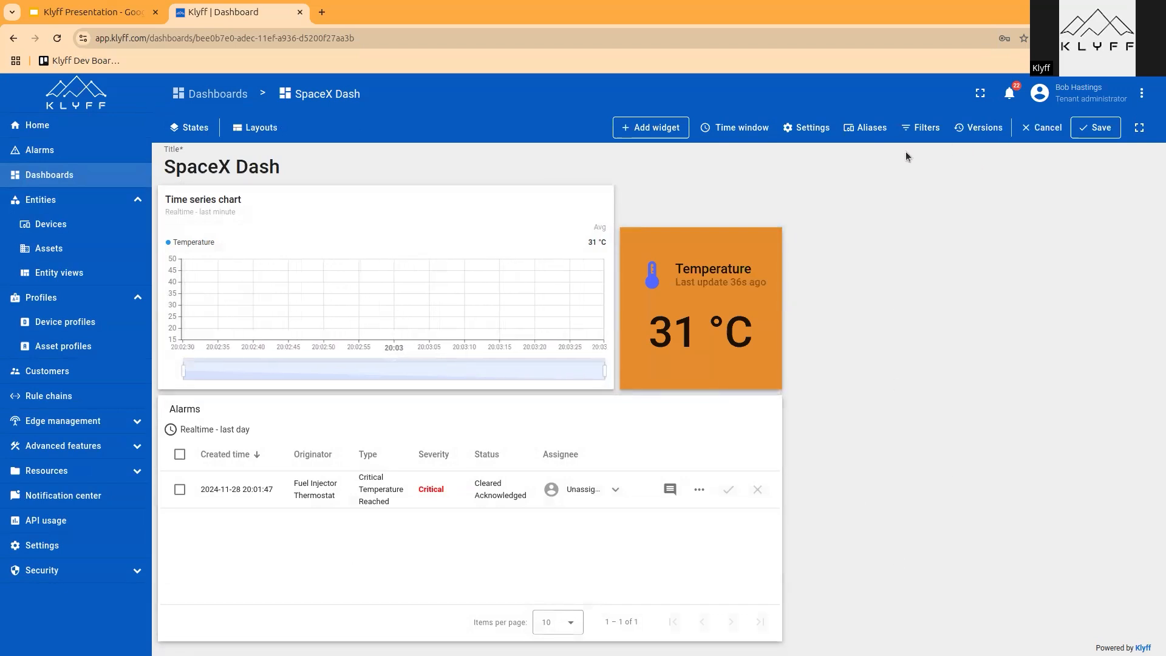
Save SpaceX Dash and set the rocket picture from the gallery as its dashboard image.
{"action": "left_click", "coordinate": [1097, 128]}
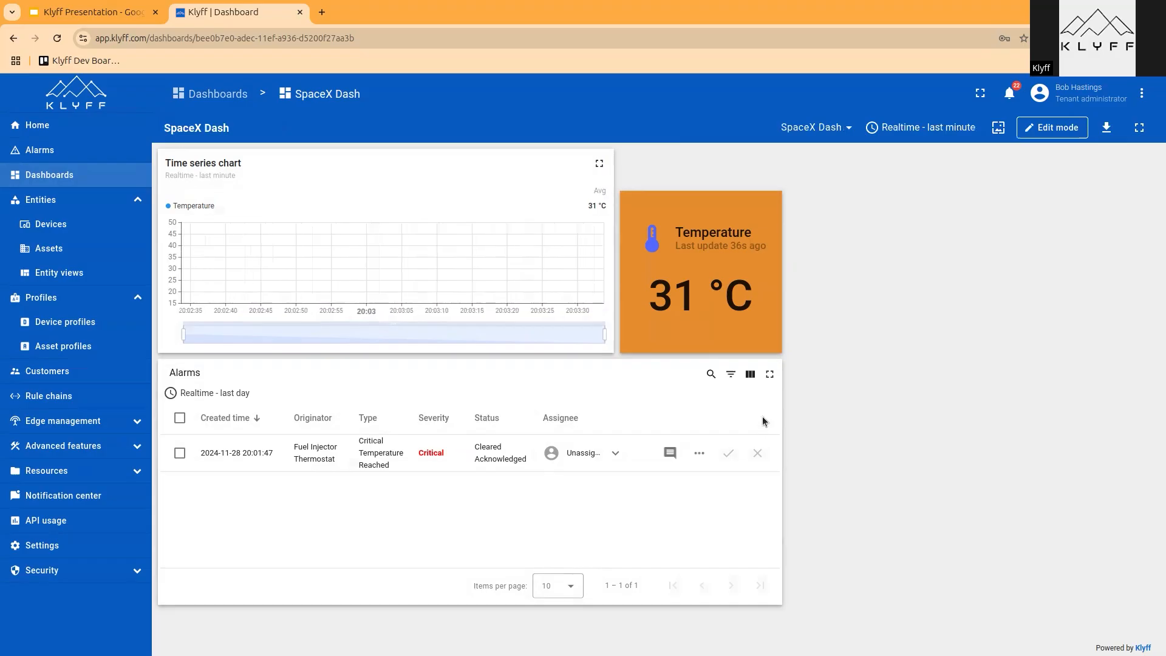
{"action": "left_click", "coordinate": [999, 129]}
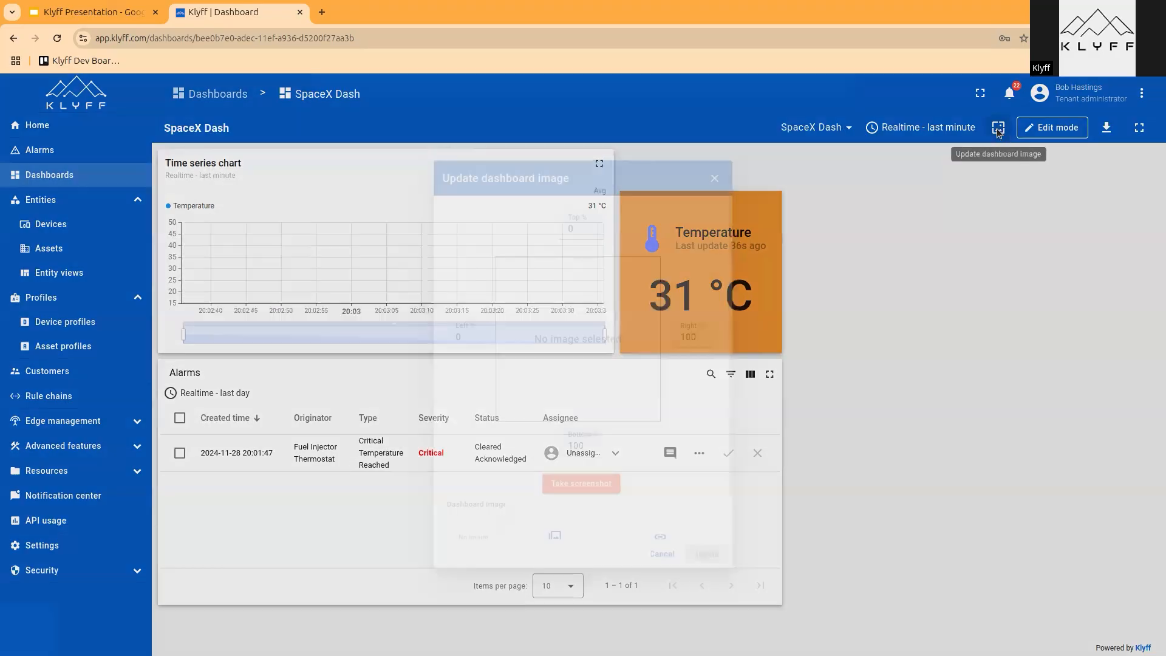
{"action": "scroll", "coordinate": [586, 429], "scroll_direction": "down", "scroll_amount": 2}
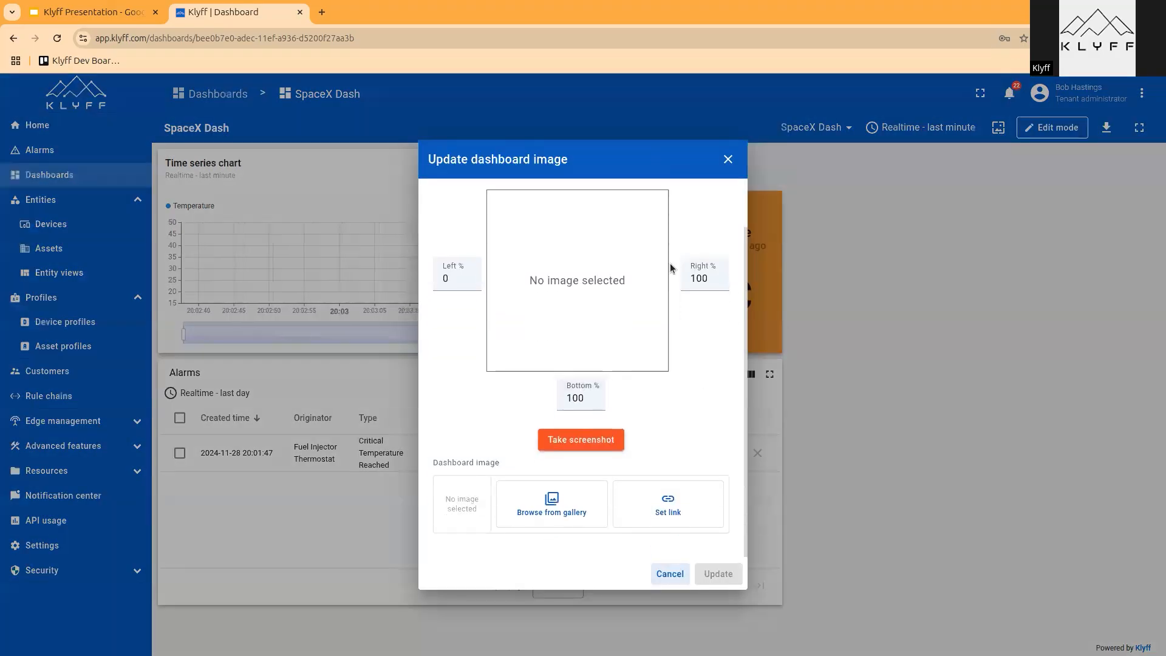
{"action": "left_click", "coordinate": [560, 513]}
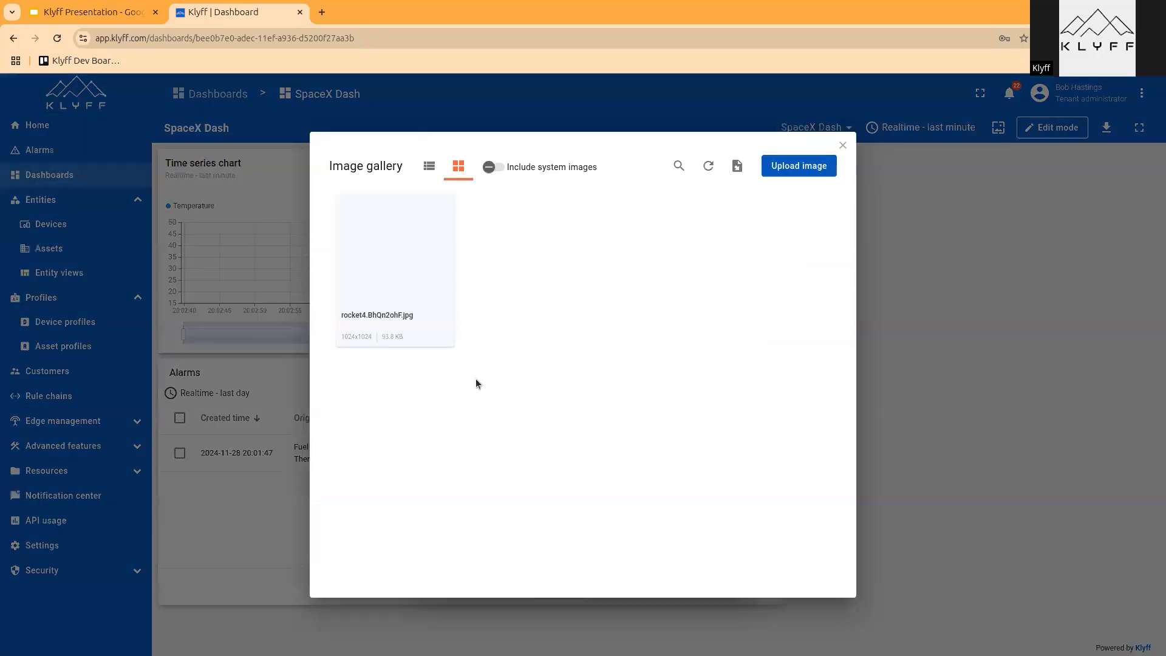
{"action": "left_click", "coordinate": [396, 256]}
{"action": "left_click", "coordinate": [718, 574]}
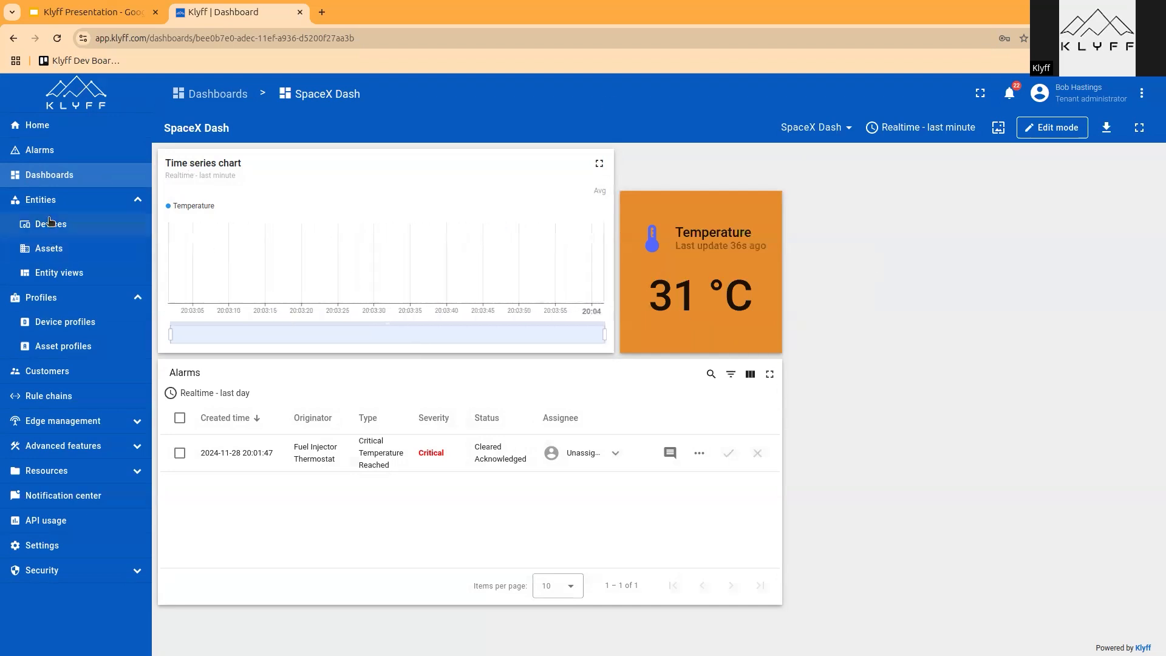
Confirm SpaceX Dash is assigned to SpaceX without changes, then go to Customers.
{"action": "left_click", "coordinate": [55, 175]}
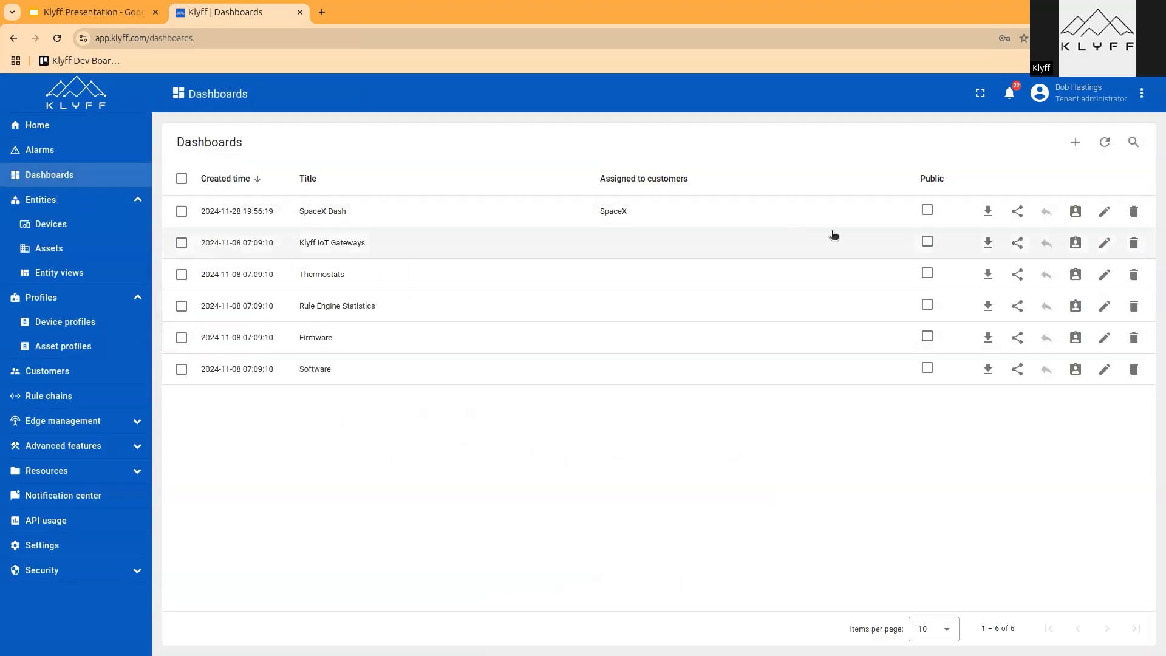
{"action": "left_click", "coordinate": [1076, 212]}
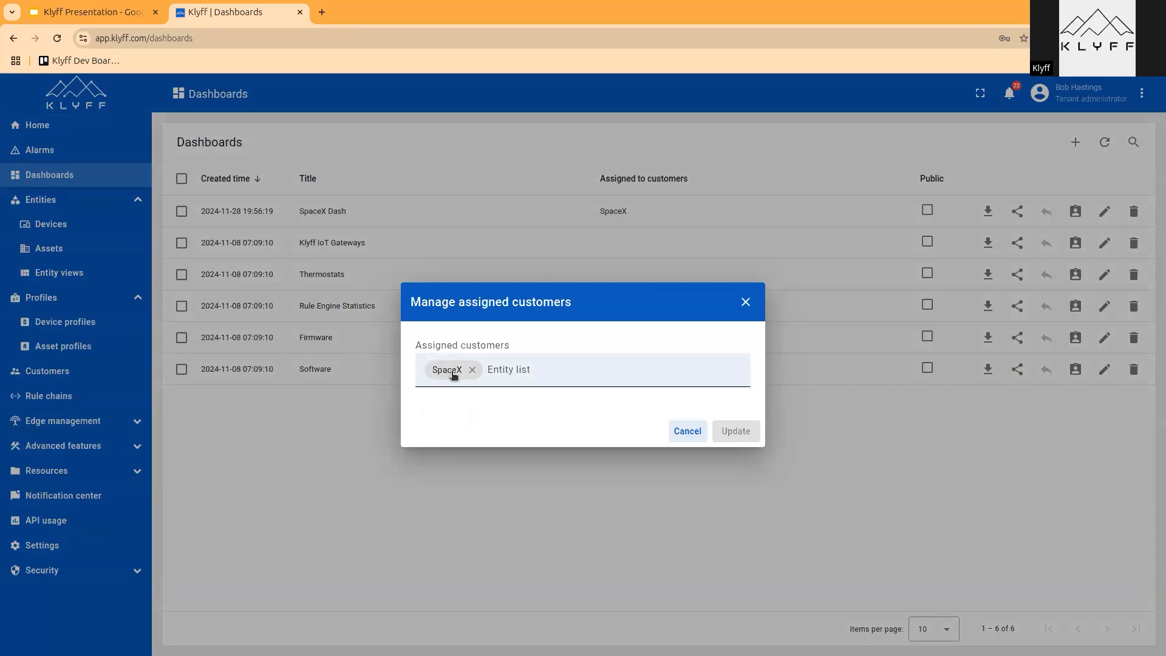
{"action": "left_click", "coordinate": [685, 432]}
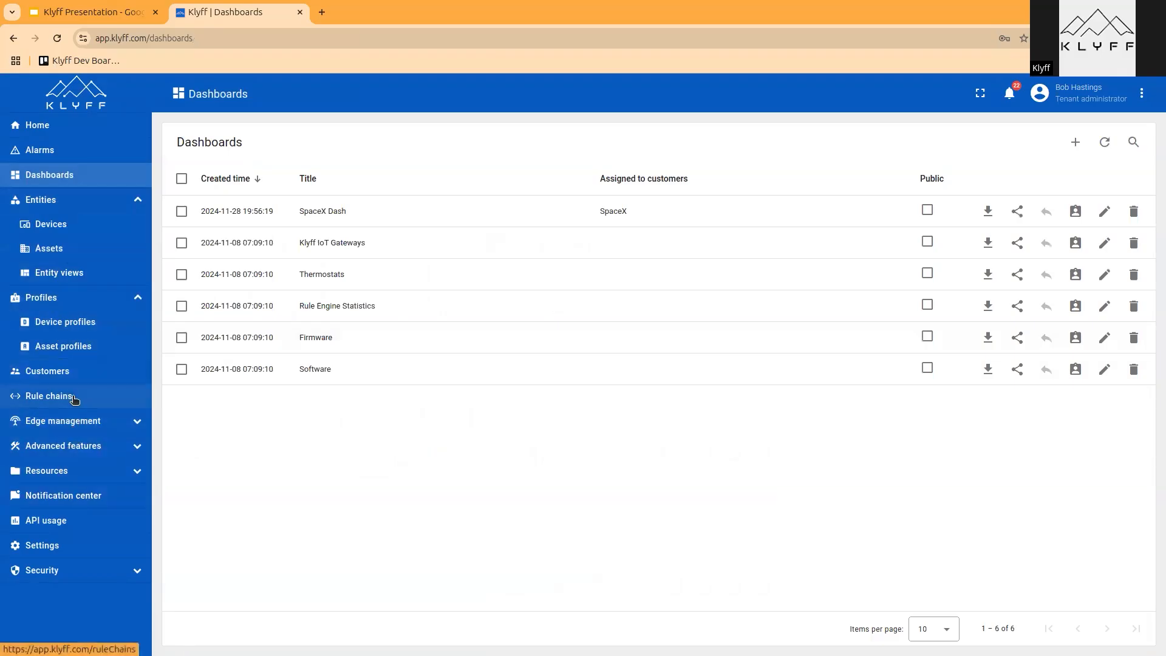
{"action": "left_click", "coordinate": [49, 371]}
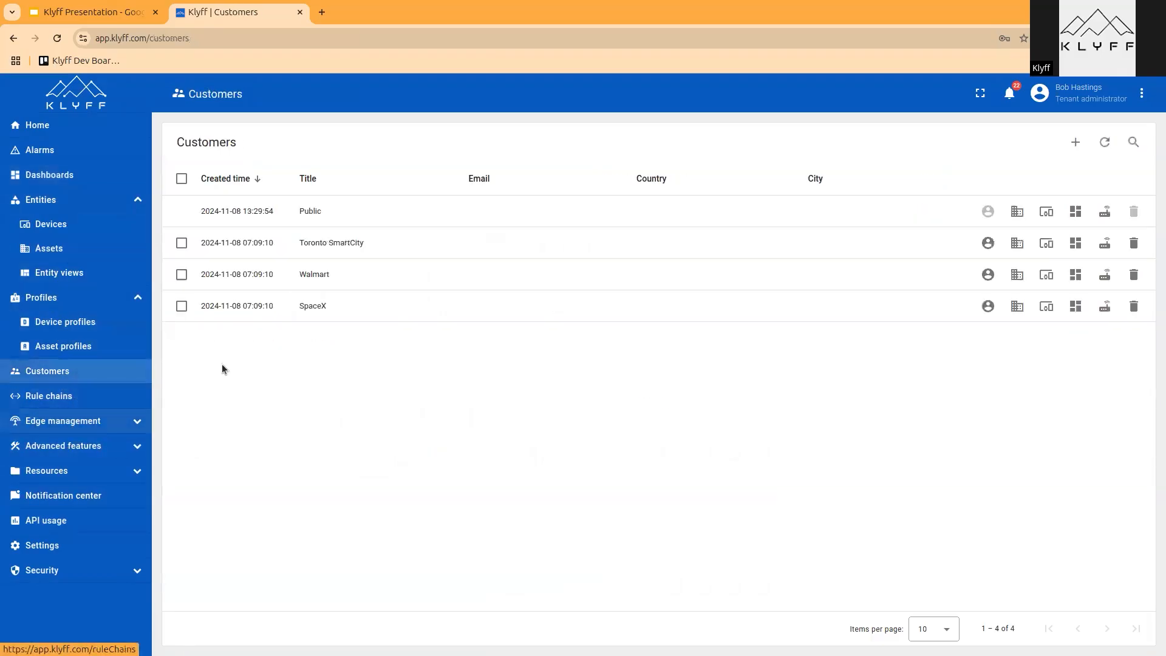
Open the SpaceX customer's user list and start a new customer user.
{"action": "left_click", "coordinate": [396, 304]}
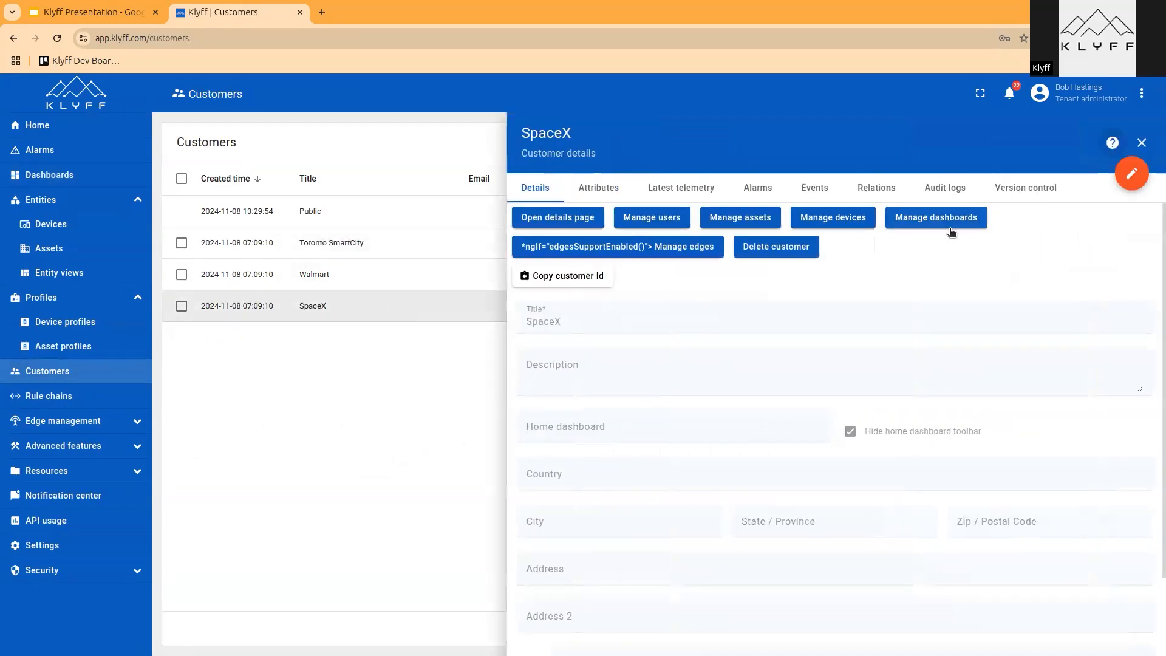
{"action": "left_click", "coordinate": [1142, 143]}
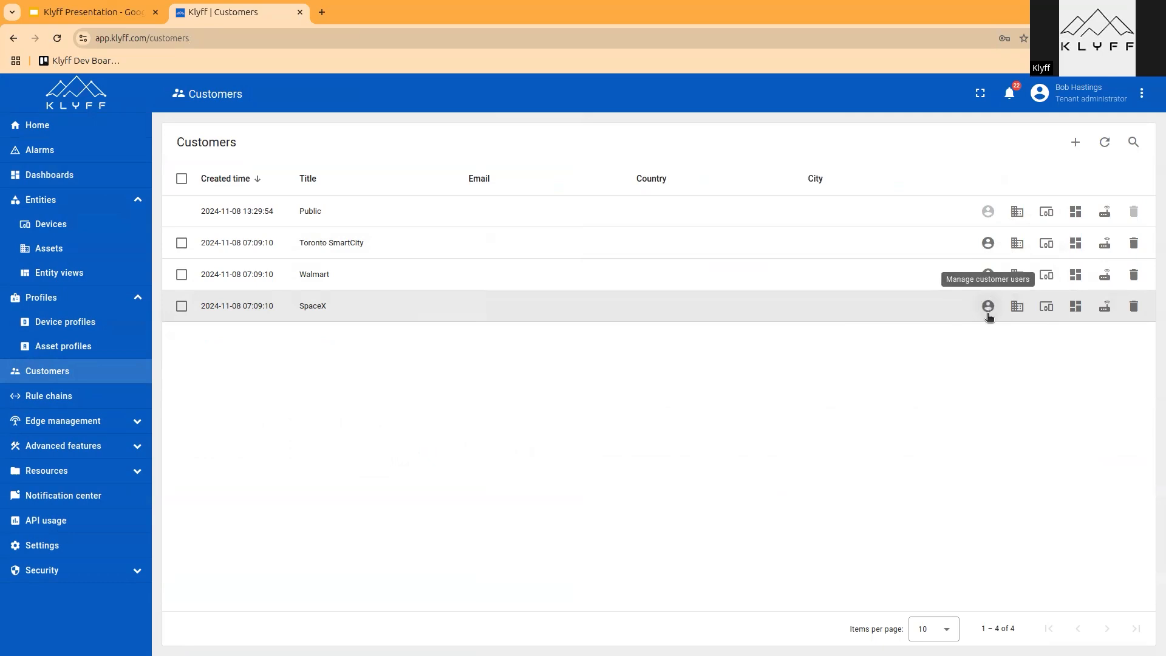
{"action": "left_click", "coordinate": [988, 307]}
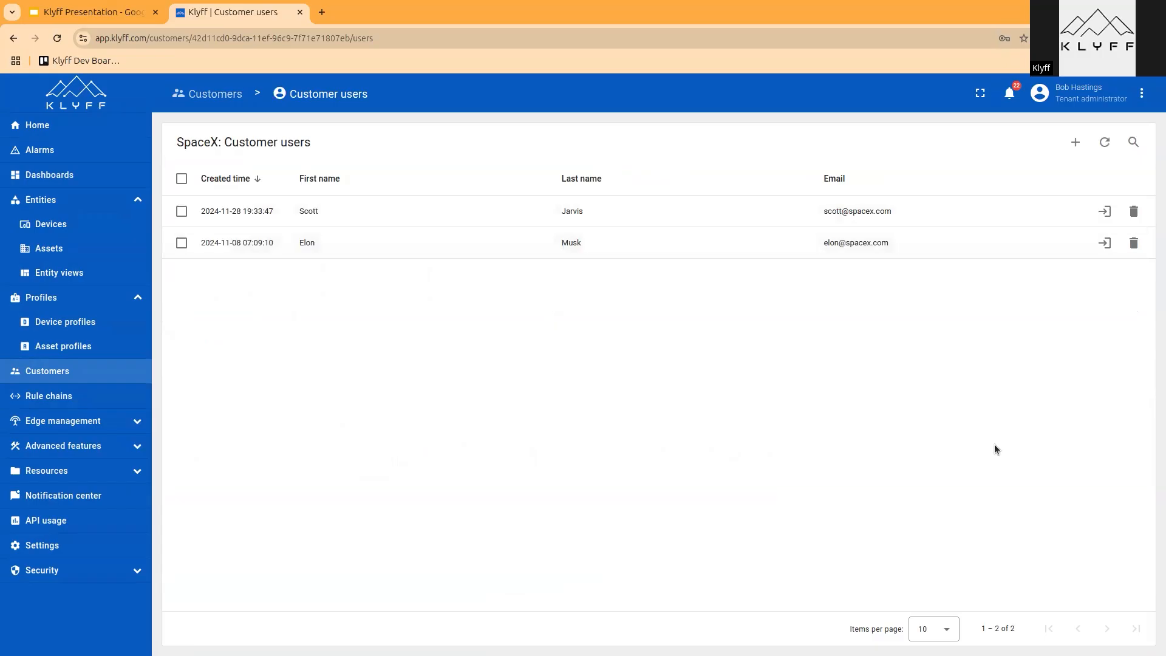
{"action": "left_click", "coordinate": [1075, 143]}
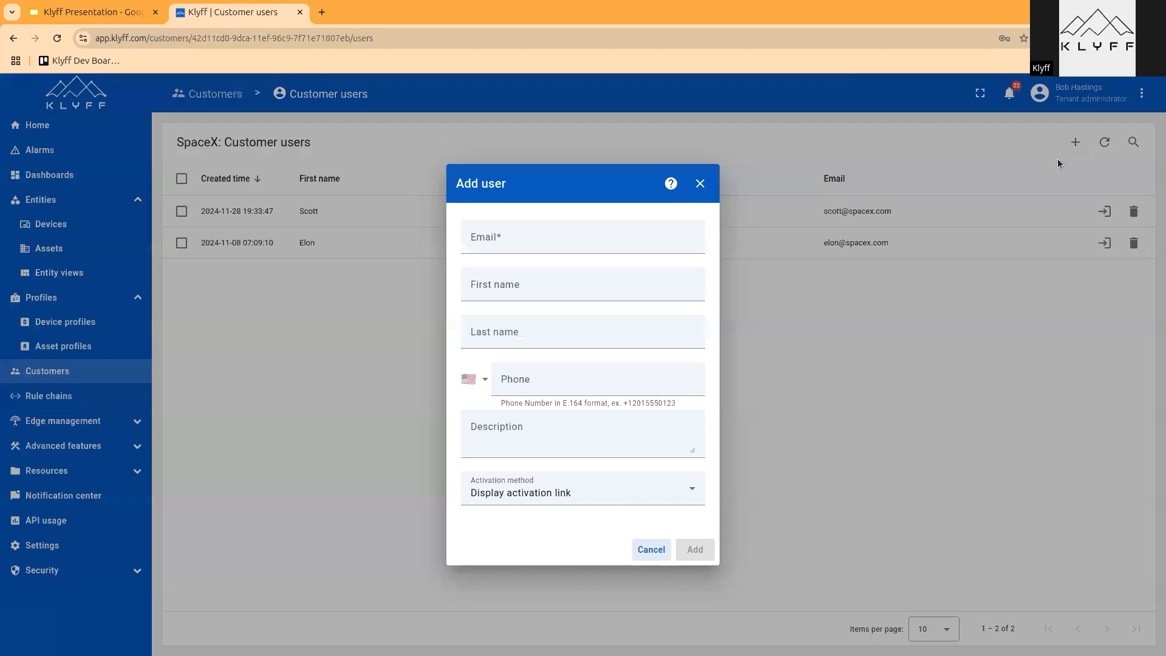
Enter the new user's e-mail and first name, create the user, and copy the activation link.
{"action": "left_click", "coordinate": [532, 240]}
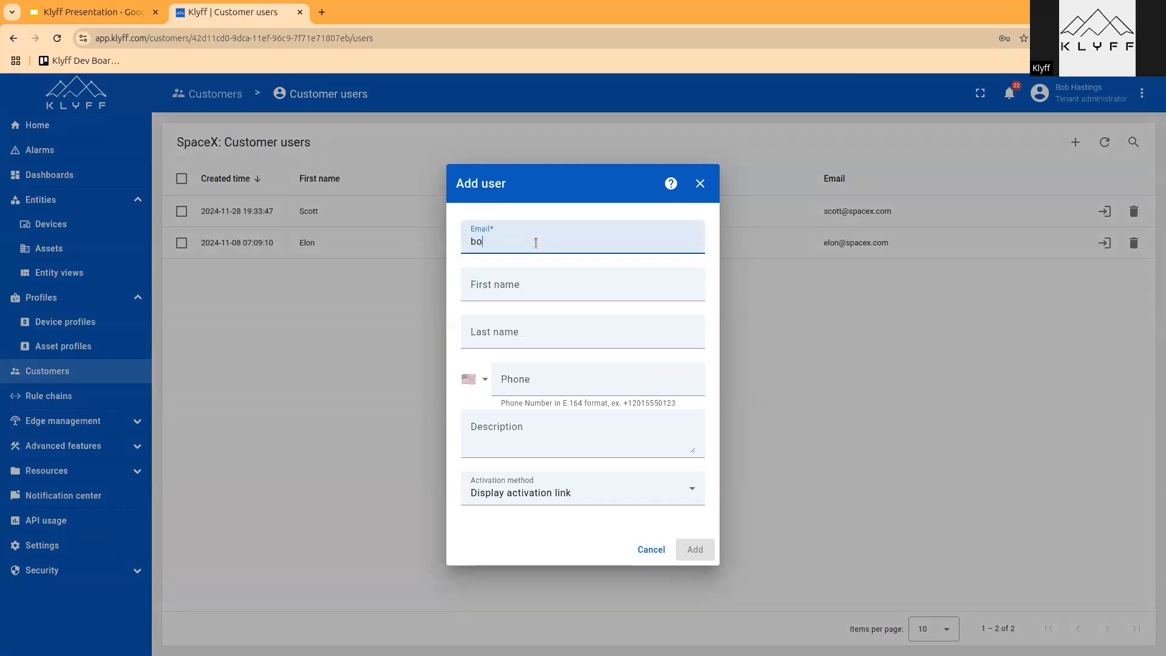
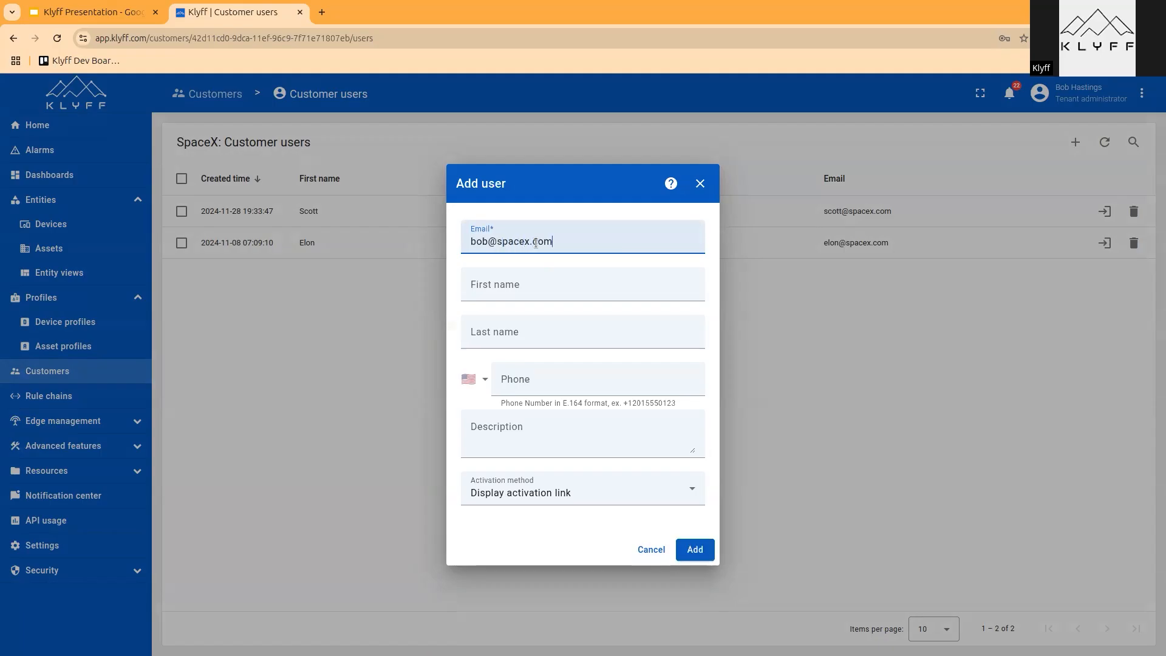
{"action": "key", "text": "Tab"}
{"action": "type", "text": "Bob"}
{"action": "key", "text": "Tab"}
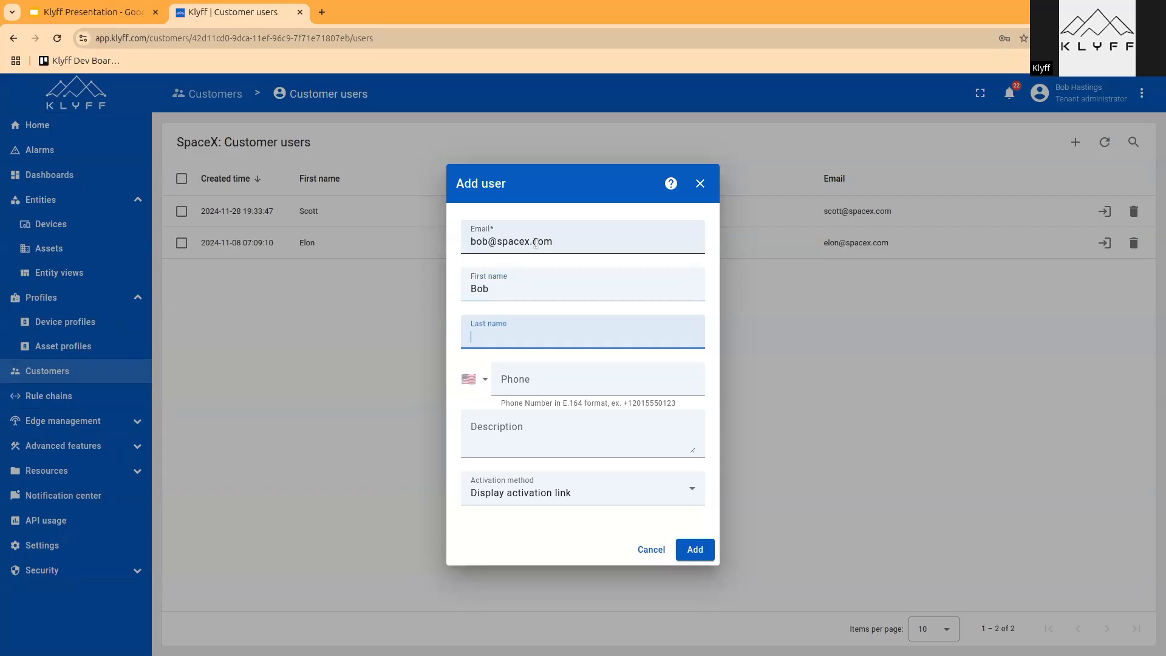
{"action": "key", "text": "Tab"}
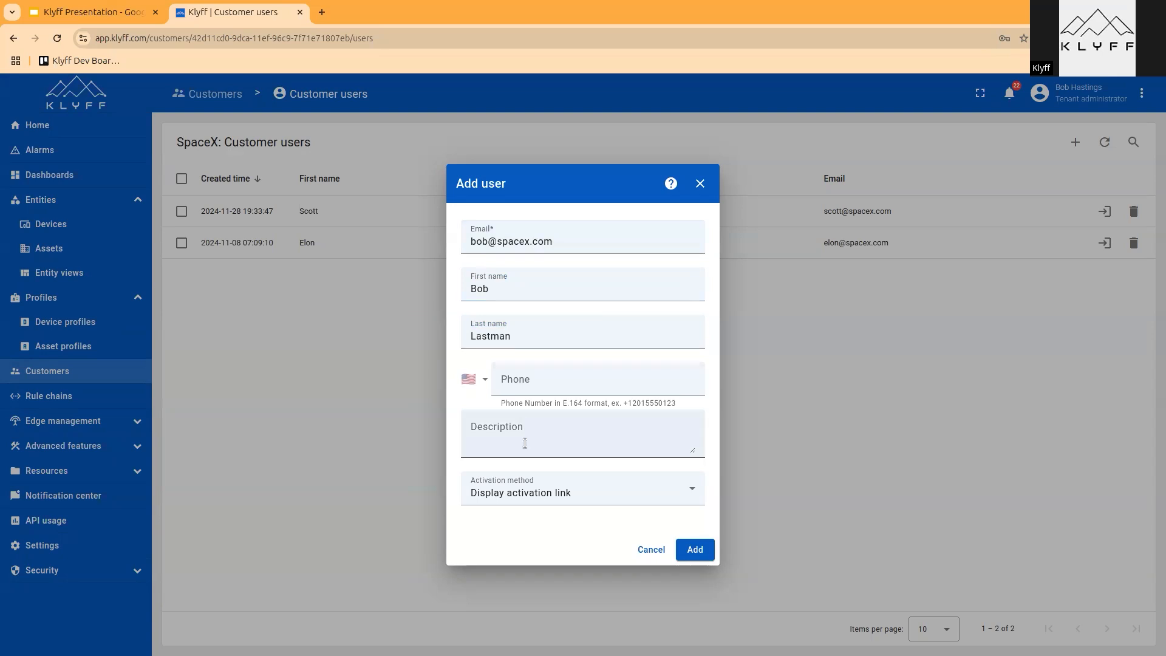
{"action": "left_click", "coordinate": [693, 550]}
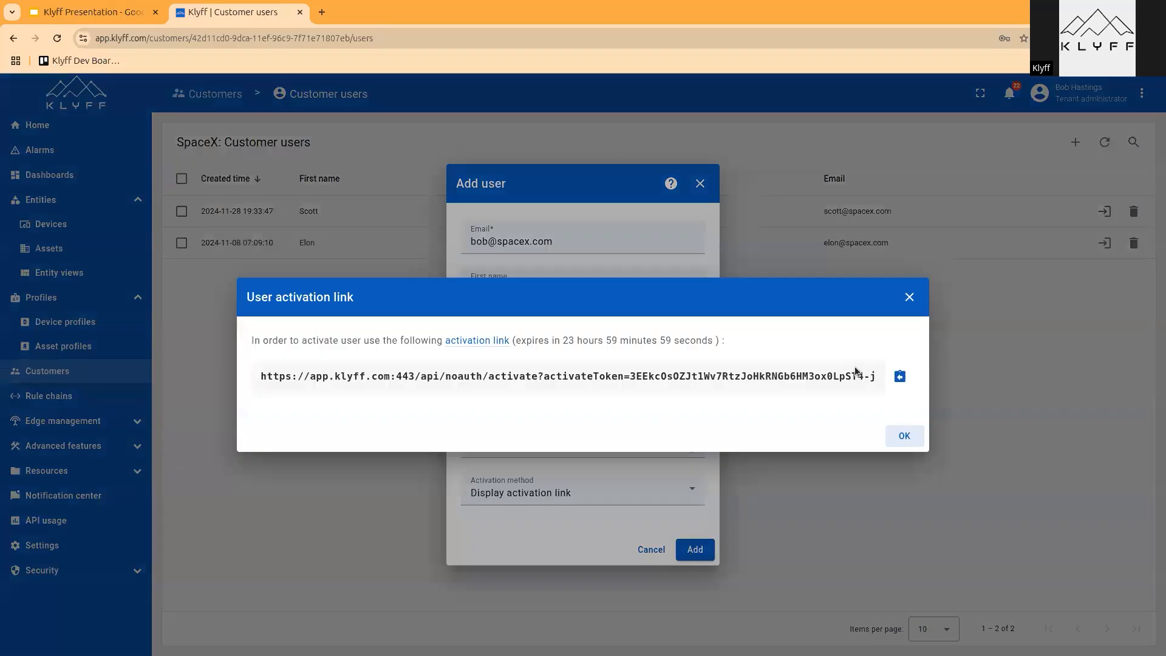
{"action": "left_click", "coordinate": [899, 378]}
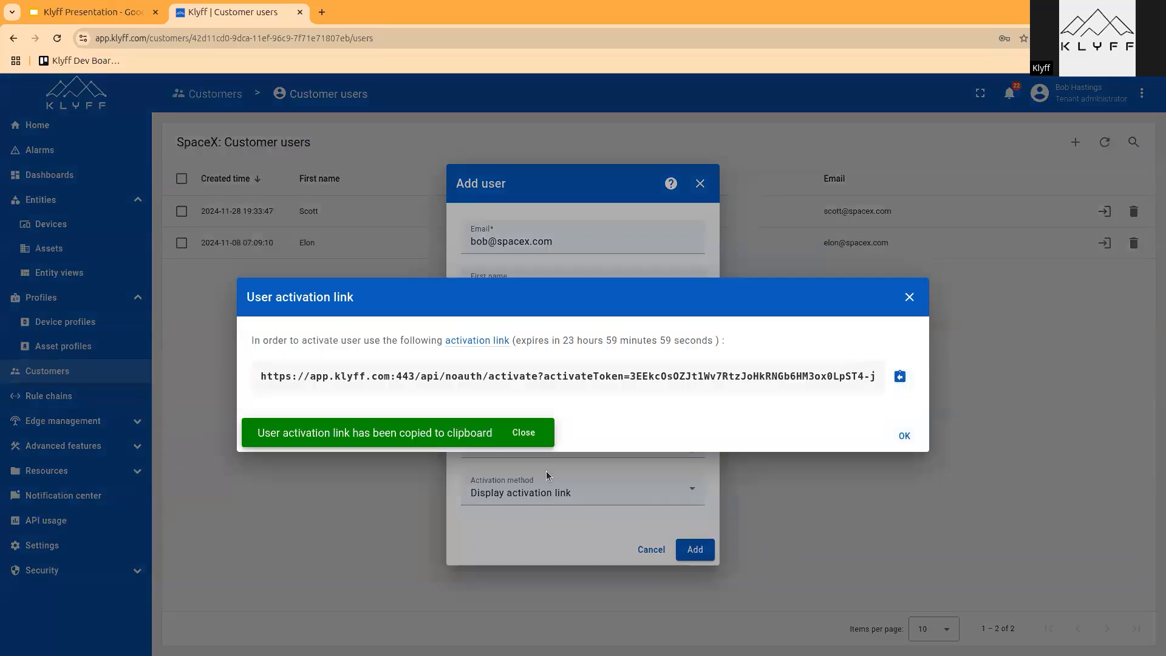
{"action": "left_click", "coordinate": [904, 436]}
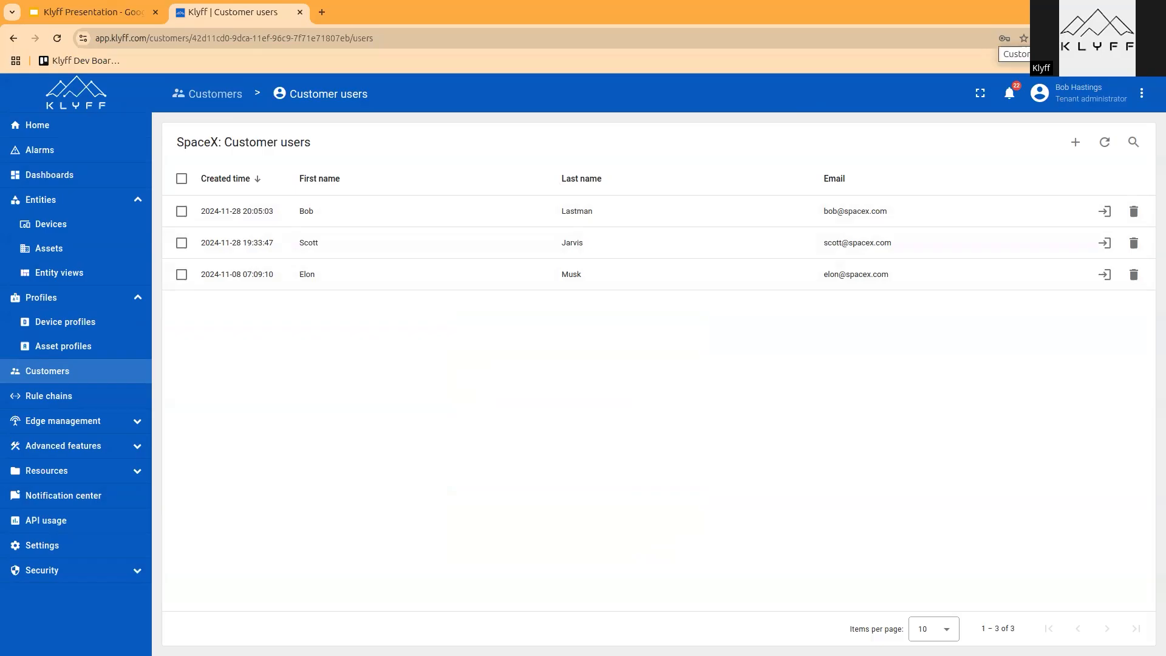
Open a new private browsing window and load the Klyff site.
{"action": "left_click", "coordinate": [1152, 37]}
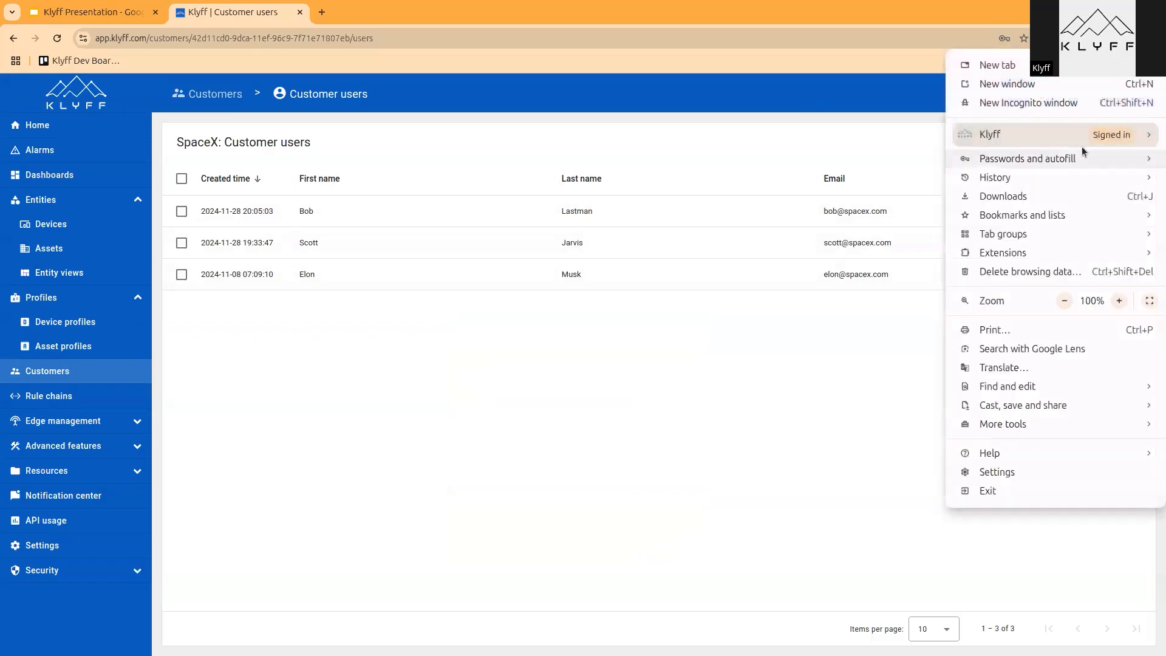
{"action": "left_click", "coordinate": [1038, 107]}
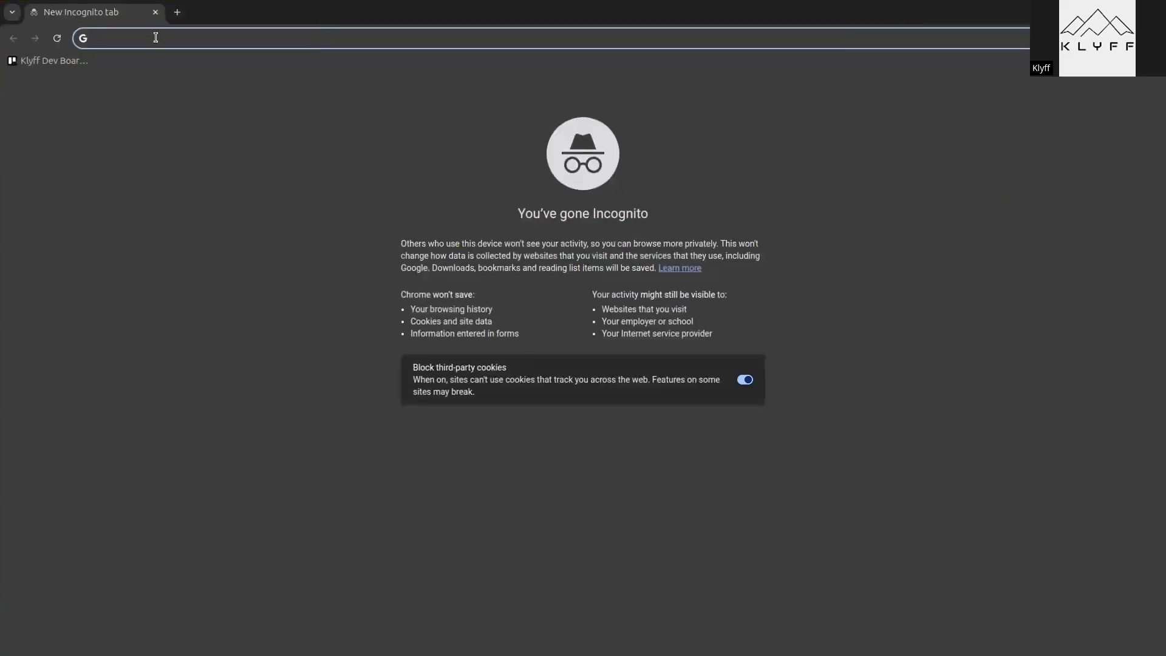
{"action": "type", "text": "app"}
{"action": "key", "text": "Return"}
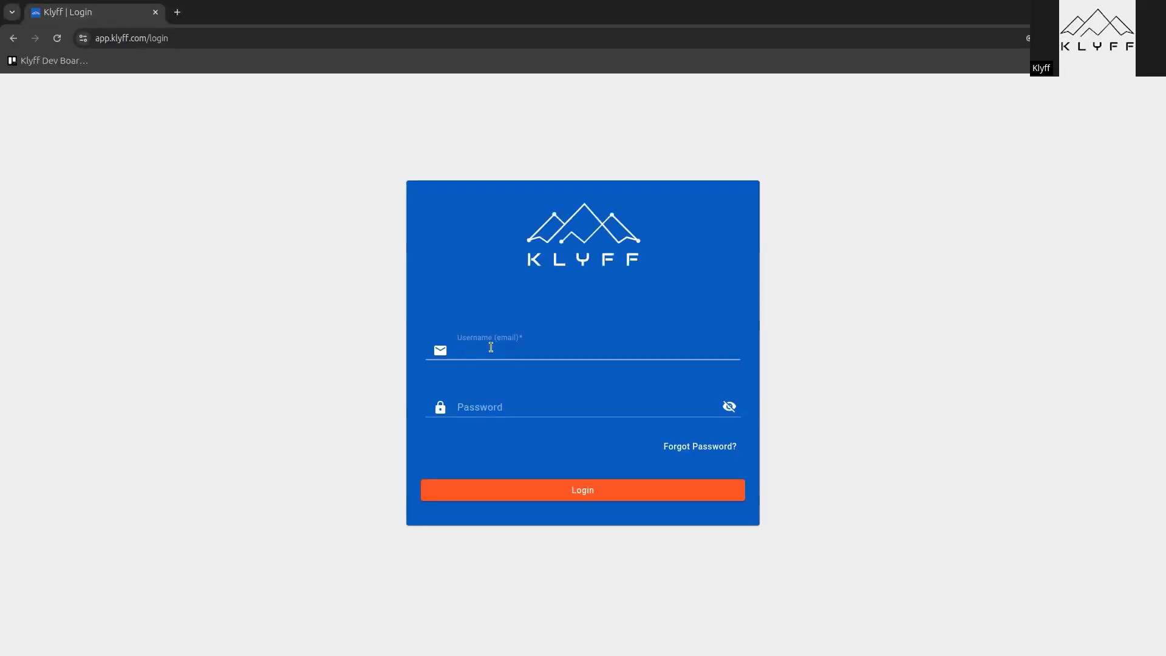
Open the pasted activation link, create the new user's password, then return to the admin window.
{"action": "left_click", "coordinate": [180, 38]}
{"action": "key", "text": "ctrl+v"}
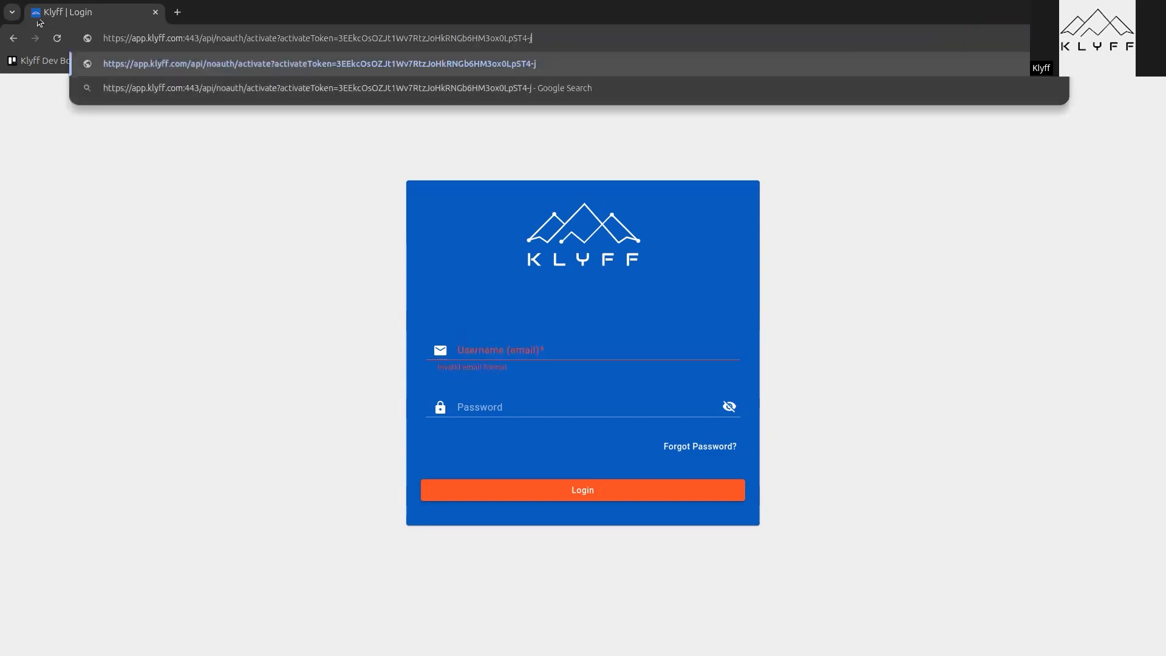
{"action": "key", "text": "Return"}
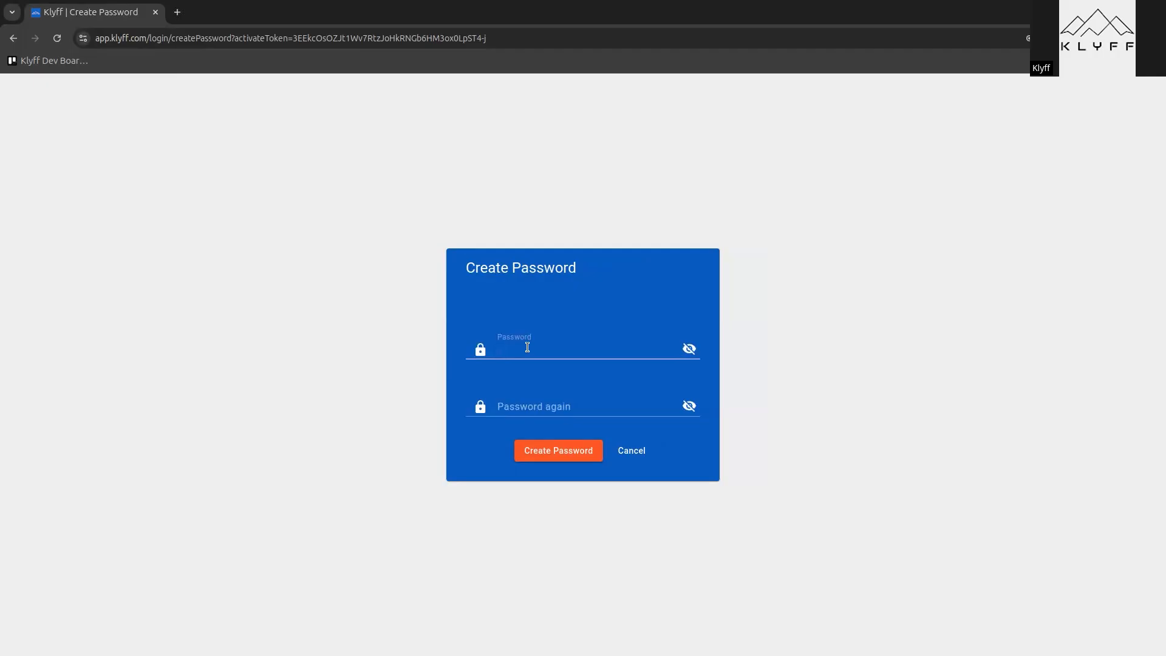
{"action": "key", "text": "Tab"}
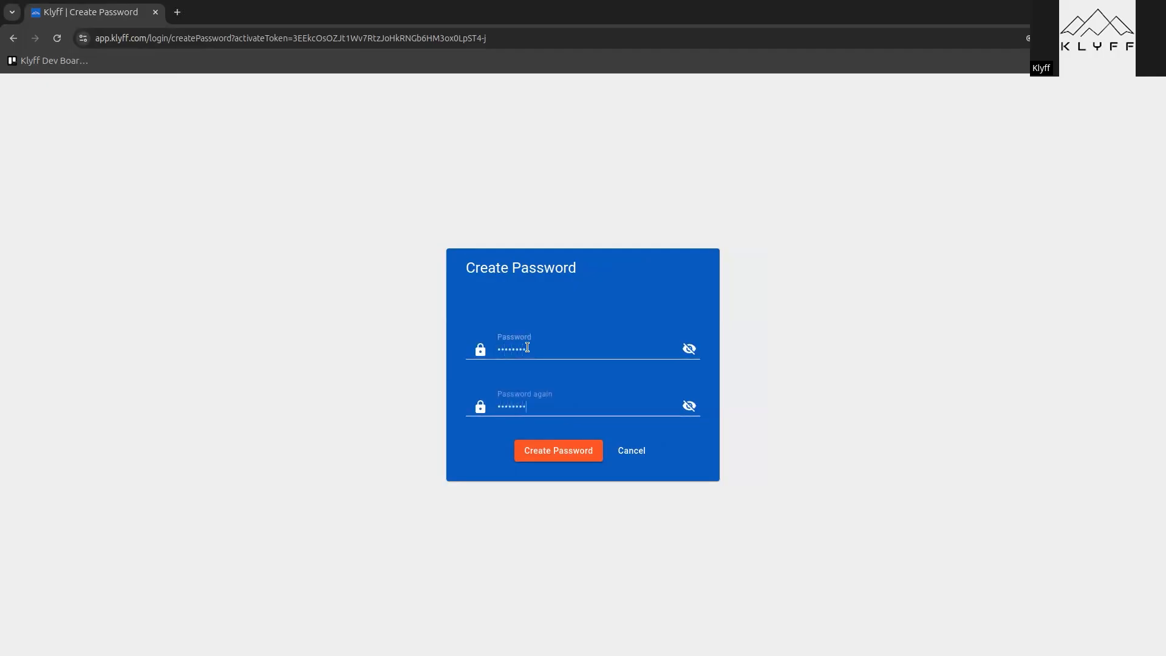
{"action": "left_click", "coordinate": [557, 455]}
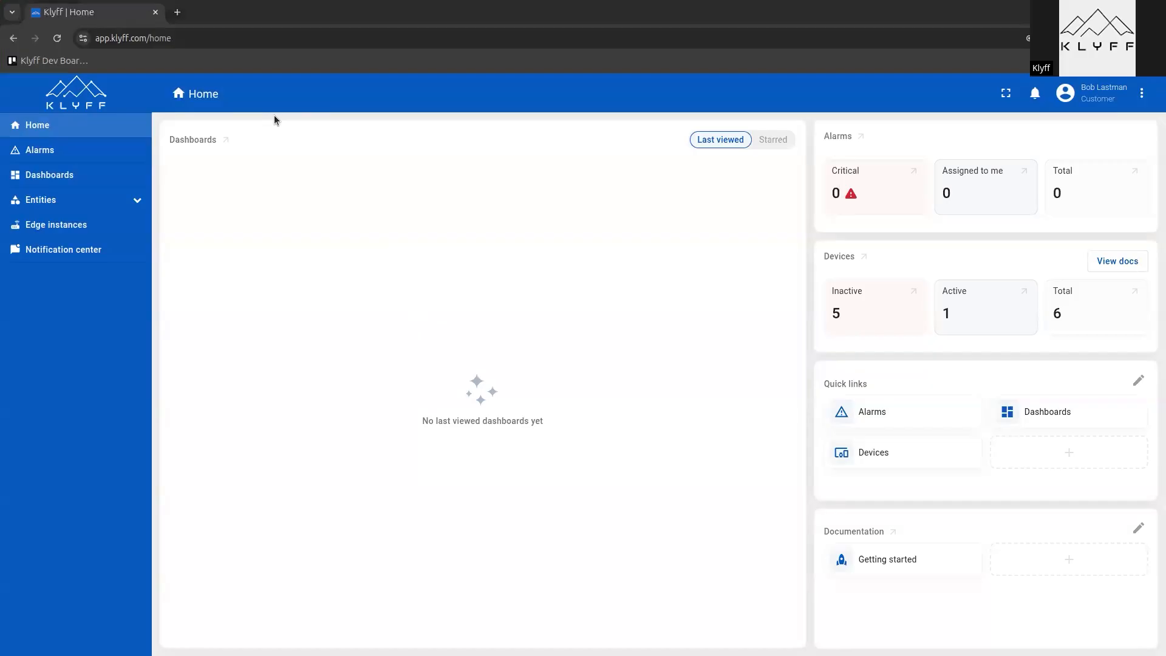
{"action": "key", "text": "alt+Tab"}
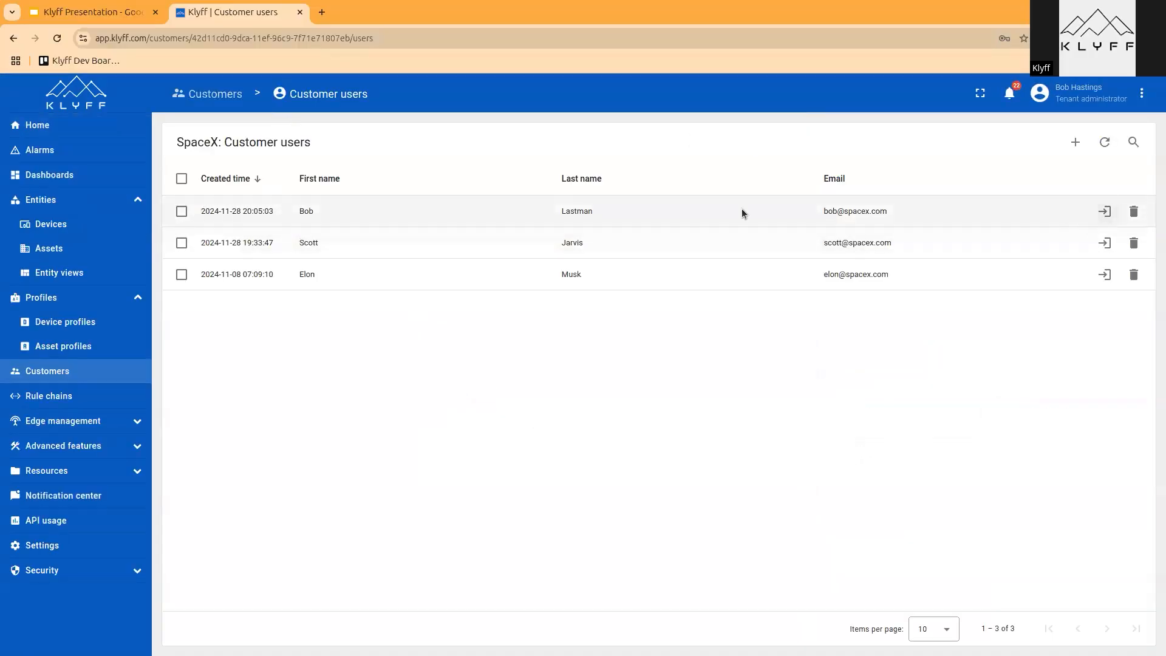
Set SpaceX Dash as the new customer user's default dashboard and save the user details.
{"action": "left_click", "coordinate": [663, 217]}
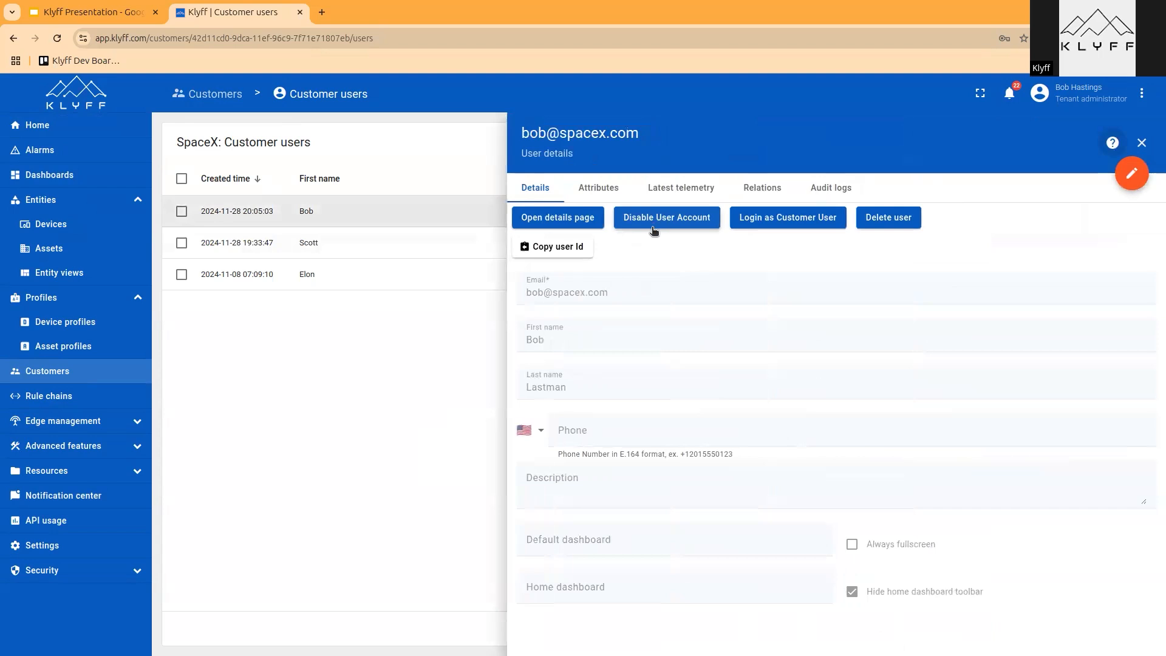
{"action": "left_click", "coordinate": [1123, 186]}
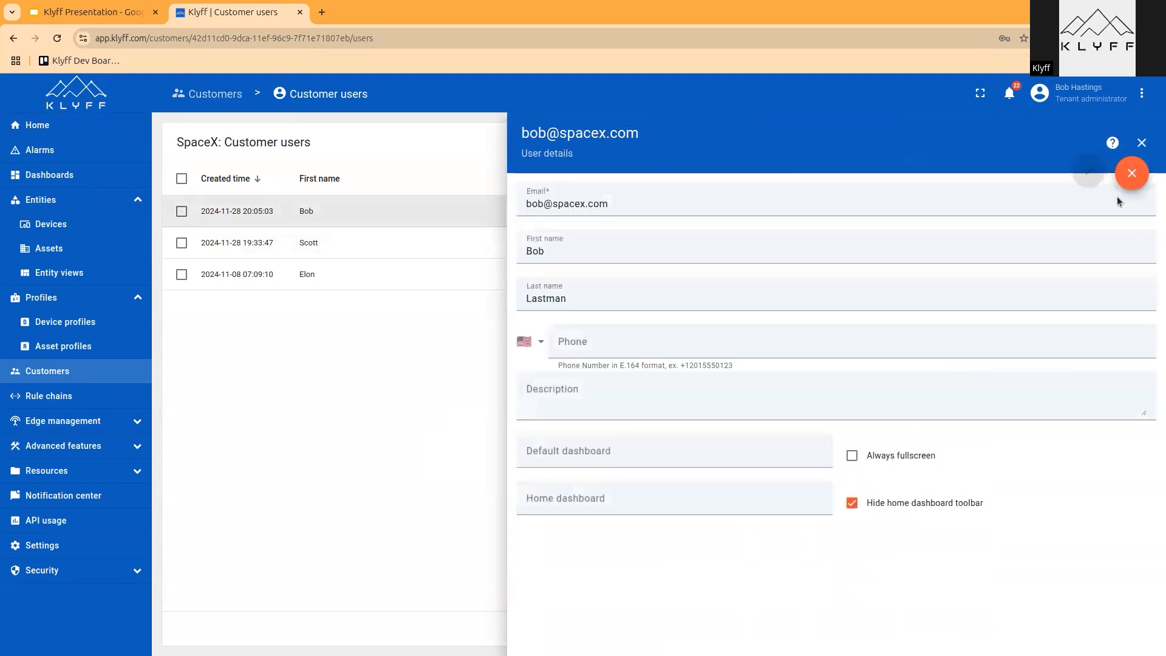
{"action": "left_click", "coordinate": [680, 452]}
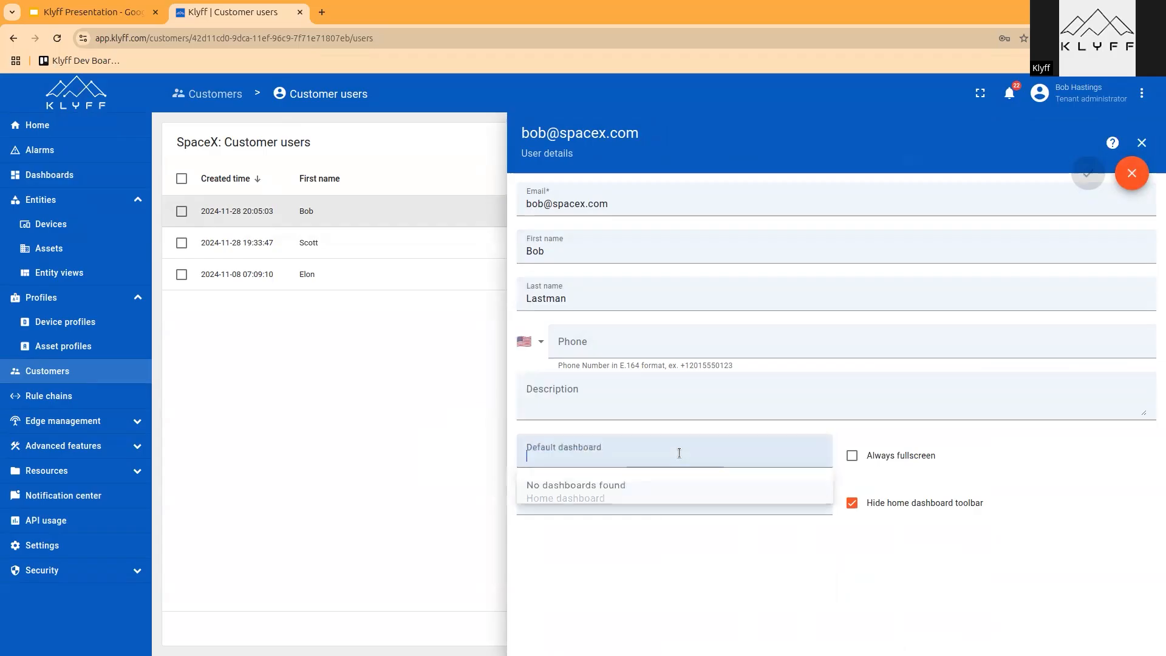
{"action": "left_click", "coordinate": [612, 498]}
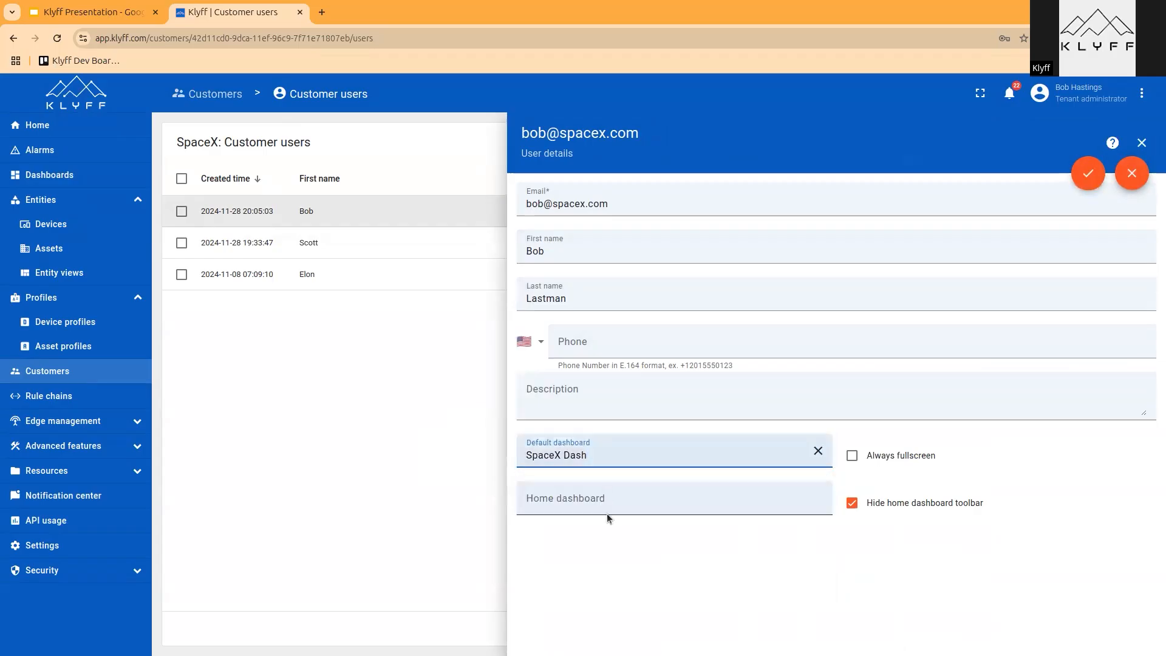
{"action": "left_click", "coordinate": [1087, 175]}
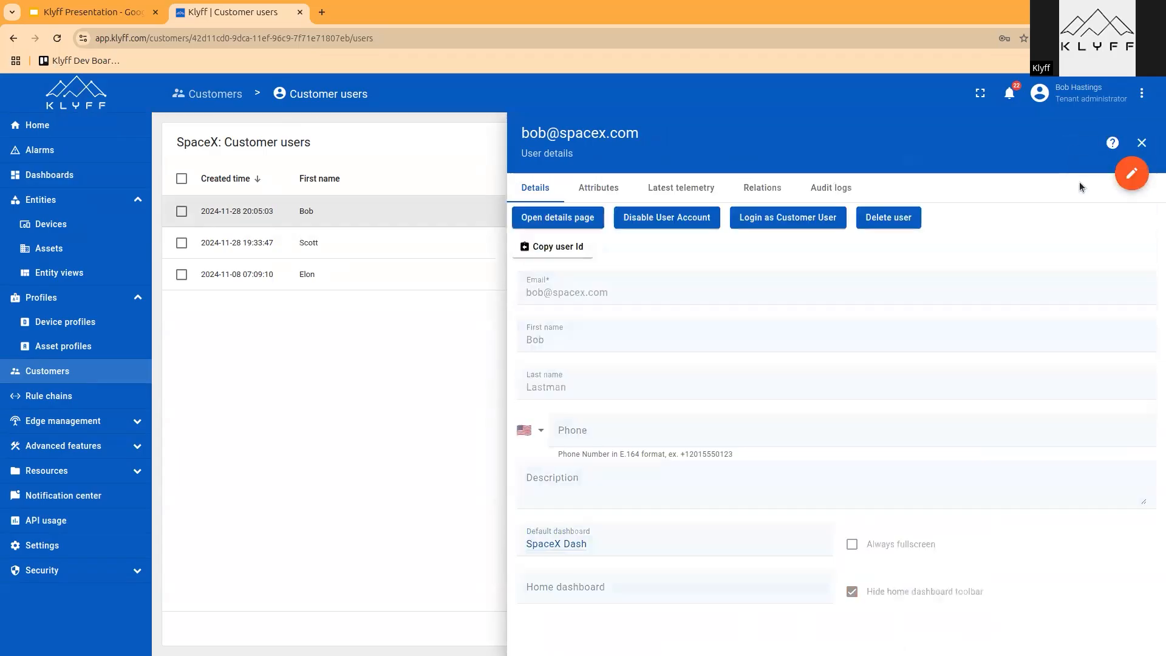
{"action": "left_click", "coordinate": [1141, 142]}
{"action": "key", "text": "alt+Tab"}
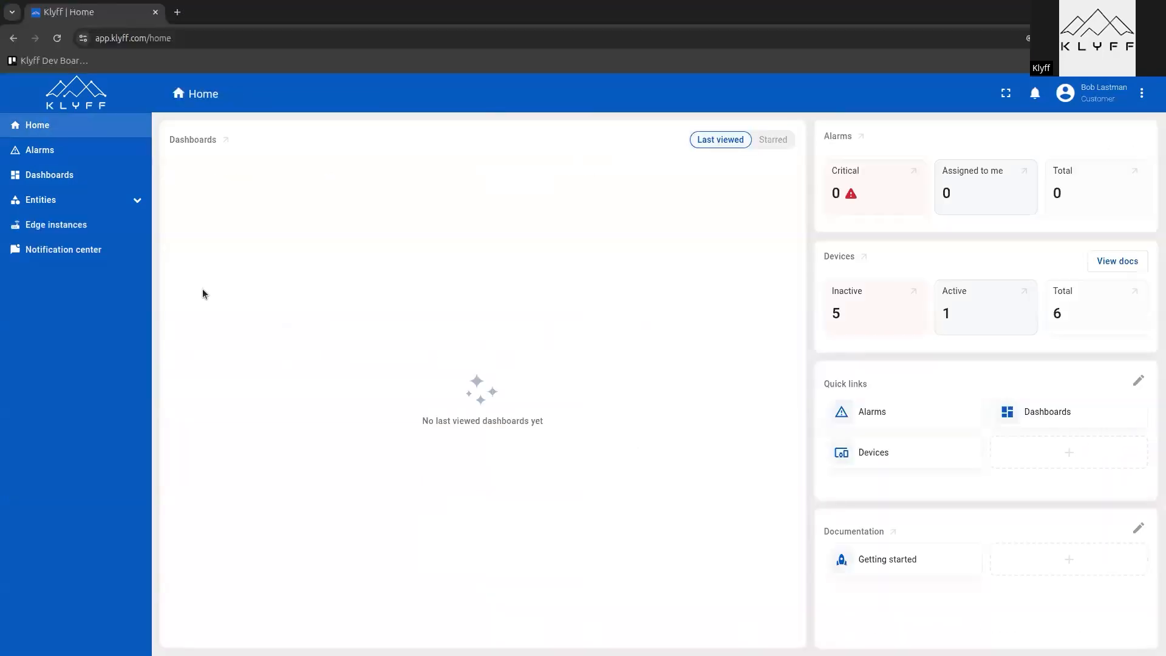
Log out and sign back in with the customer user's e-mail and password.
{"action": "left_click", "coordinate": [1142, 93]}
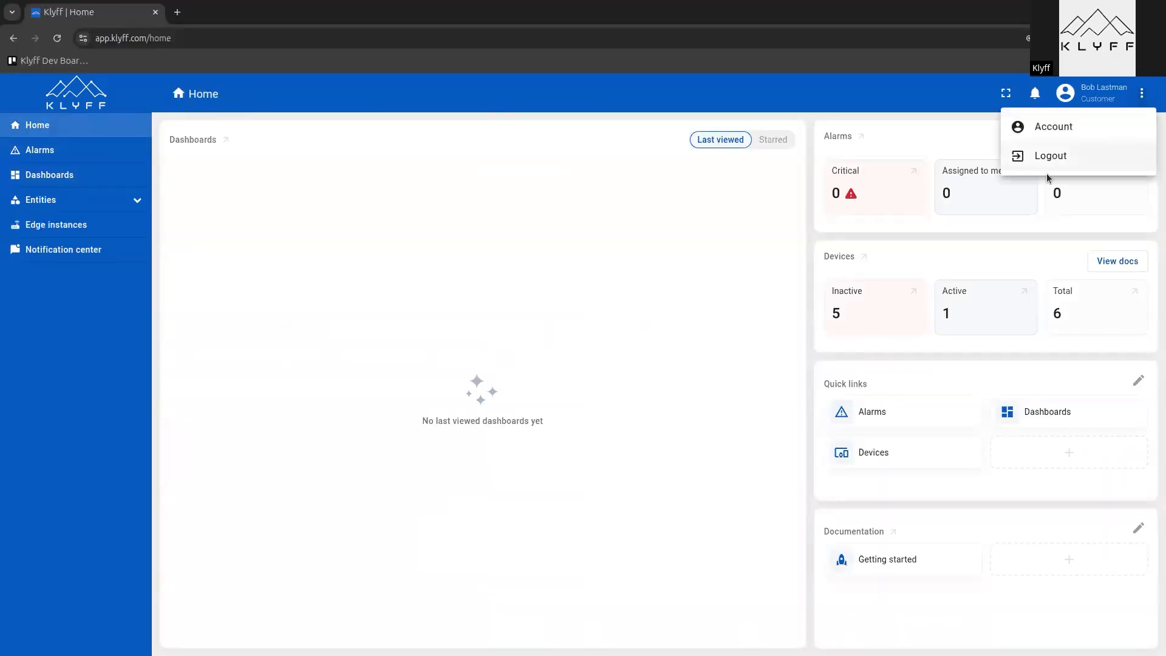
{"action": "left_click", "coordinate": [1045, 156]}
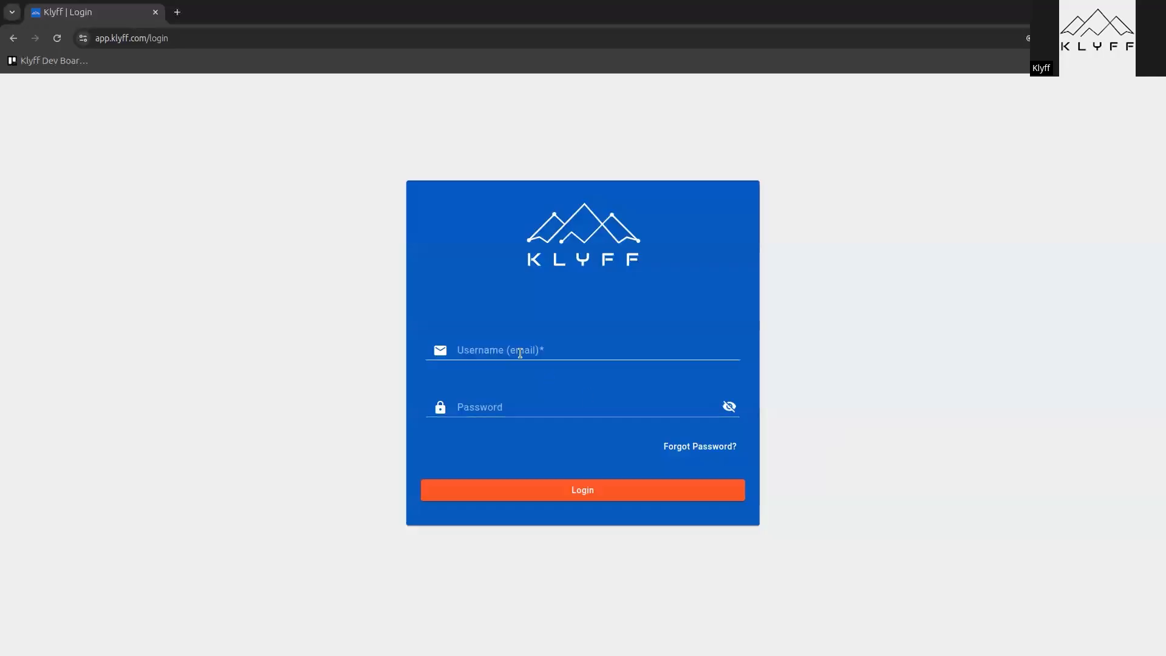
{"action": "left_click", "coordinate": [520, 345]}
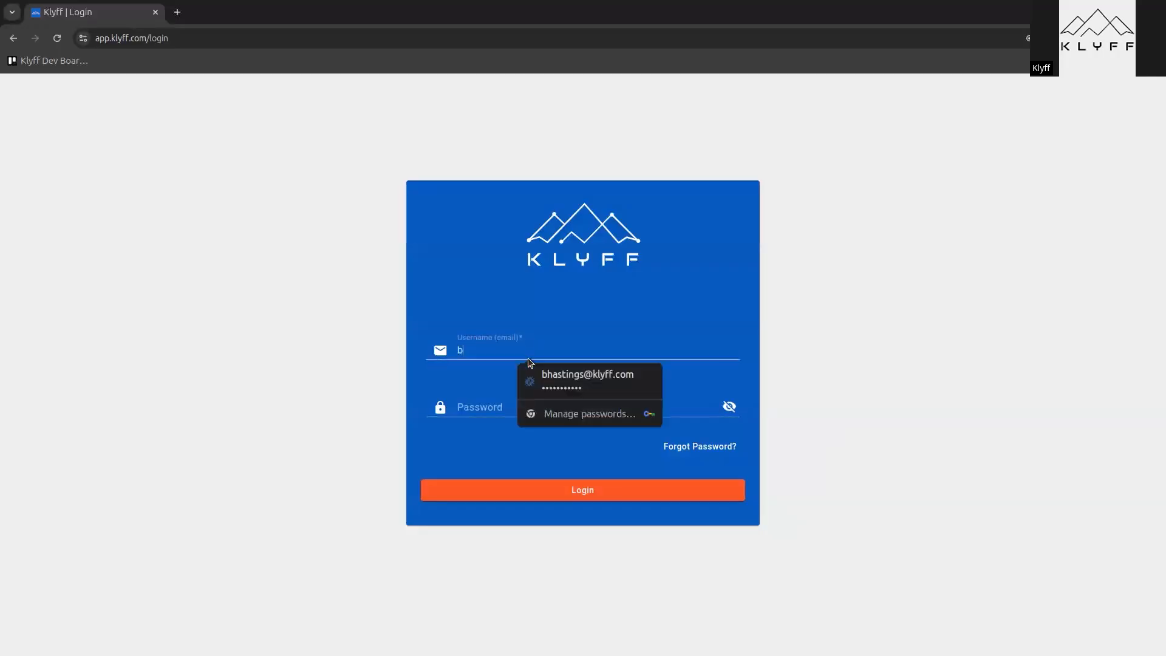
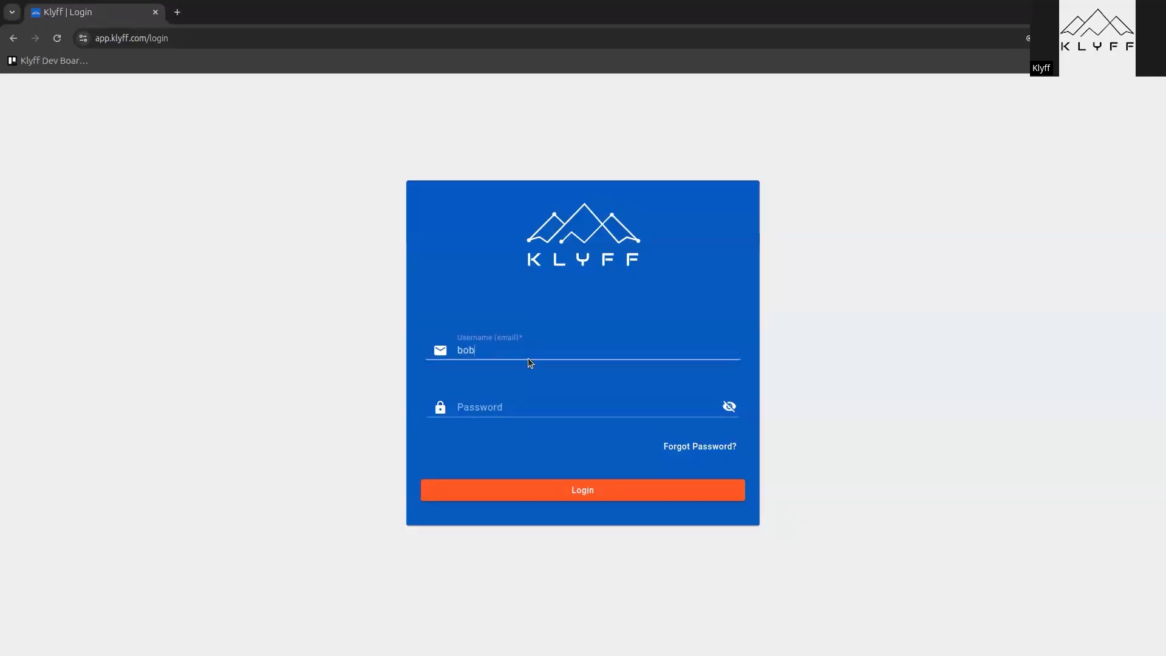
{"action": "key", "text": "Tab"}
{"action": "type", "text": "*******"}
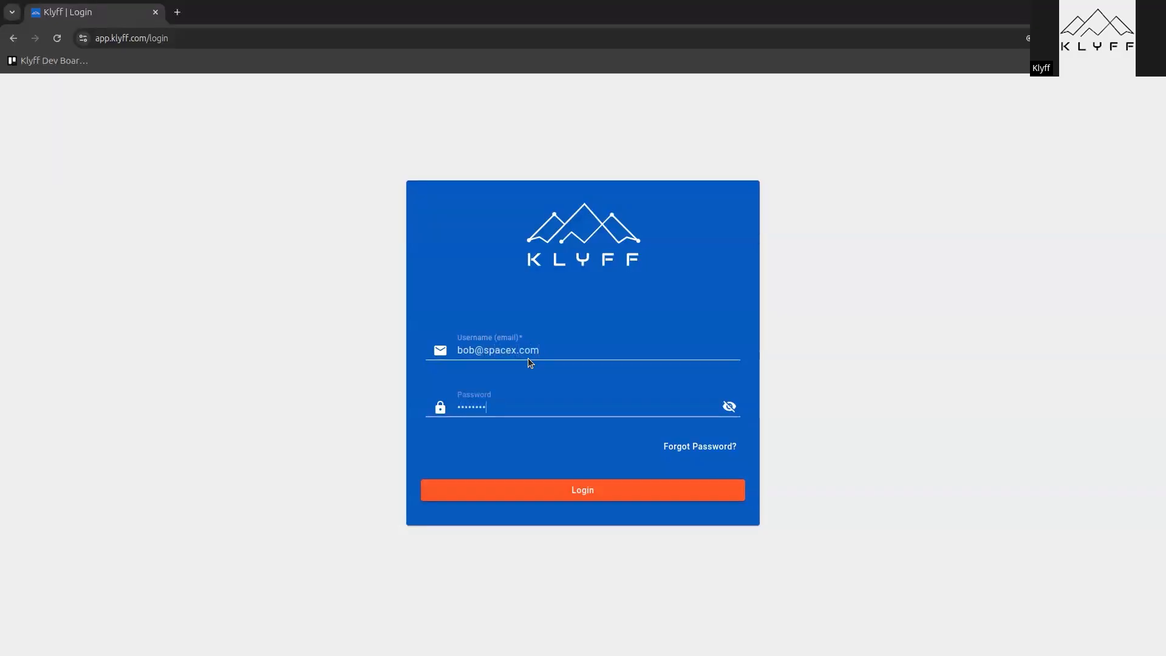
{"action": "key", "text": "Return"}
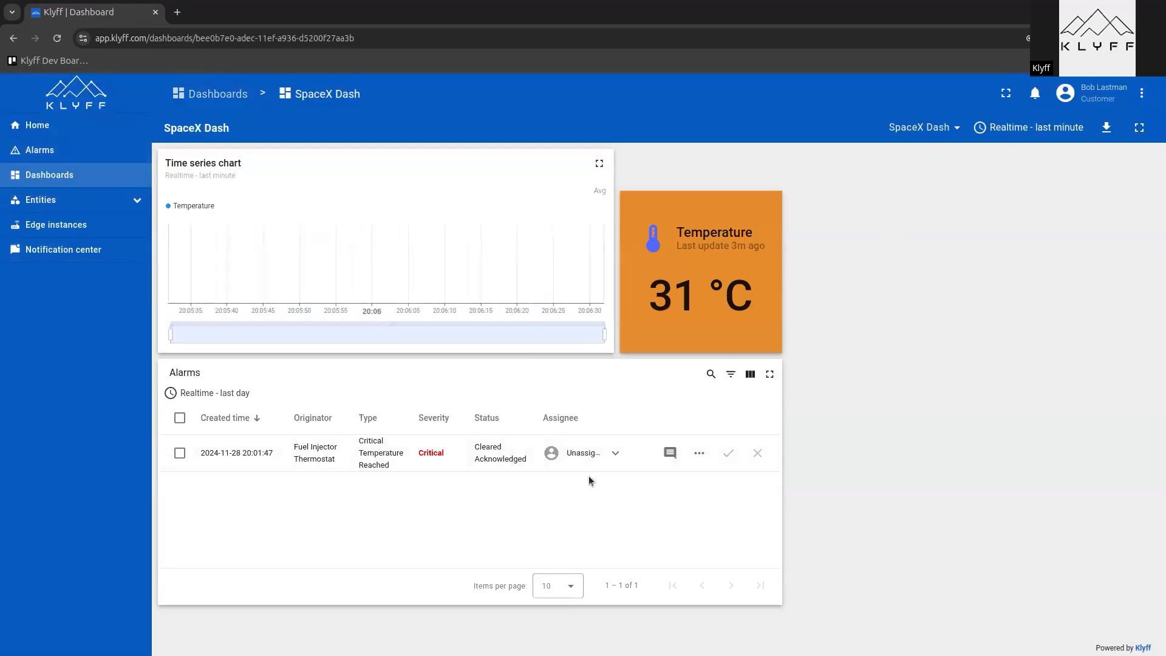
Check the customer's Devices list, then open SpaceX Dash from the Dashboards list.
{"action": "left_click", "coordinate": [98, 199]}
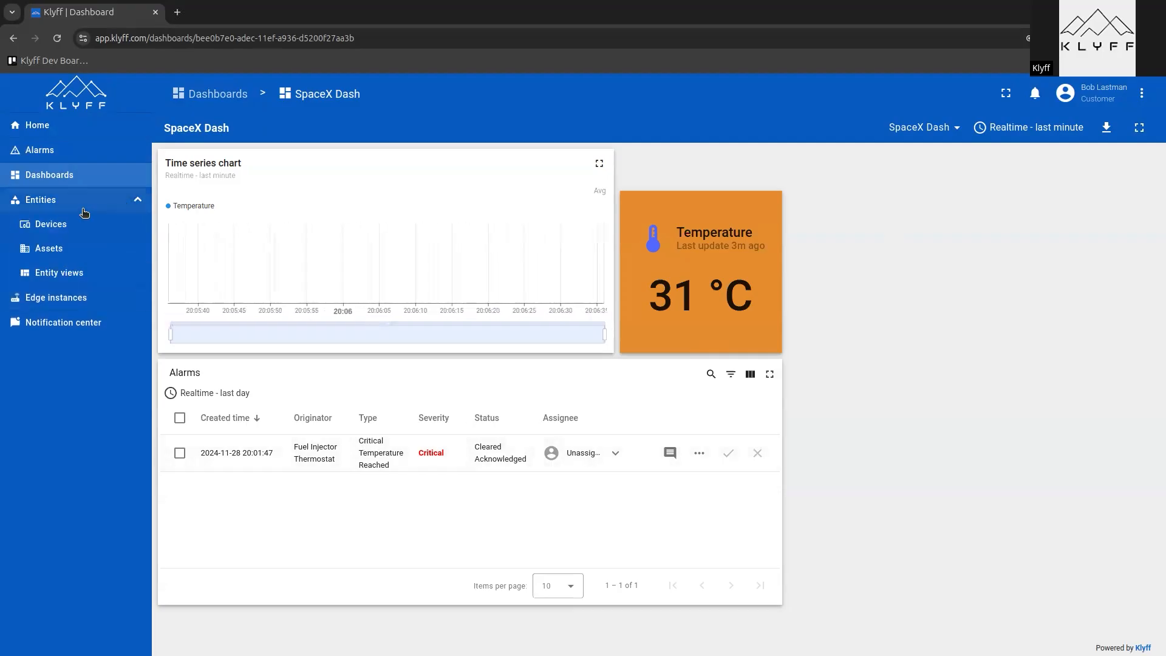
{"action": "left_click", "coordinate": [75, 226]}
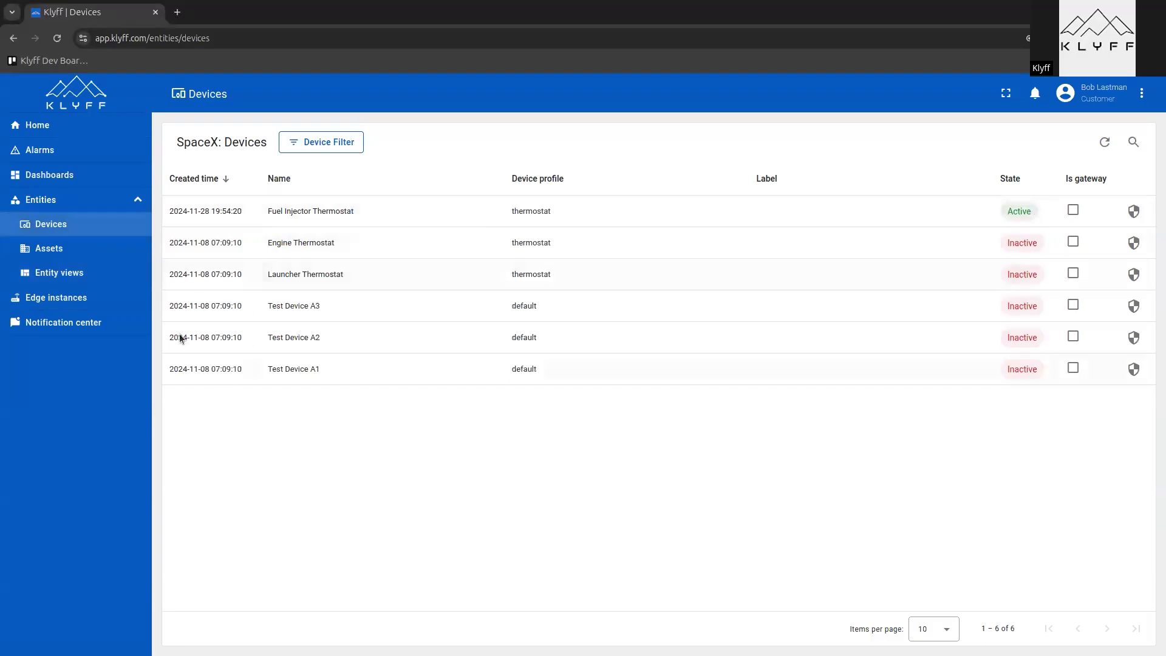
{"action": "left_click", "coordinate": [55, 176]}
{"action": "left_click", "coordinate": [535, 211]}
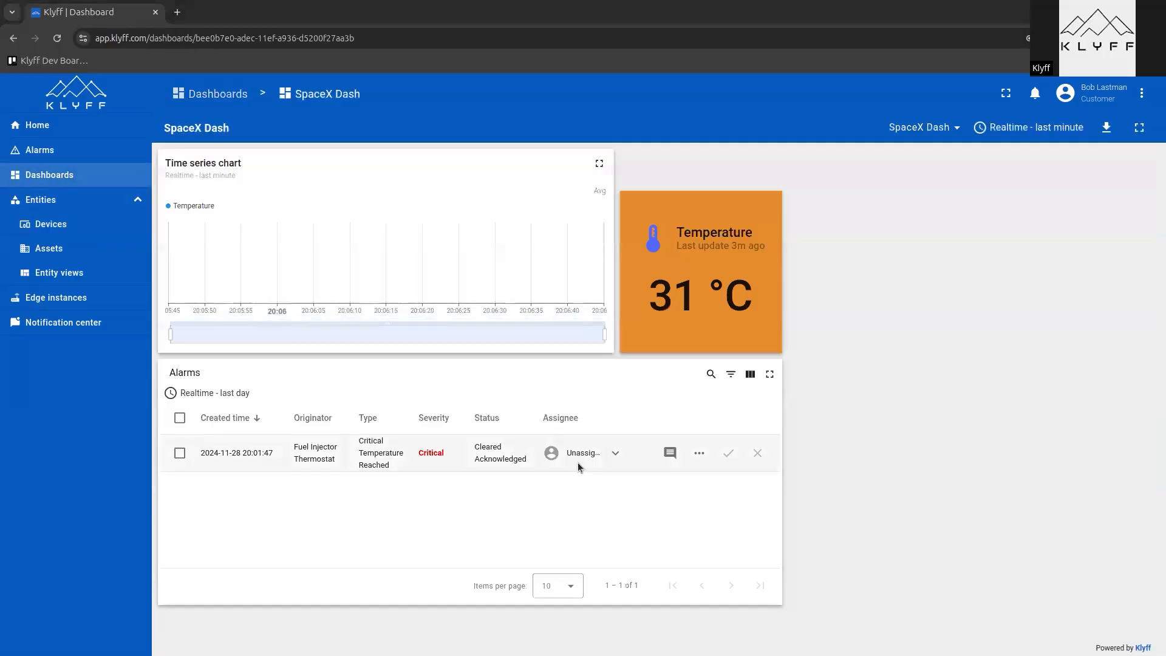
{"action": "key", "text": "alt+Tab"}
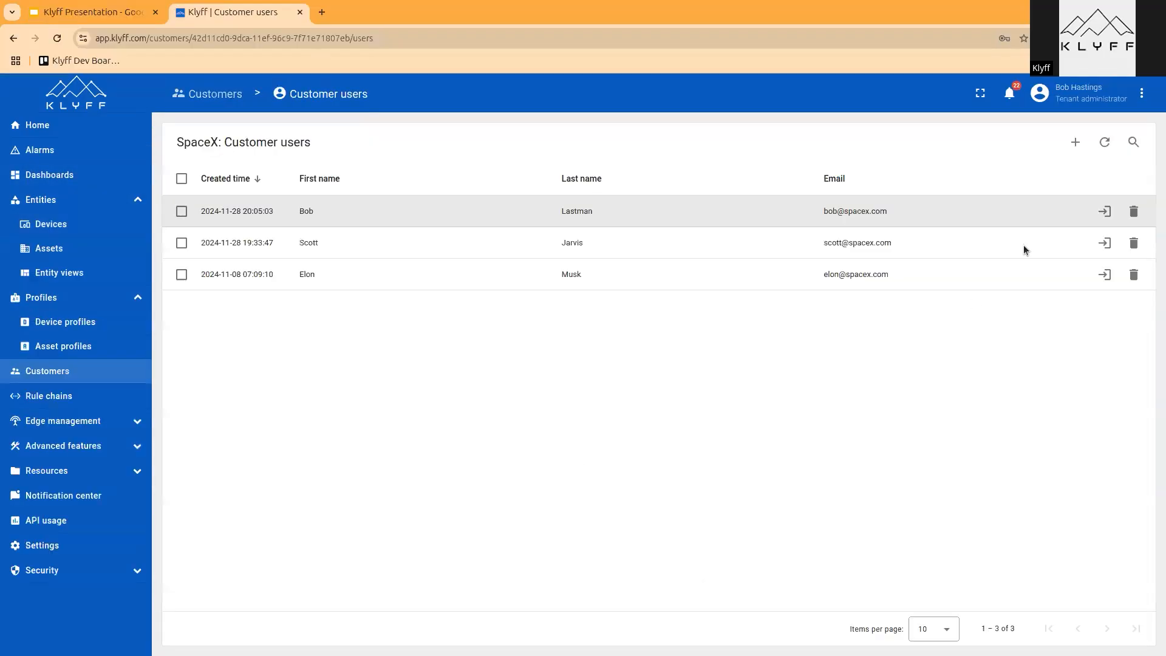
Enable Always fullscreen for the customer user's default dashboard and save the change.
{"action": "left_click", "coordinate": [605, 211]}
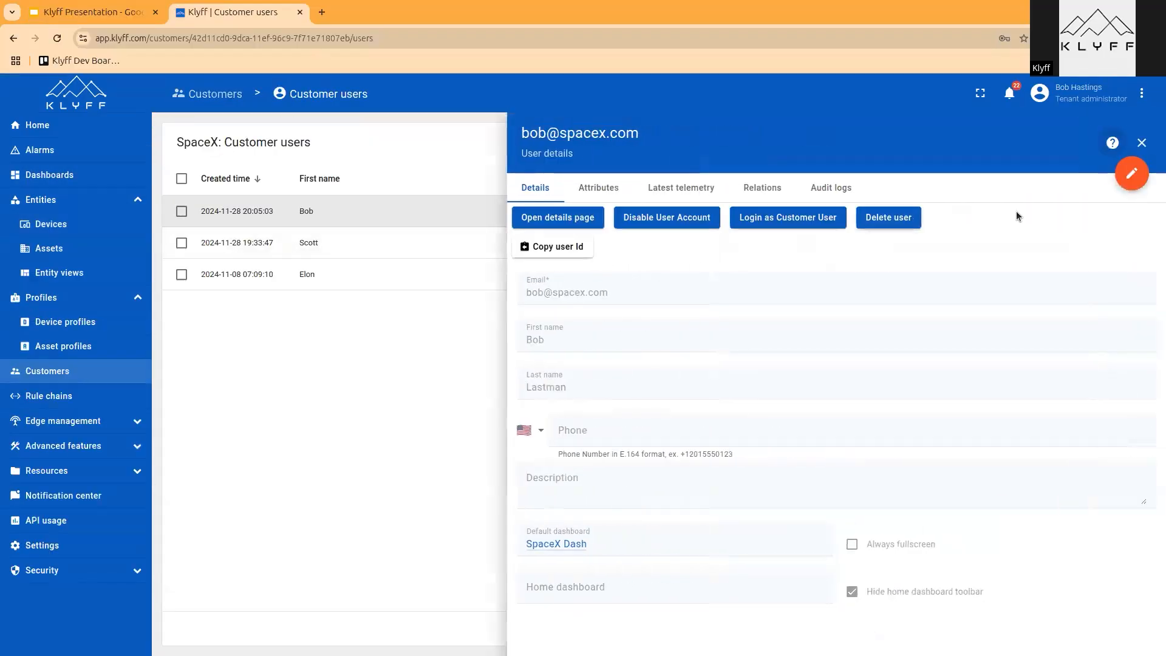
{"action": "left_click", "coordinate": [1132, 173]}
{"action": "left_click", "coordinate": [852, 457]}
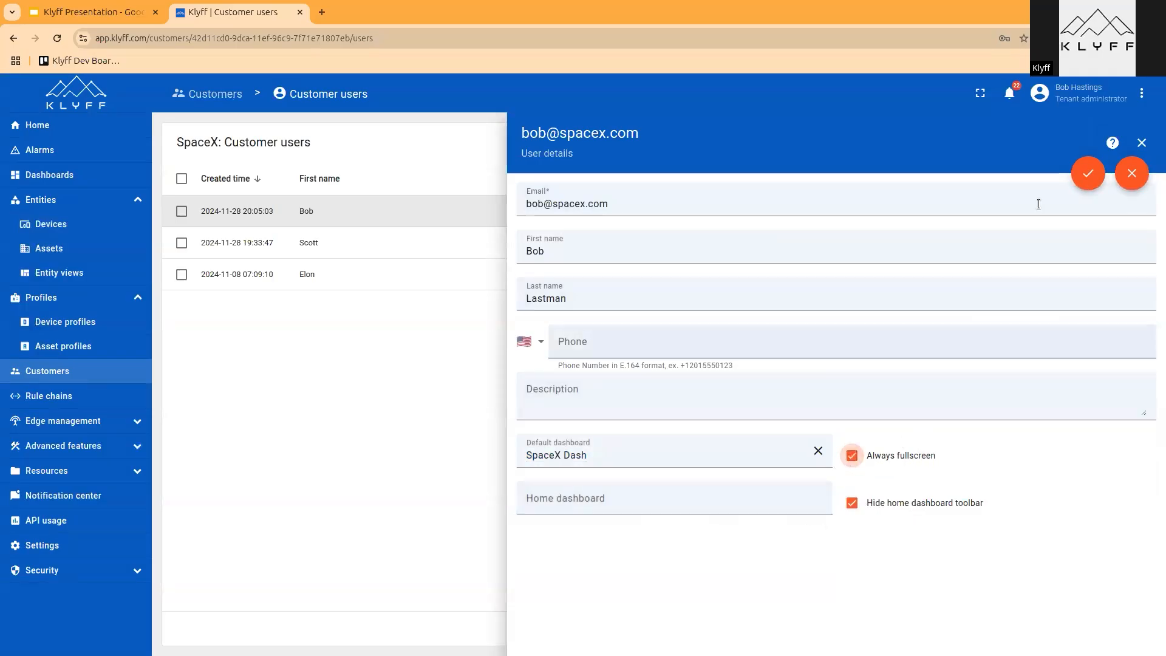
{"action": "left_click", "coordinate": [1087, 173]}
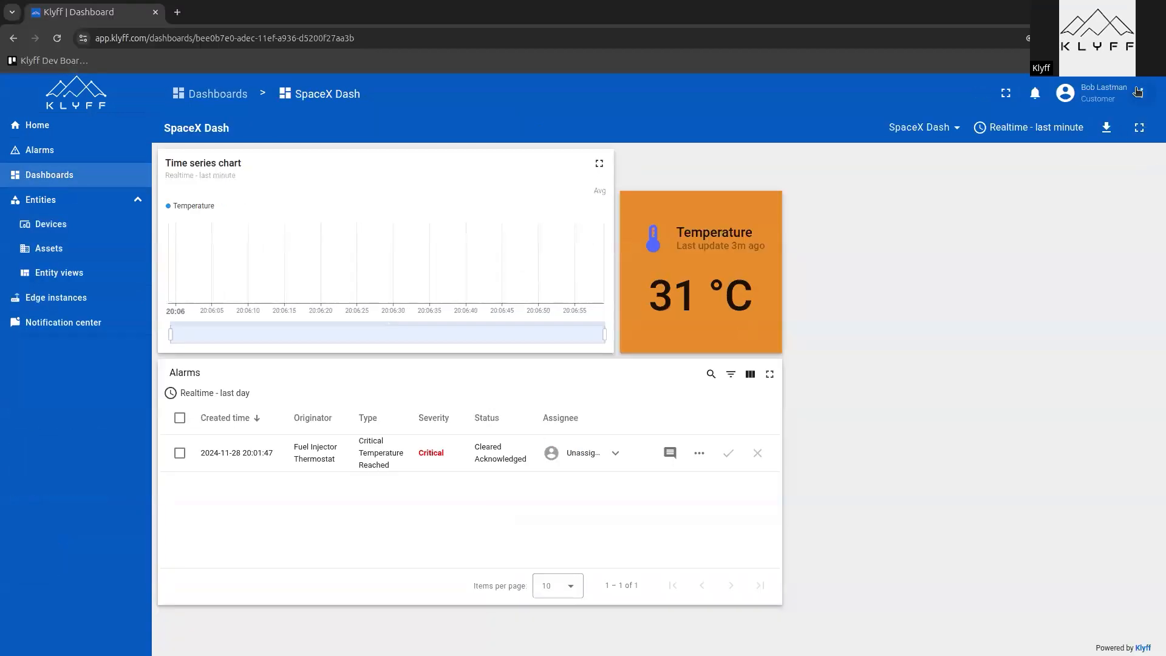
{"action": "left_click", "coordinate": [1142, 93]}
Log out and sign in again as the customer, landing on fullscreen SpaceX Dash at 31 °C.
{"action": "left_click", "coordinate": [1064, 150]}
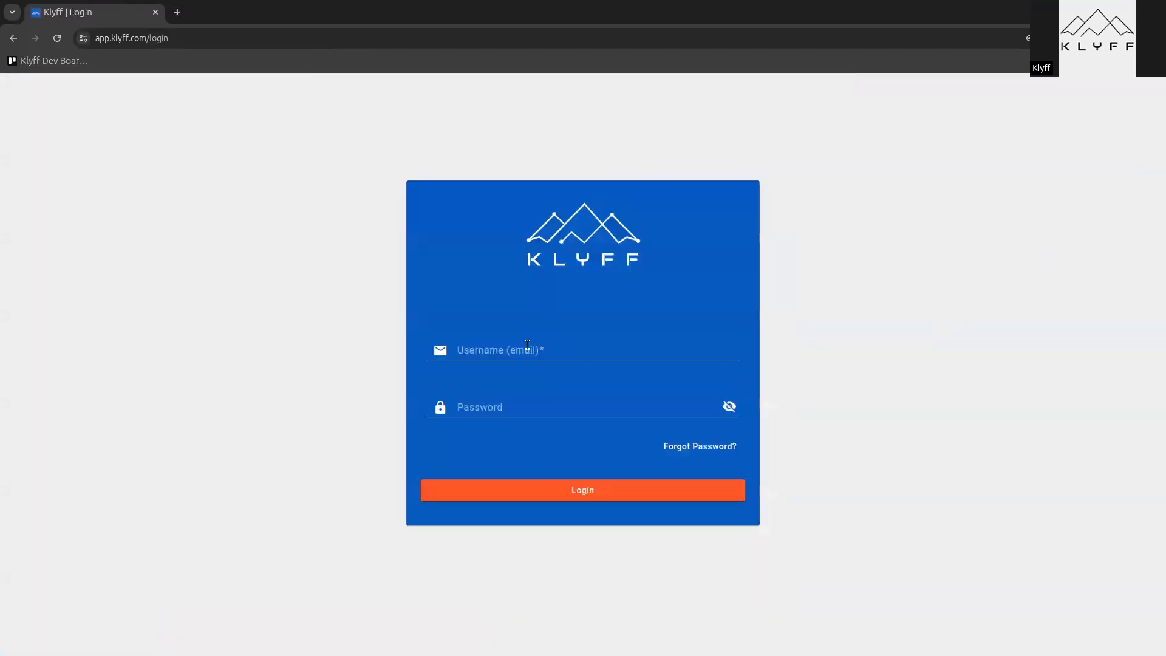
{"action": "left_click", "coordinate": [527, 344]}
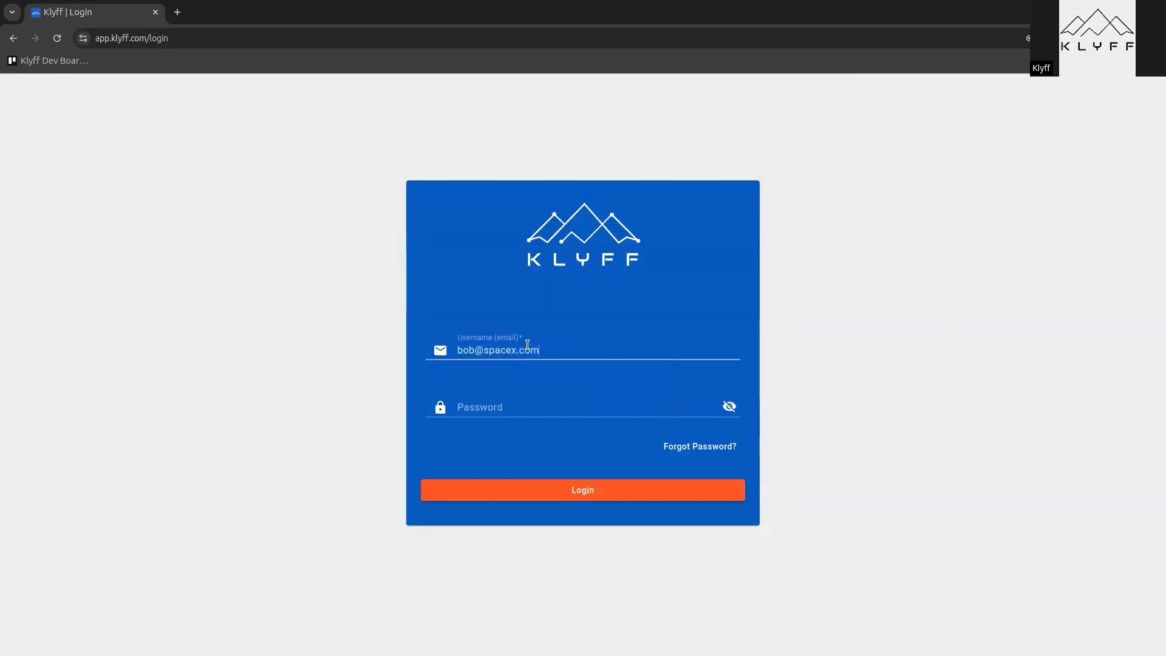
{"action": "key", "text": "Tab"}
{"action": "type", "text": "••••••••"}
{"action": "key", "text": "Return"}
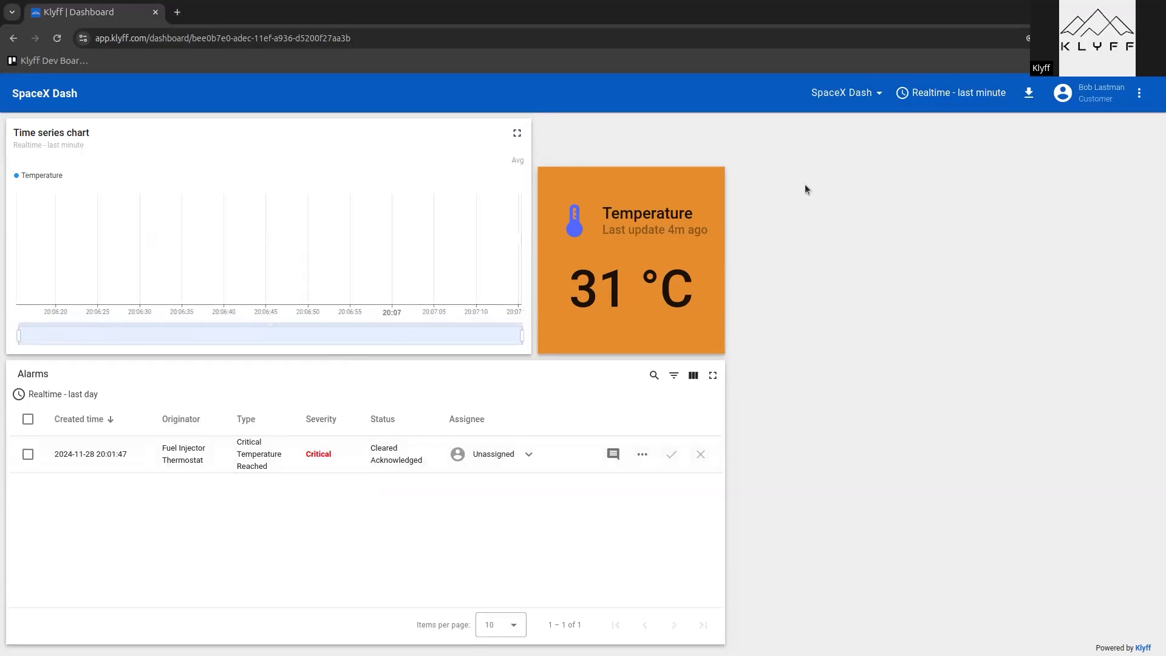
{"action": "left_click", "coordinate": [853, 93]}
{"action": "left_click", "coordinate": [856, 121]}
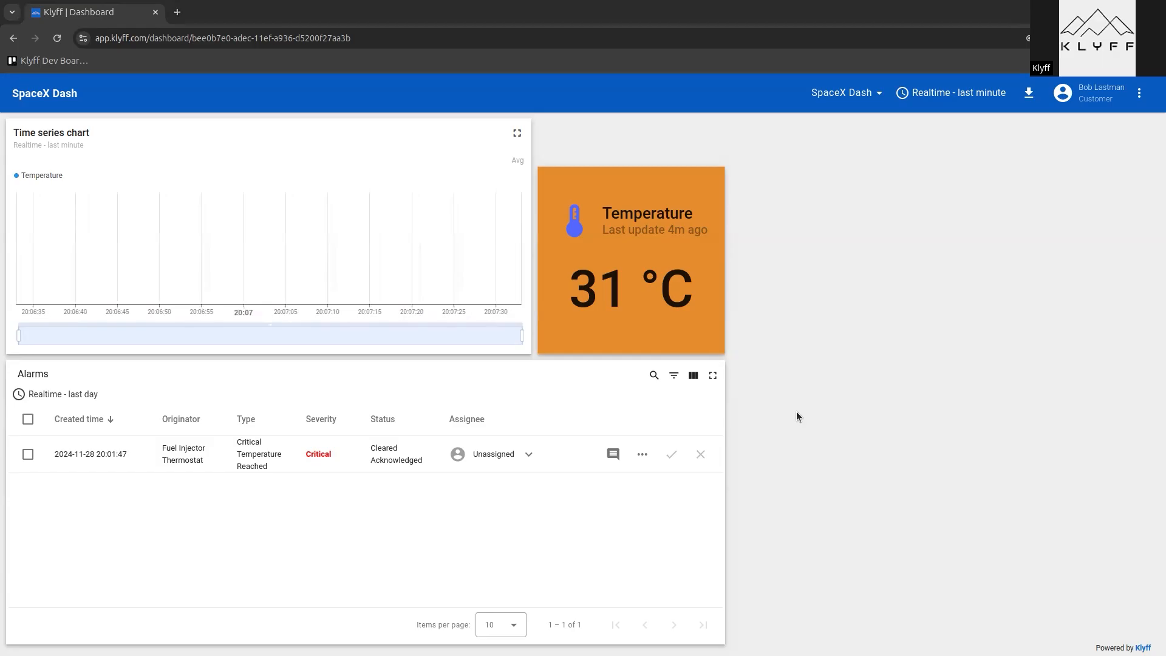
Resend the curl telemetry POST with temperature 32, then move and shrink the terminal.
{"action": "key", "text": "alt+Tab"}
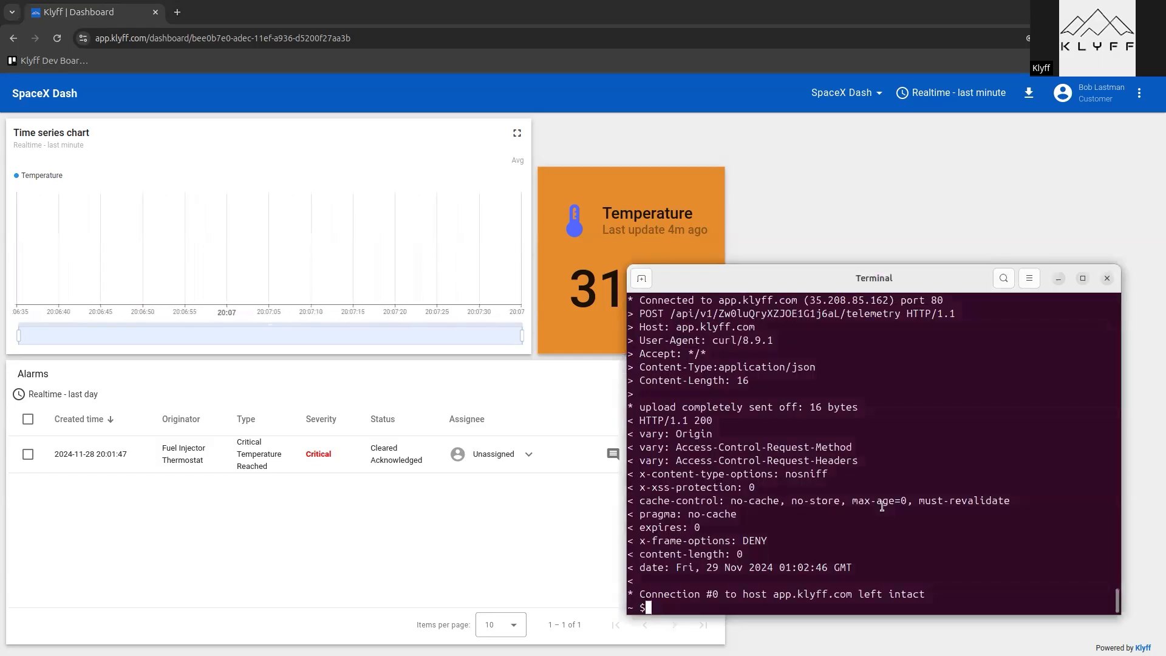
{"action": "key", "text": "Up"}
{"action": "key", "text": "Left"}
{"action": "key", "text": "Left"}
{"action": "key", "text": "BackSpace"}
{"action": "type", "text": "2"}
{"action": "key", "text": "Return"}
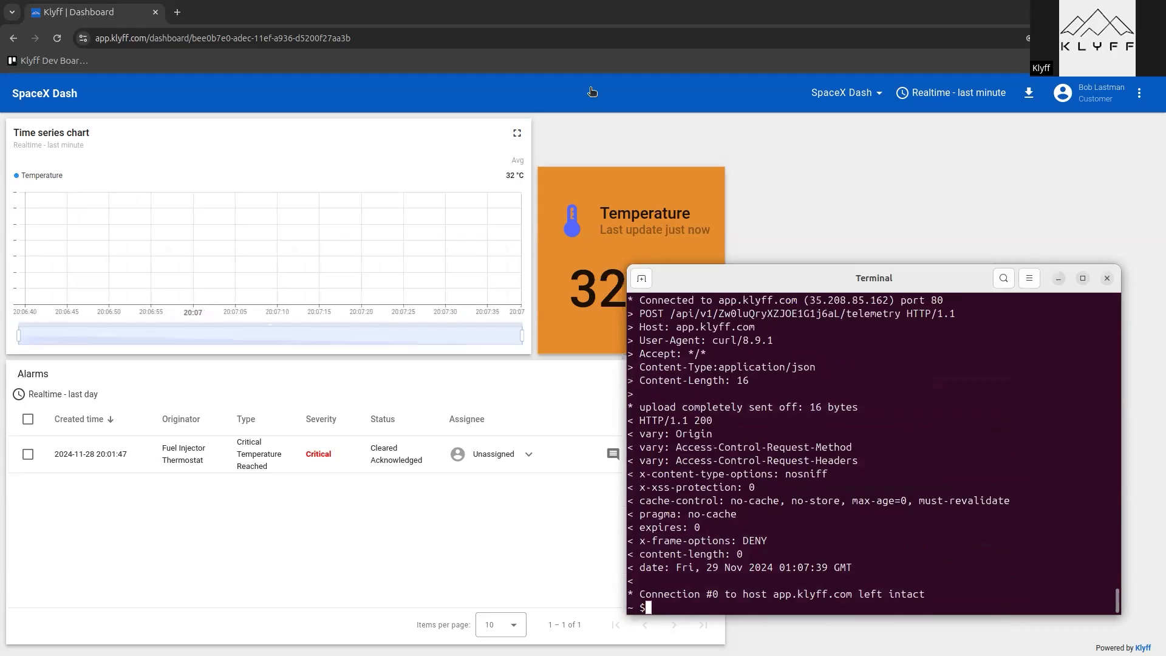
{"action": "left_click_drag", "start_coordinate": [834, 277], "coordinate": [718, 297]}
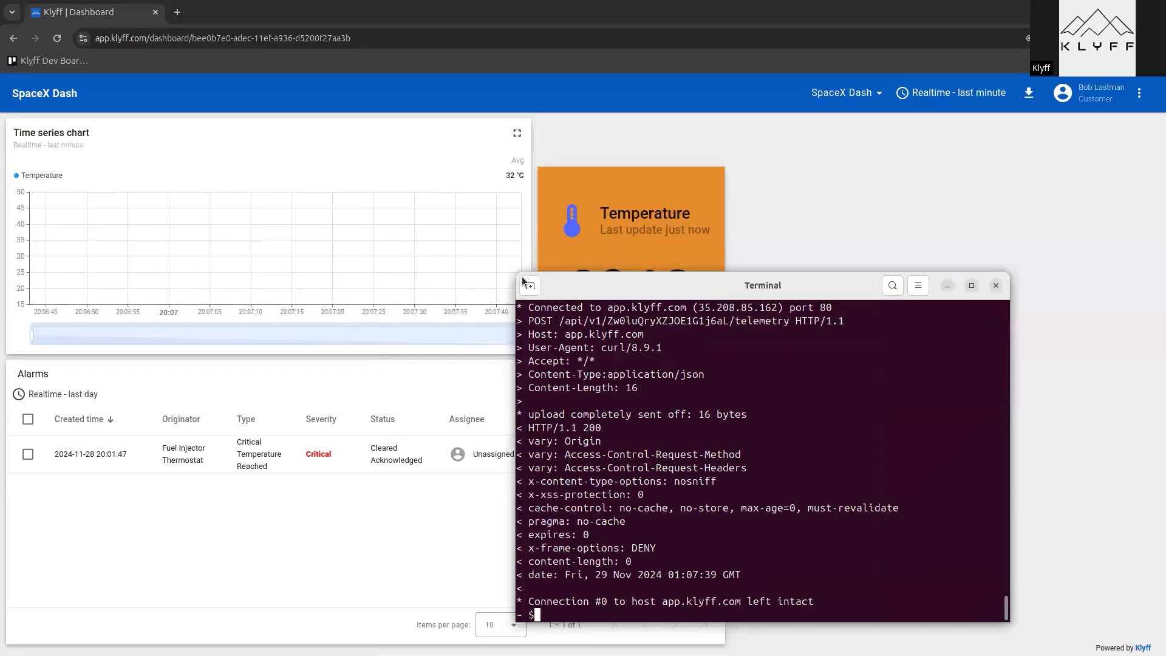
{"action": "left_click_drag", "start_coordinate": [522, 276], "coordinate": [738, 366]}
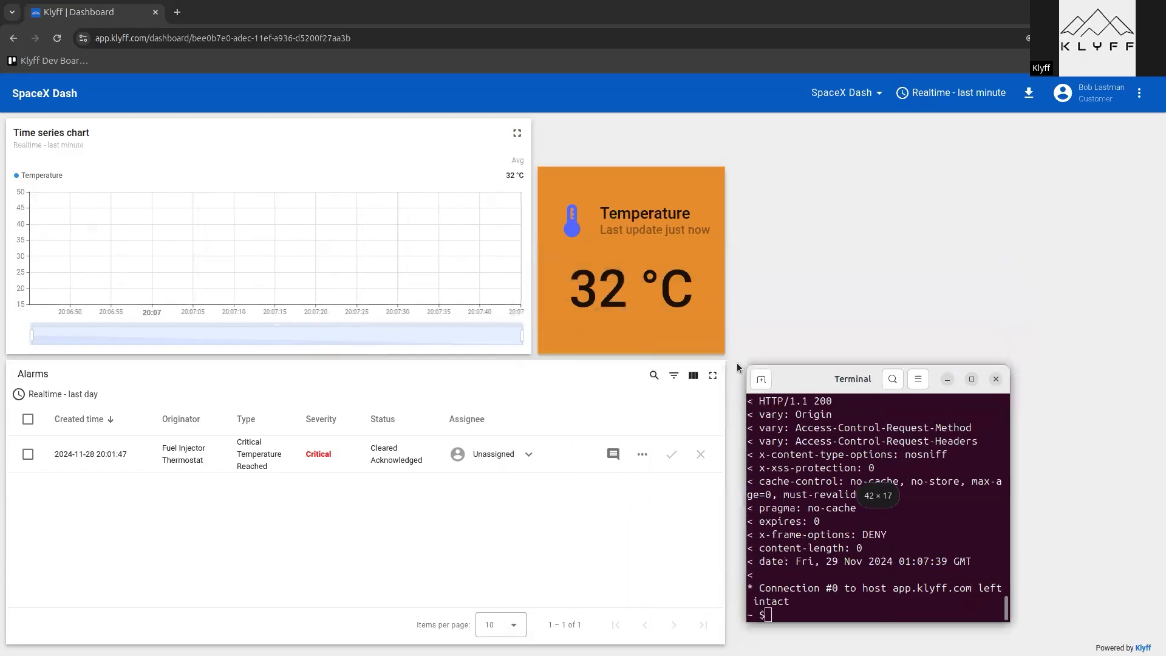
Post temperature readings of 26 and 28 via the recalled curl command.
{"action": "key", "text": "Up"}
{"action": "key", "text": "Left"}
{"action": "key", "text": "Left"}
{"action": "key", "text": "BackSpace"}
{"action": "key", "text": "BackSpace"}
{"action": "type", "text": "26"}
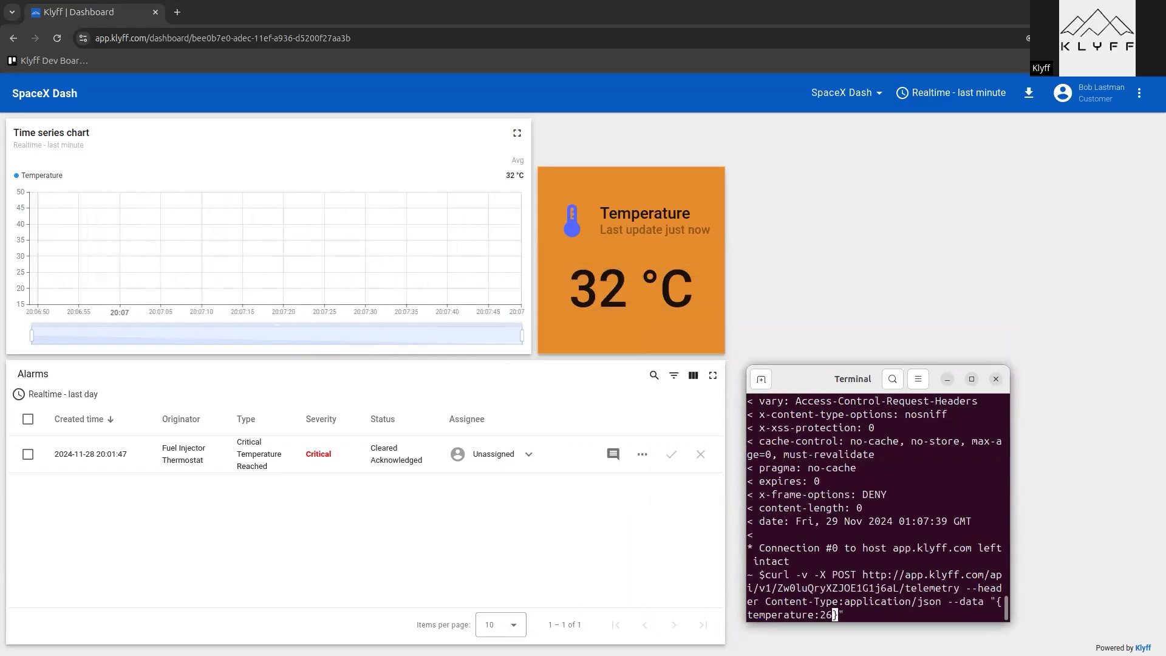
{"action": "key", "text": "Return"}
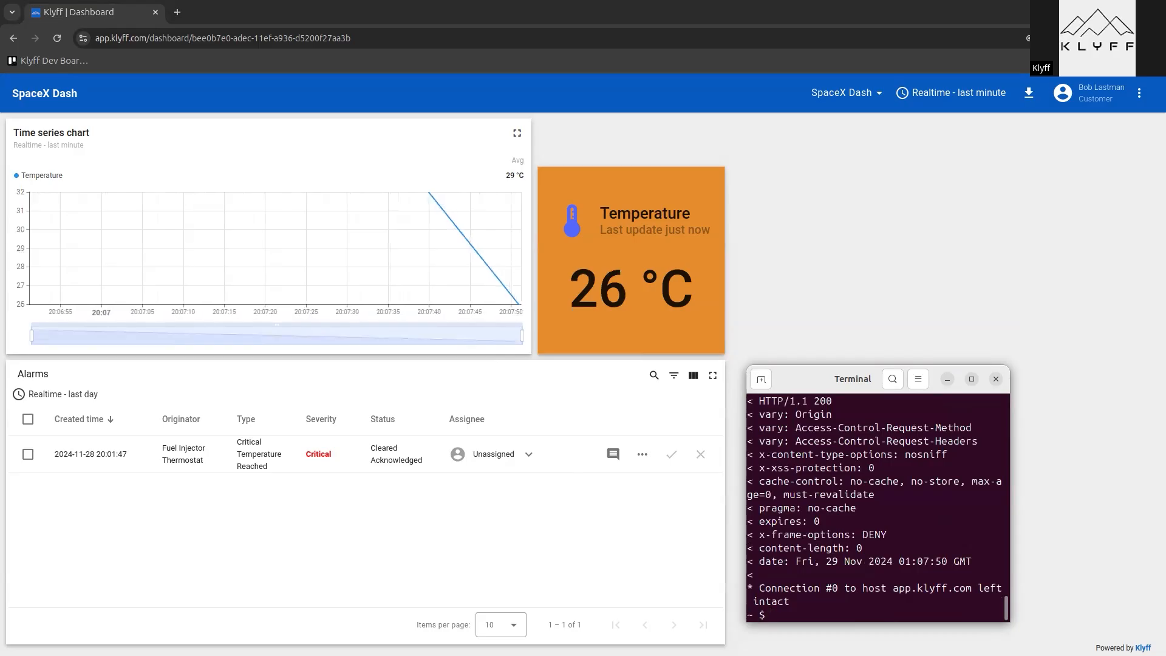
{"action": "key", "text": "Up"}
{"action": "key", "text": "Left"}
{"action": "key", "text": "Left"}
{"action": "key", "text": "BackSpace"}
{"action": "type", "text": "8"}
{"action": "key", "text": "Return"}
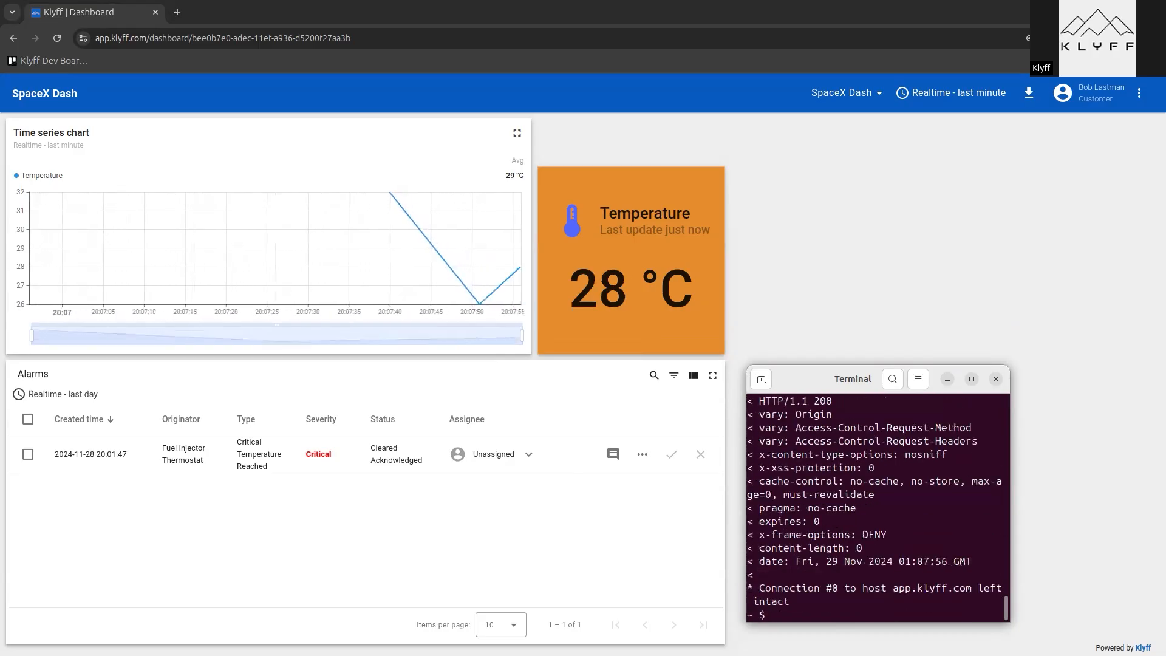
Post a 37 °C temperature reading to trigger the critical alarm.
{"action": "key", "text": "Up"}
{"action": "key", "text": "Left"}
{"action": "key", "text": "Left"}
{"action": "key", "text": "Left"}
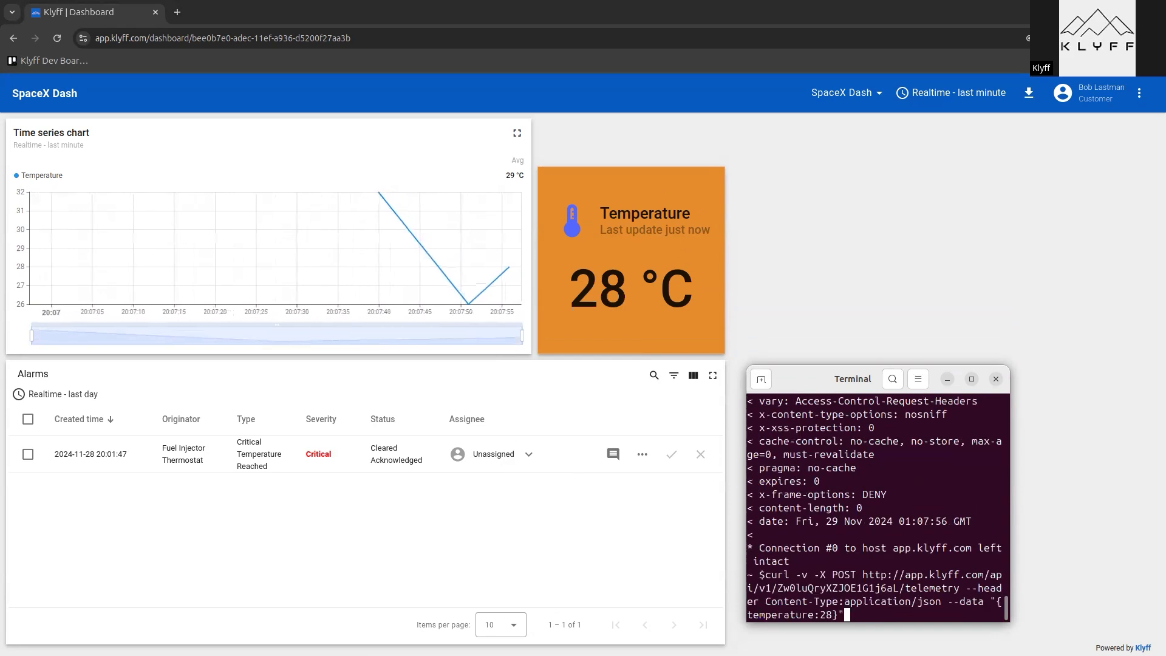
{"action": "key", "text": "BackSpace"}
{"action": "type", "text": "7"}
{"action": "key", "text": "Left"}
{"action": "key", "text": "BackSpace"}
{"action": "type", "text": "3"}
{"action": "key", "text": "Return"}
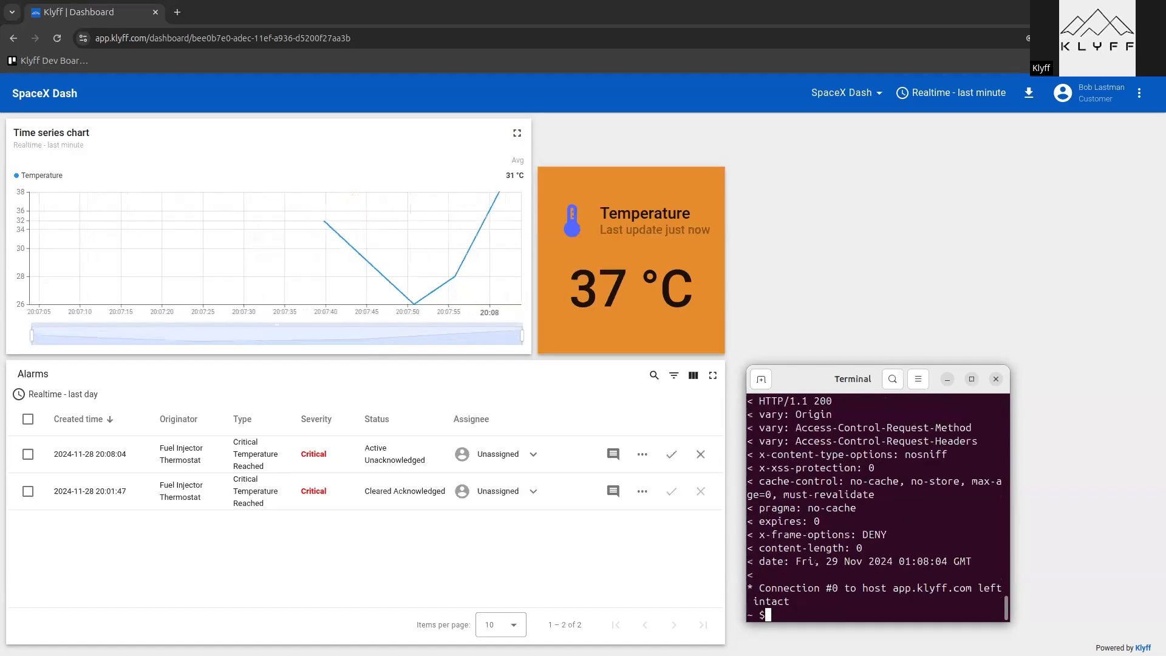